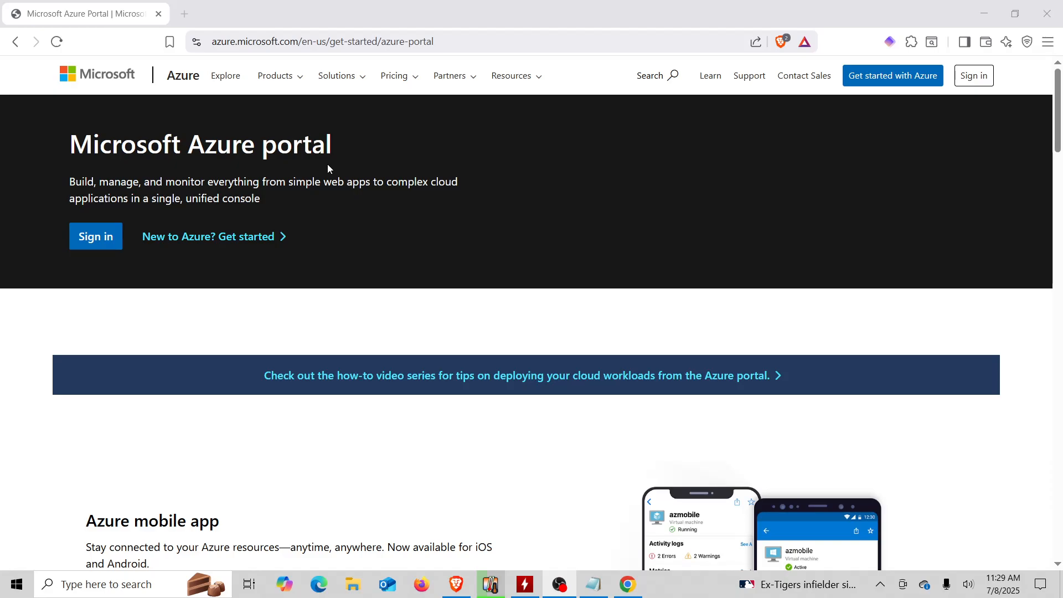
- Sign in to the Azure portal with the remembered account, filling in the saved account password and choosing to stay signed in
left_click(970, 79)
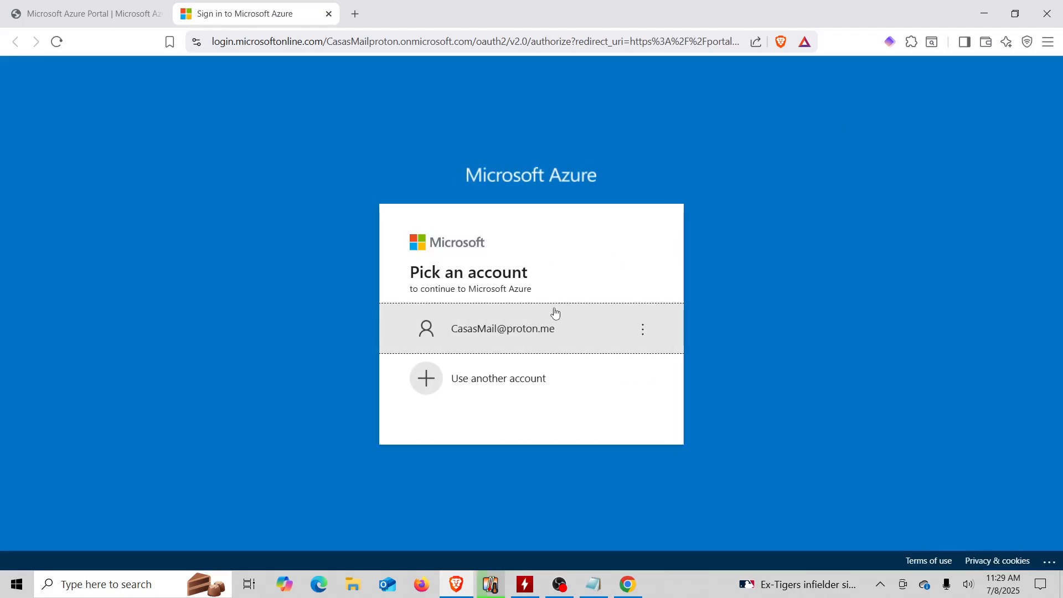
left_click(537, 336)
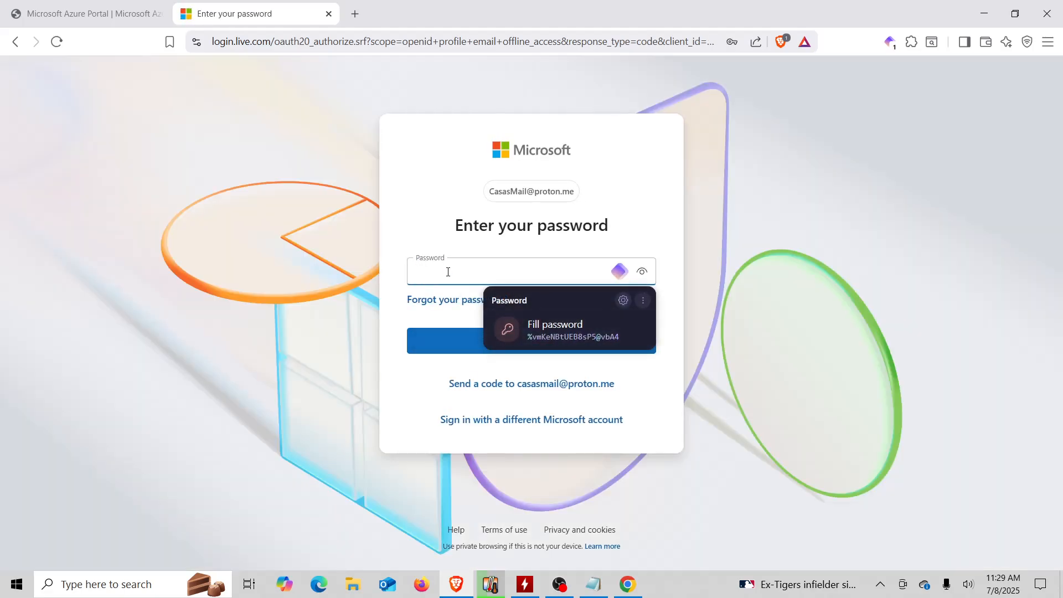
left_click(533, 323)
left_click(500, 322)
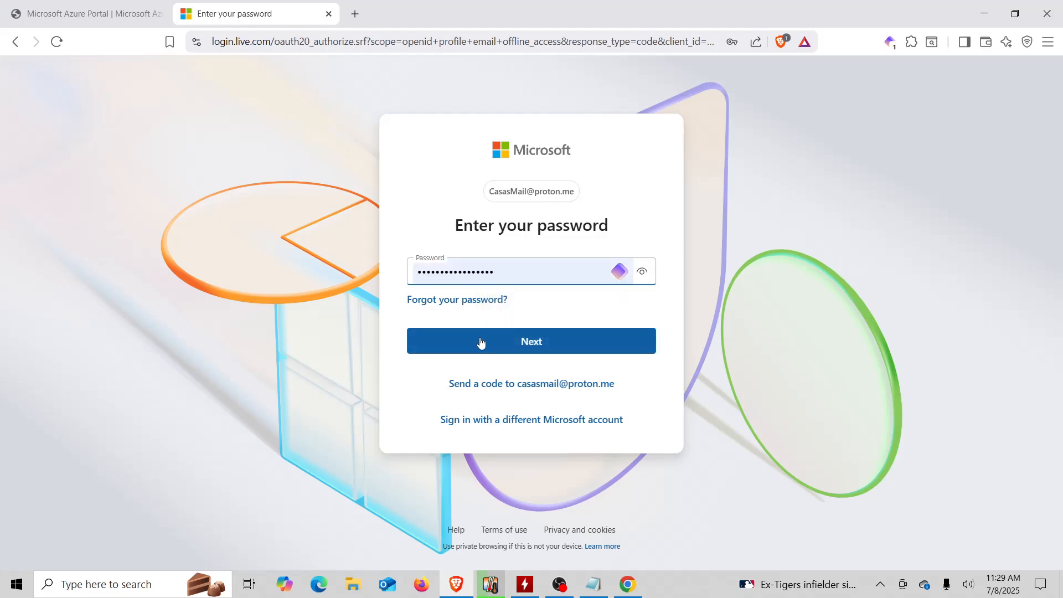
left_click(480, 338)
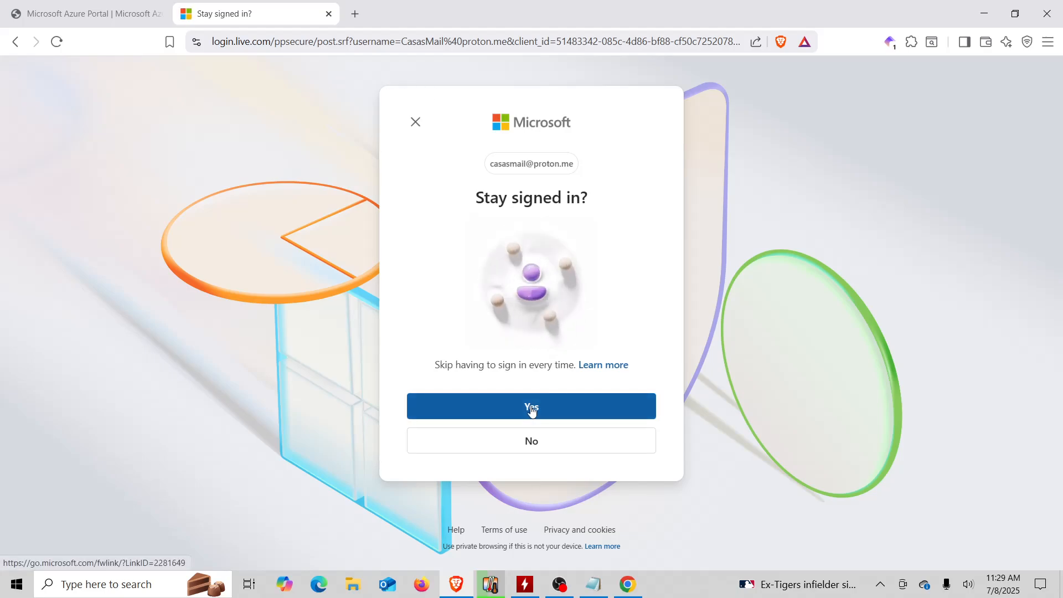
left_click(533, 406)
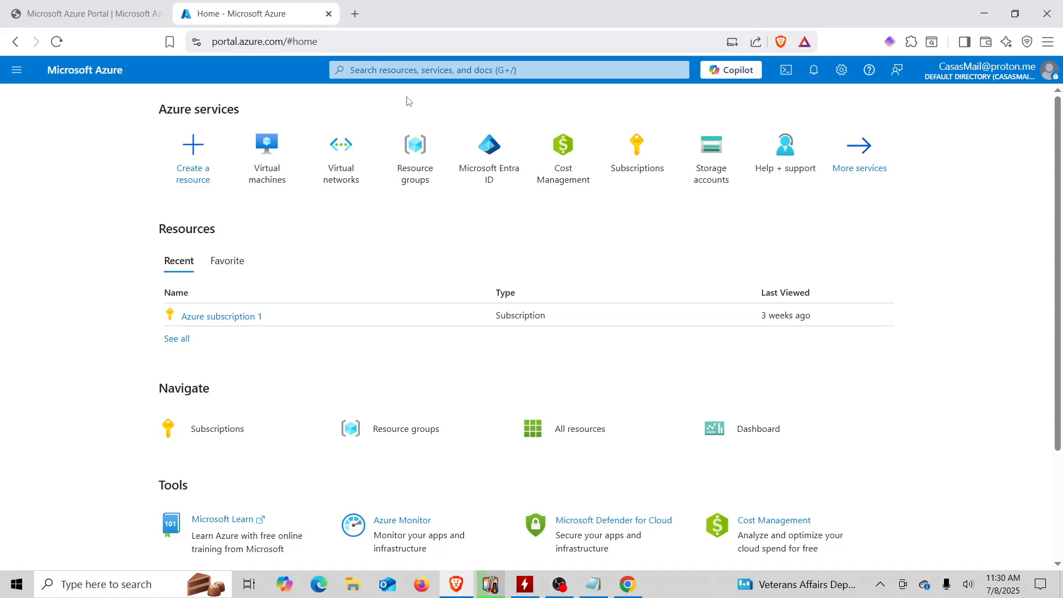
- Search the portal for "resou" and open the Resource groups service
left_click(386, 71)
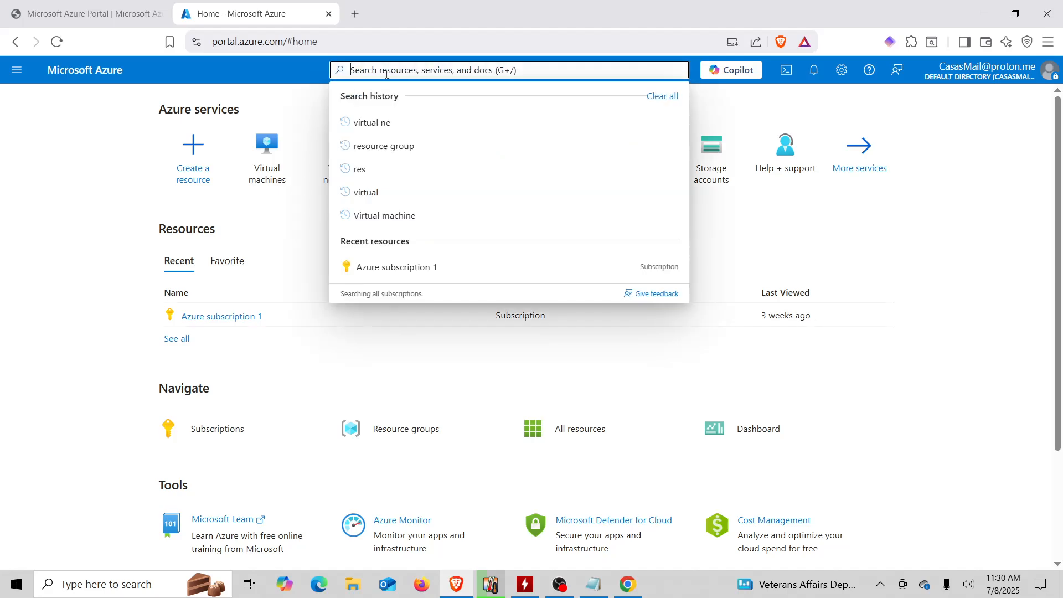
type("resorce")
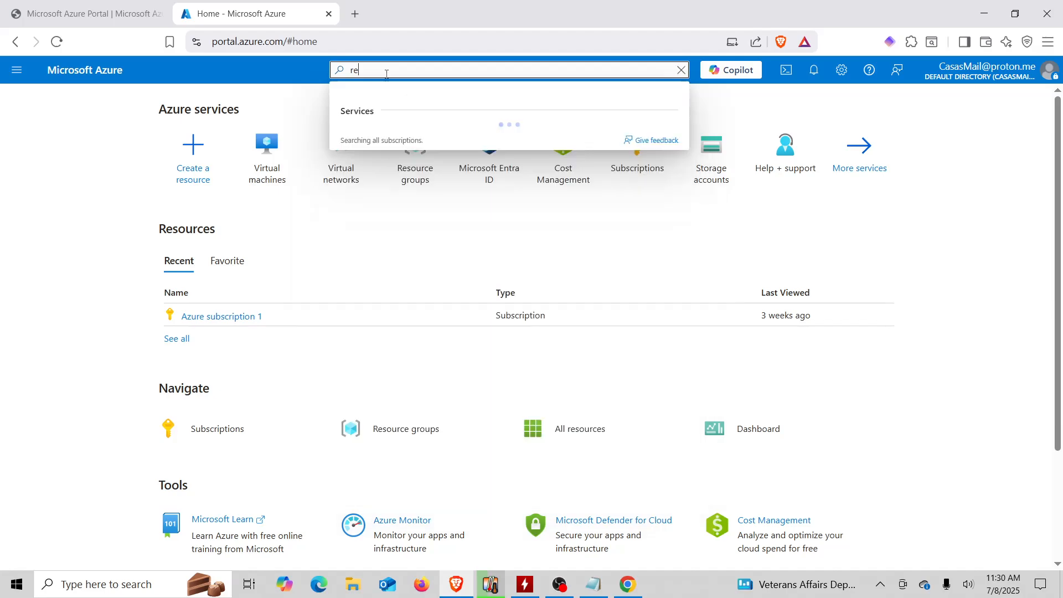
key("BackSpace")
key("BackSpace")
key("BackSpace")
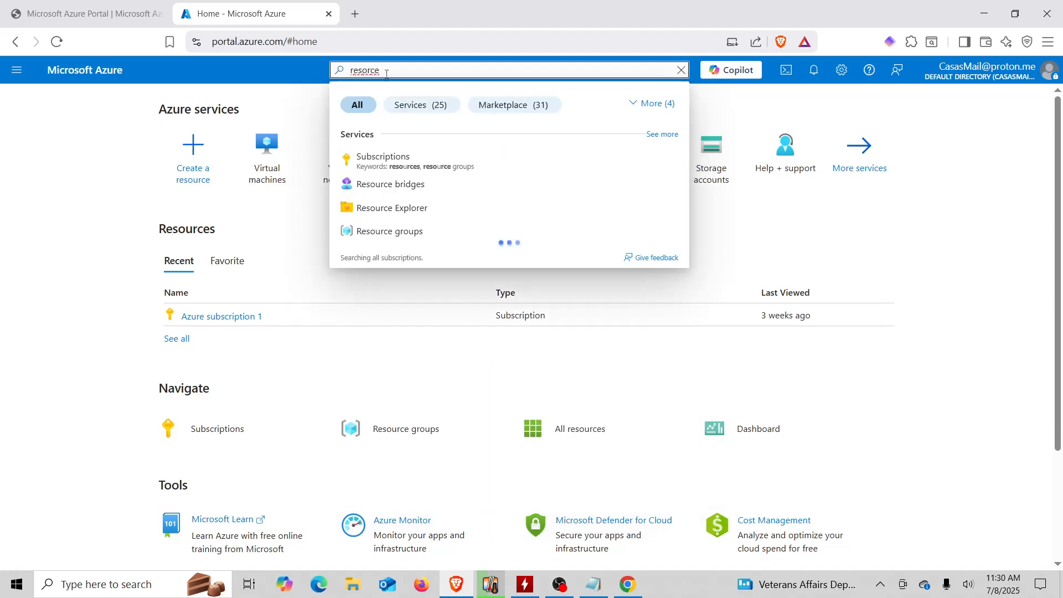
type("u")
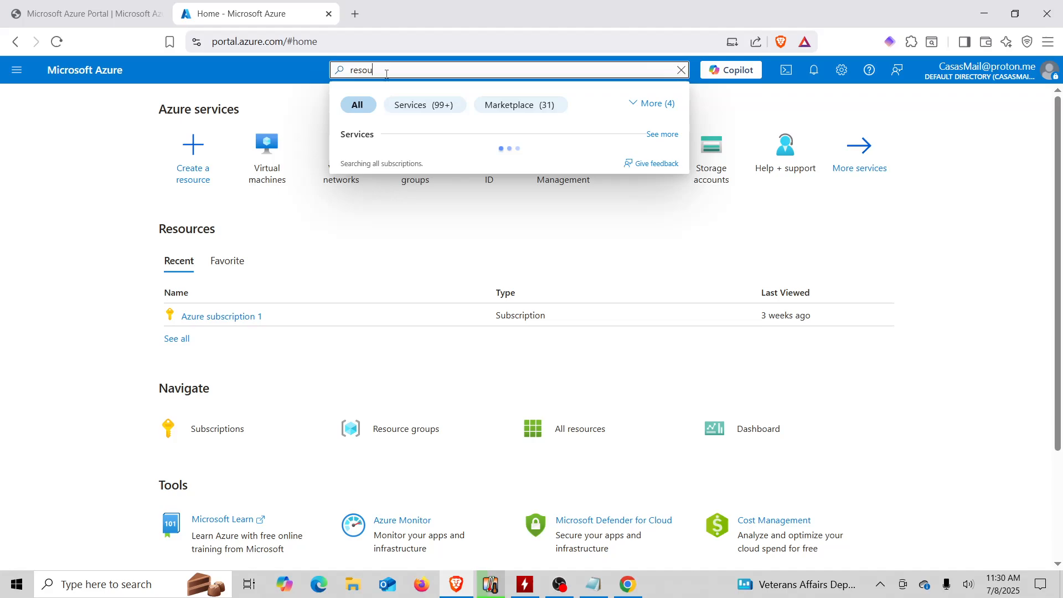
left_click(390, 161)
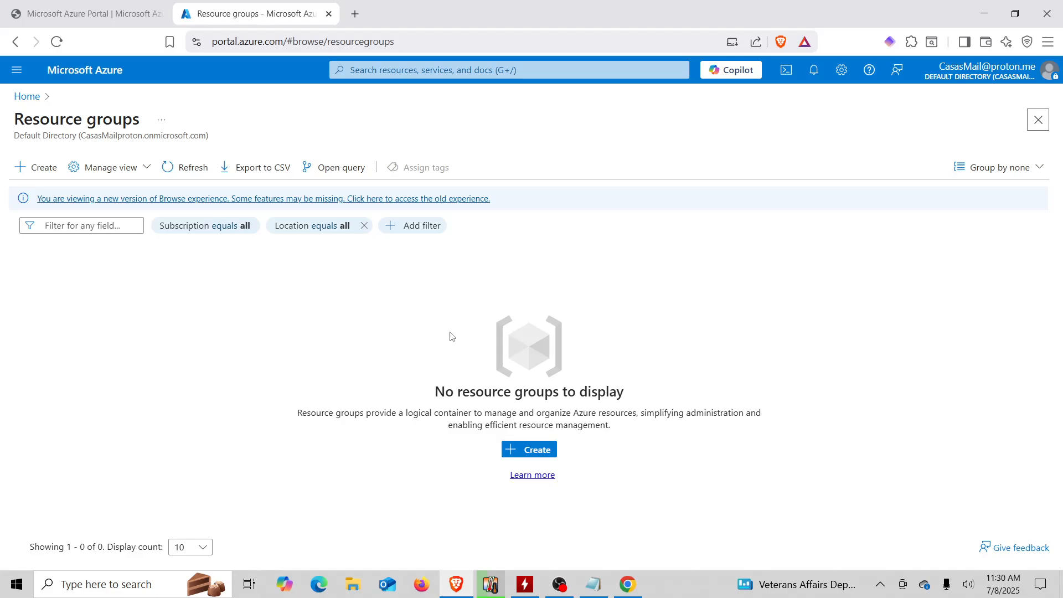
- Start a new resource group under Azure subscription 1 and name it NX-Network-Activities
left_click(531, 449)
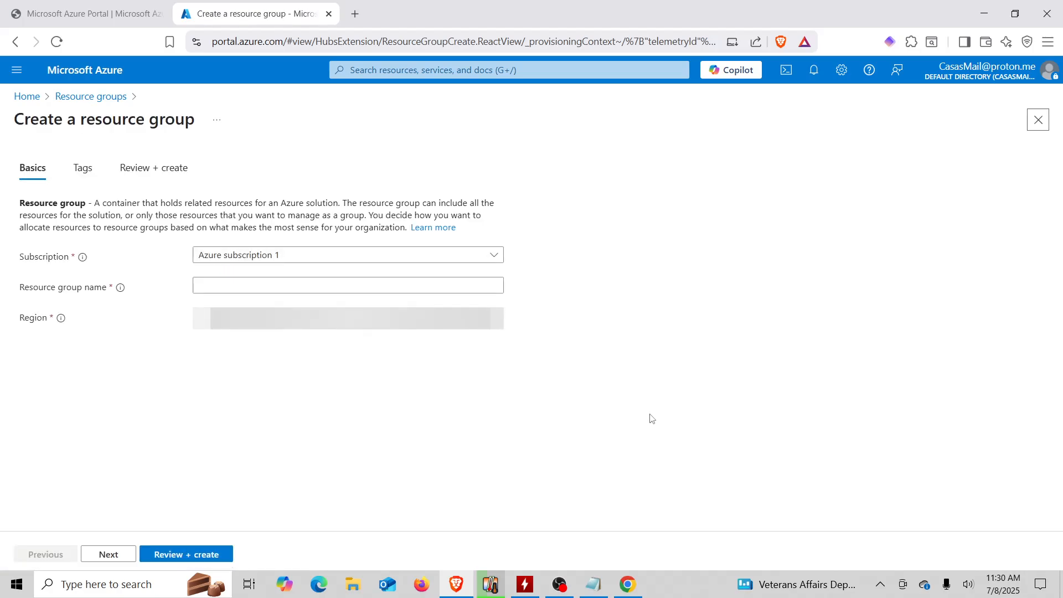
left_click(207, 287)
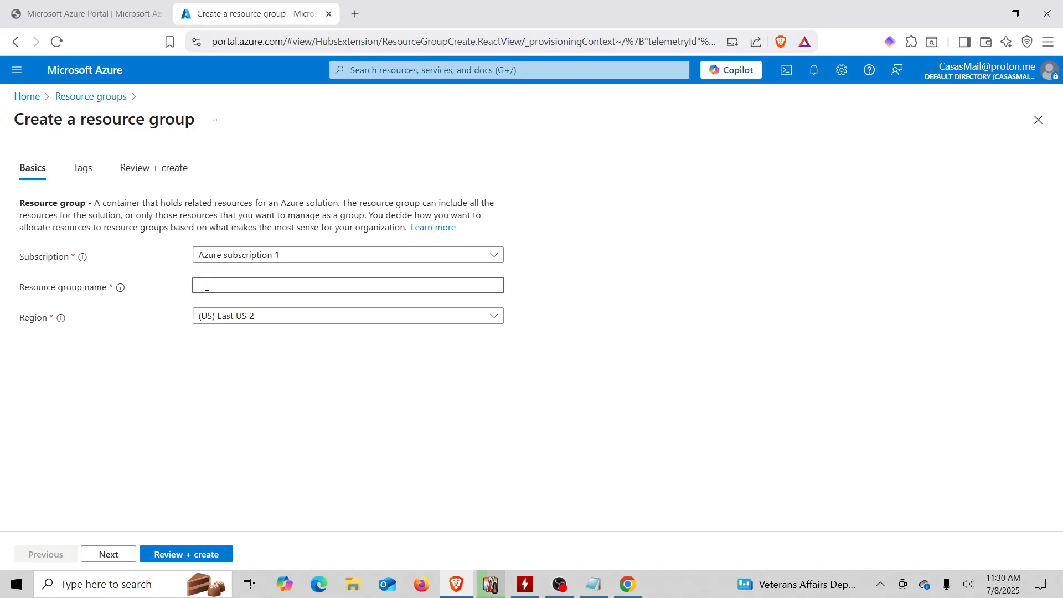
type("Network-Network-")
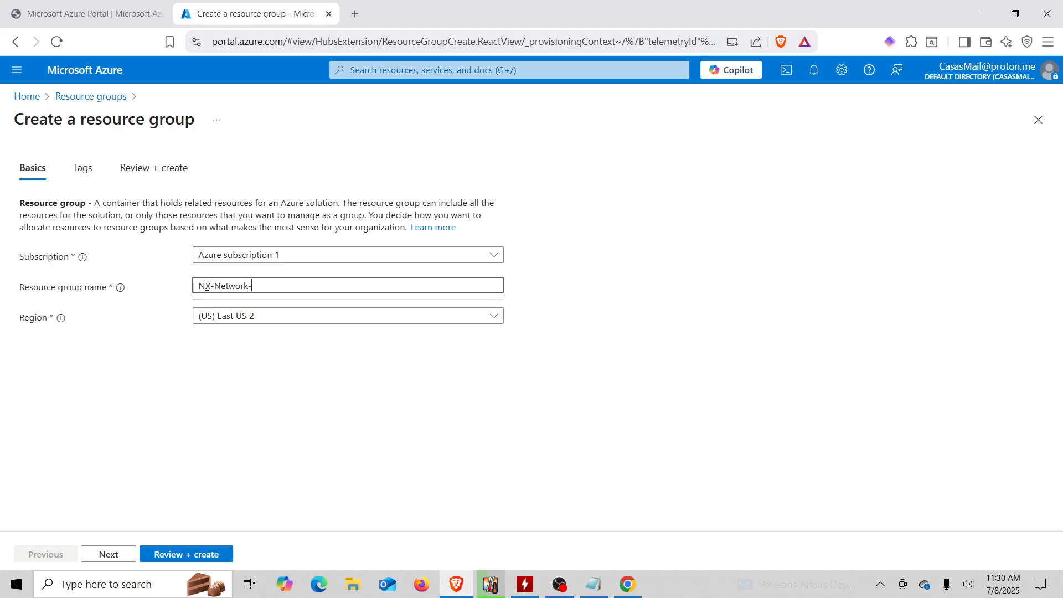
type("Activties")
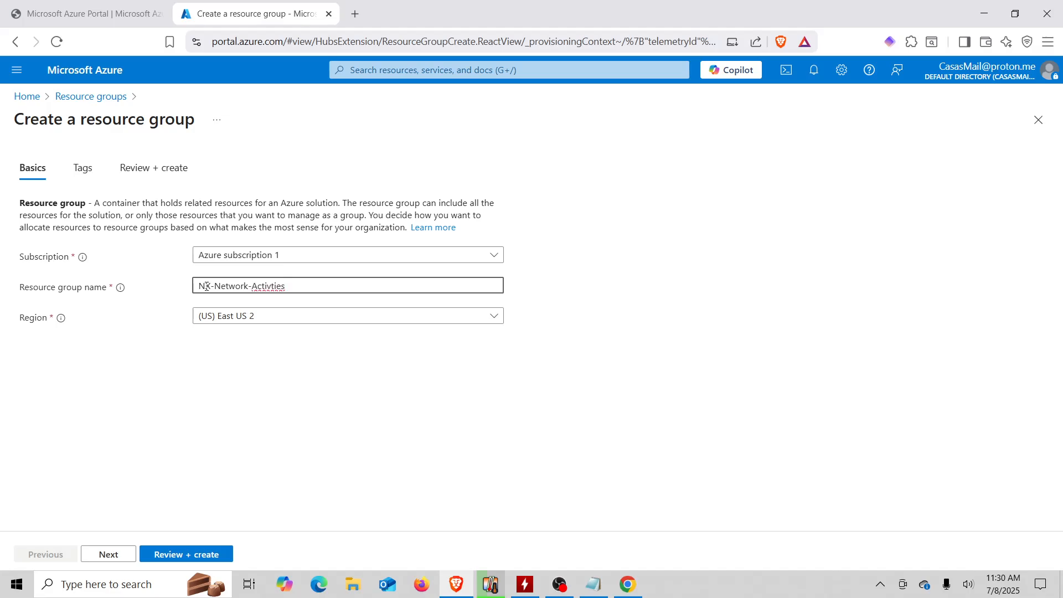
right_click(278, 285)
left_click(297, 300)
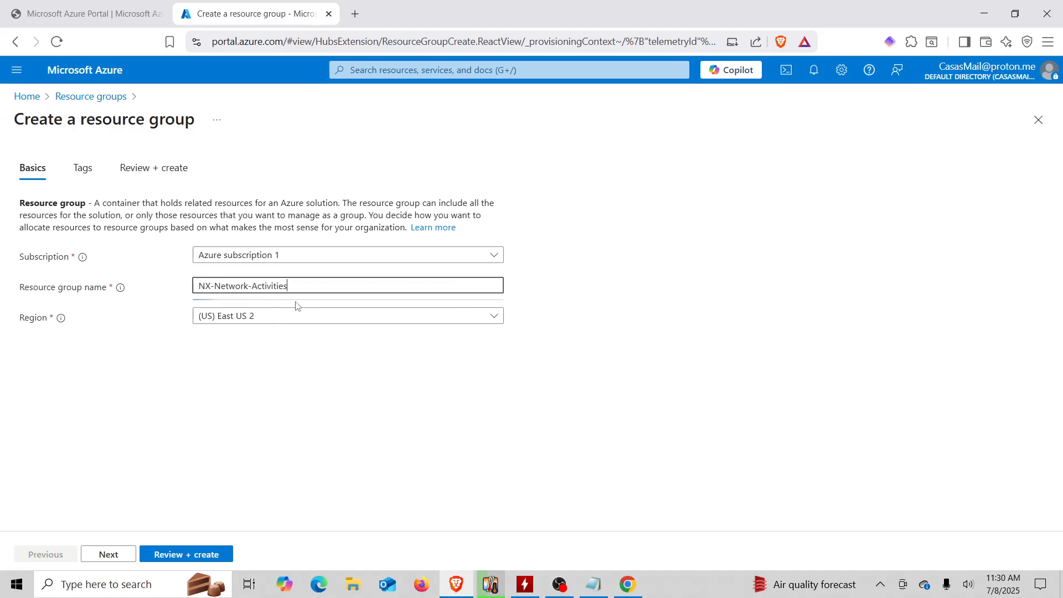
left_click(676, 292)
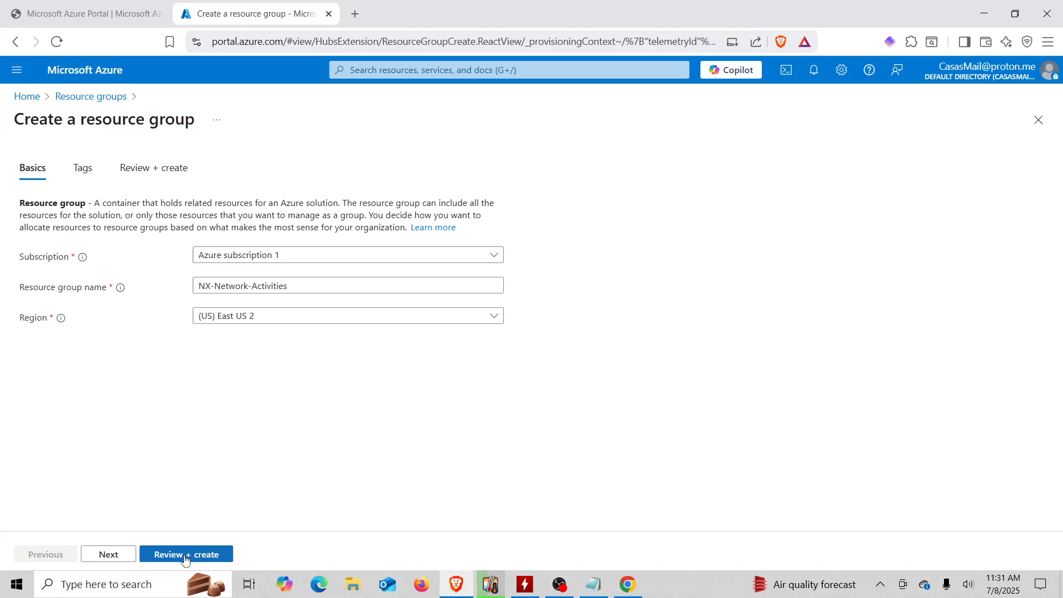
- Leave the tags empty, proceed to the review, and create the resource group
left_click(109, 554)
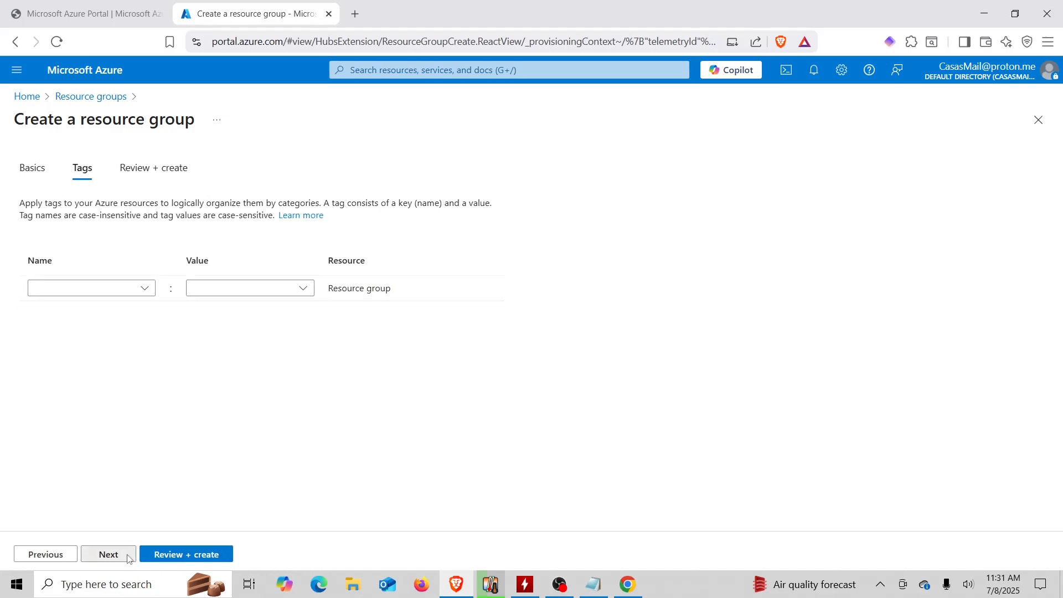
left_click(127, 555)
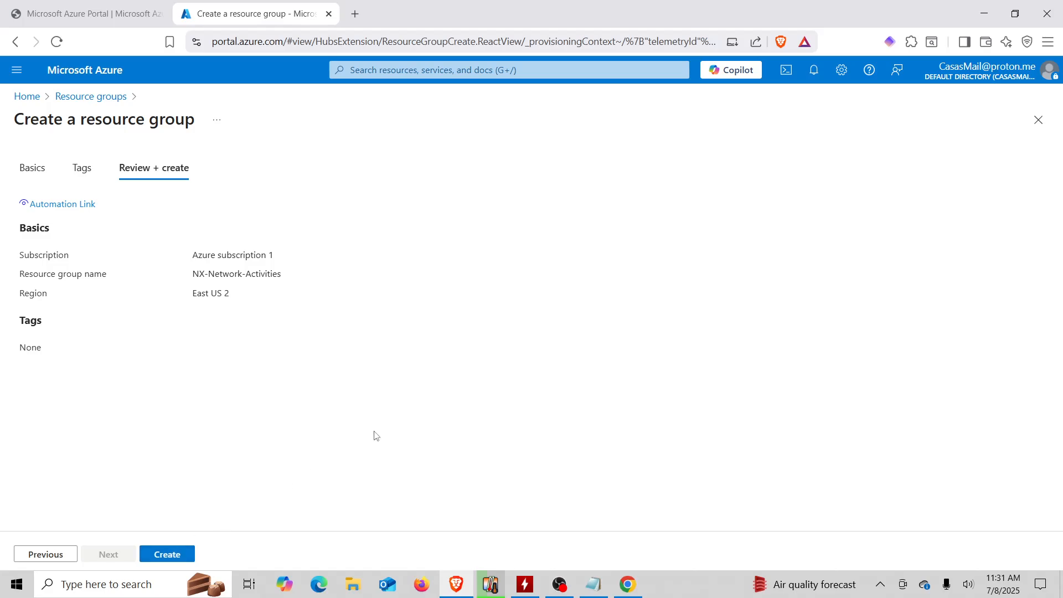
left_click(169, 555)
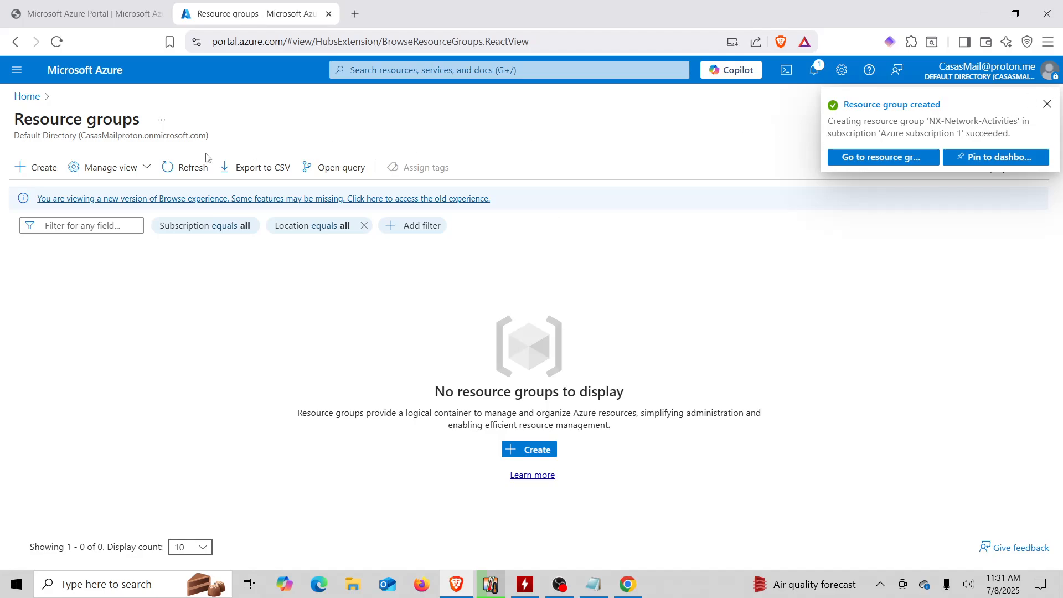
- Reload the Resource groups list from the home page and open the NX-Network-Activities group through its creation notification
left_click(28, 98)
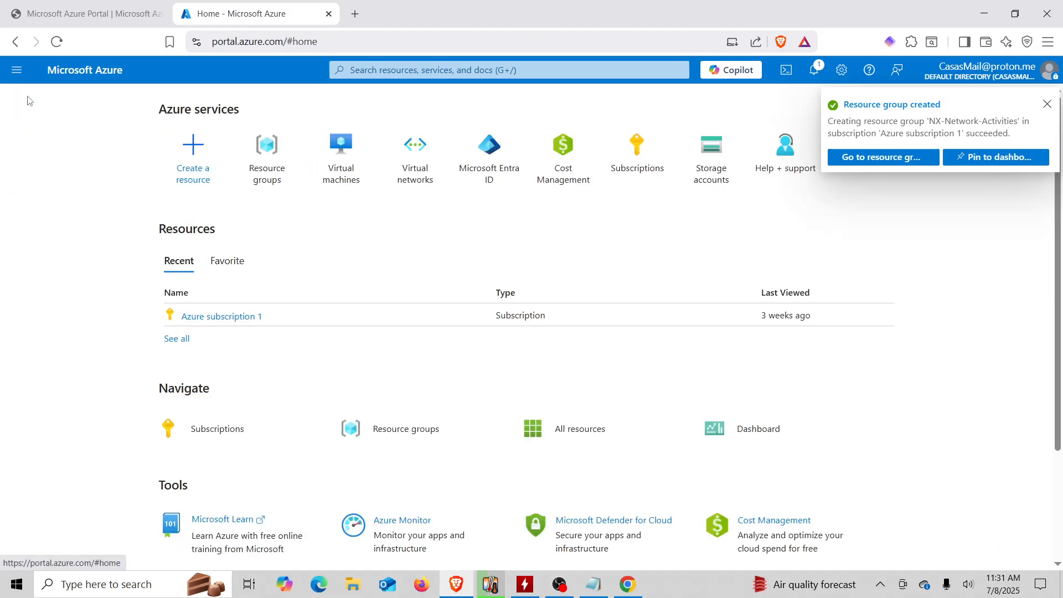
left_click(278, 176)
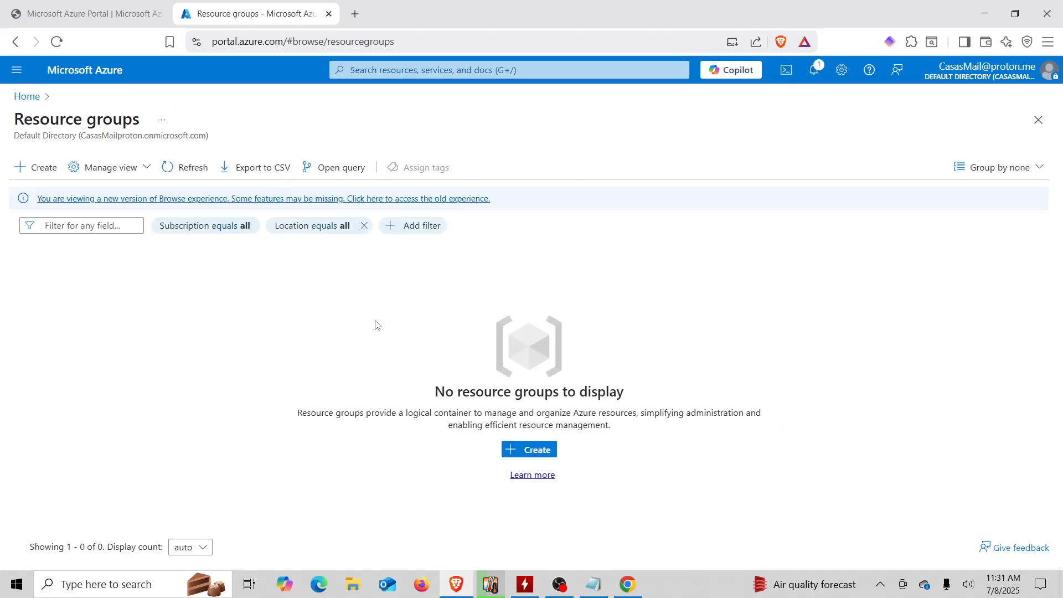
left_click(33, 98)
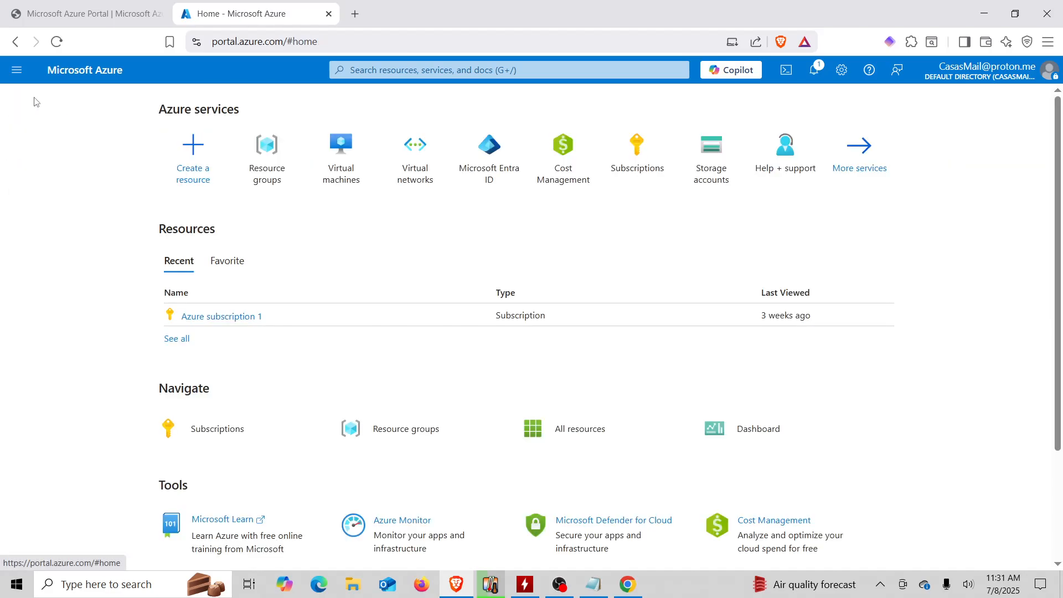
left_click(268, 153)
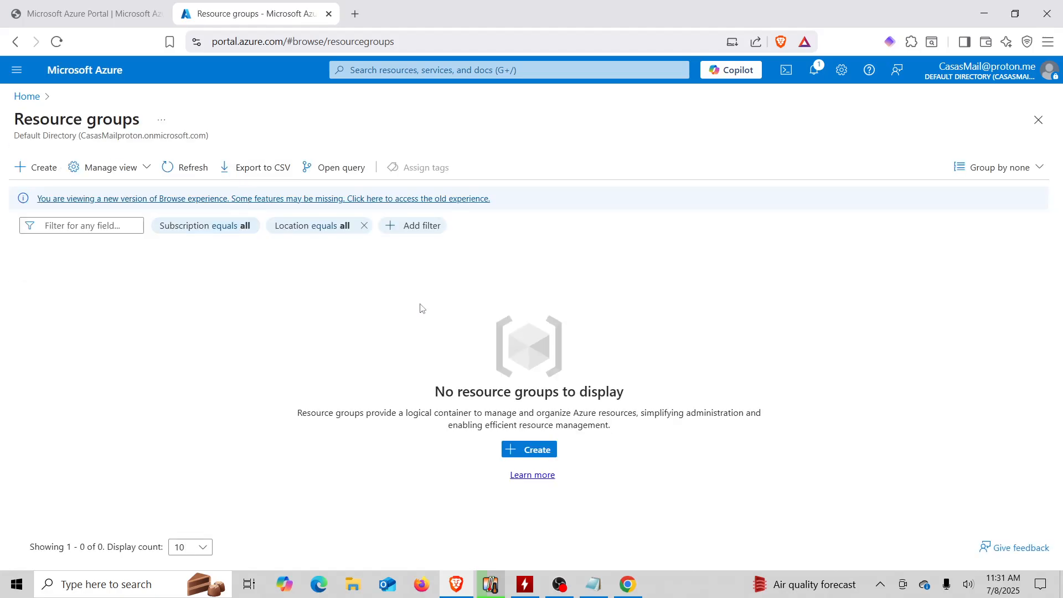
left_click(813, 70)
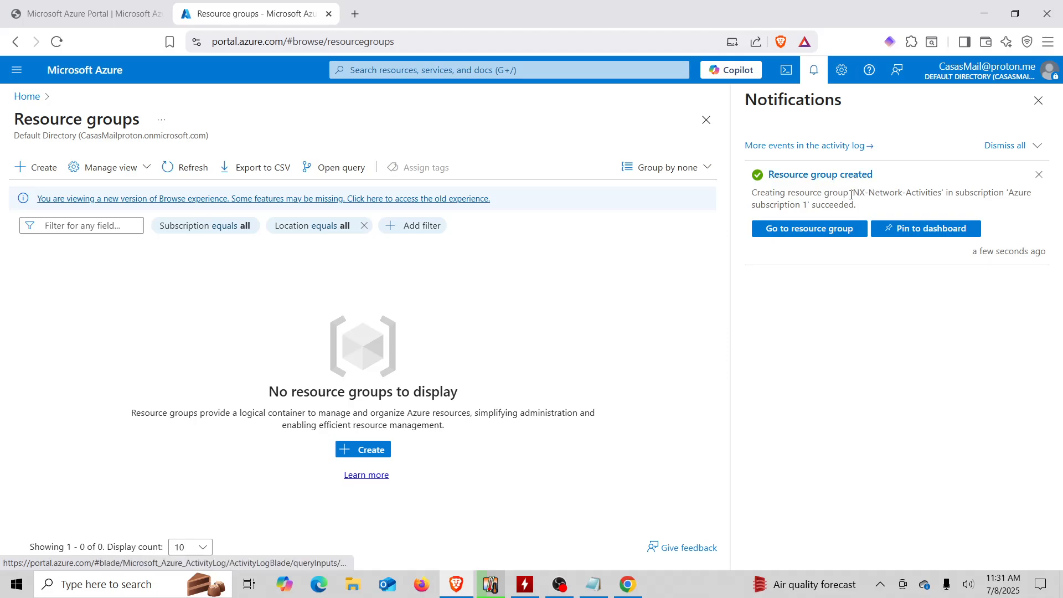
left_click(820, 229)
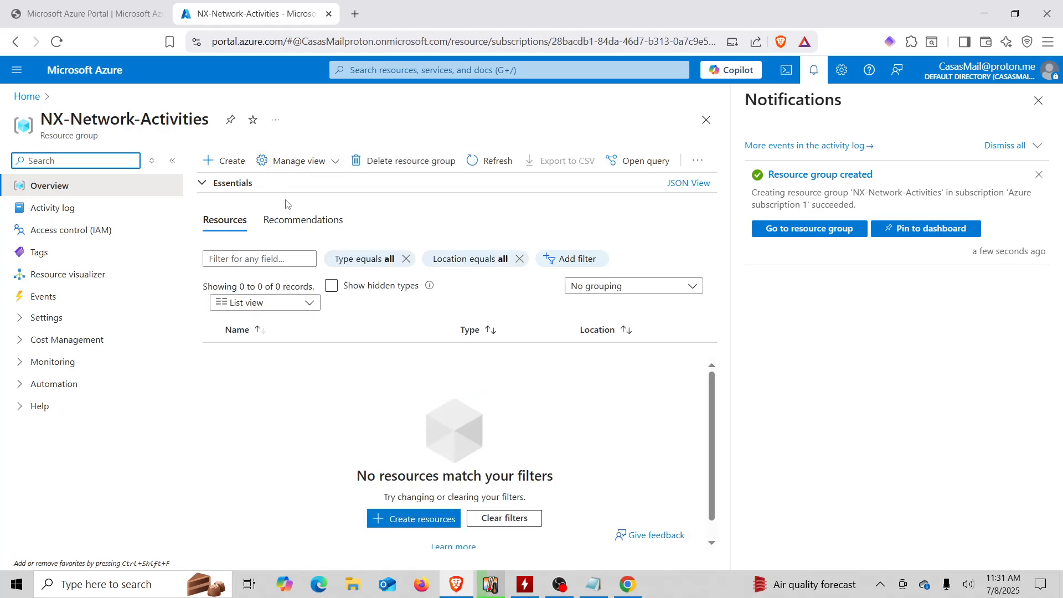
- Return to the Resource groups list by way of the home page and close the notifications
left_click(28, 98)
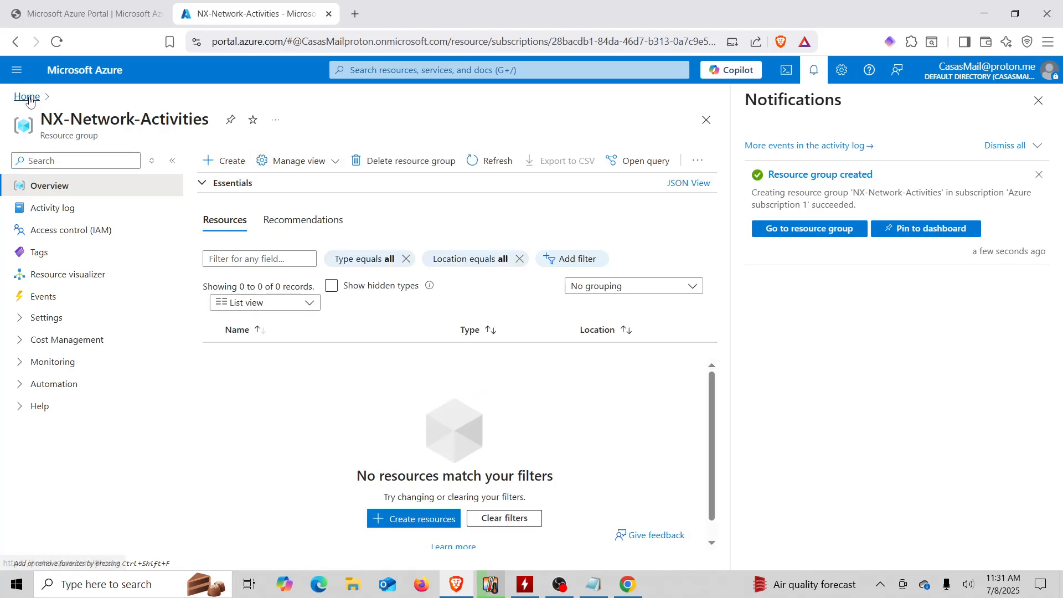
left_click(159, 166)
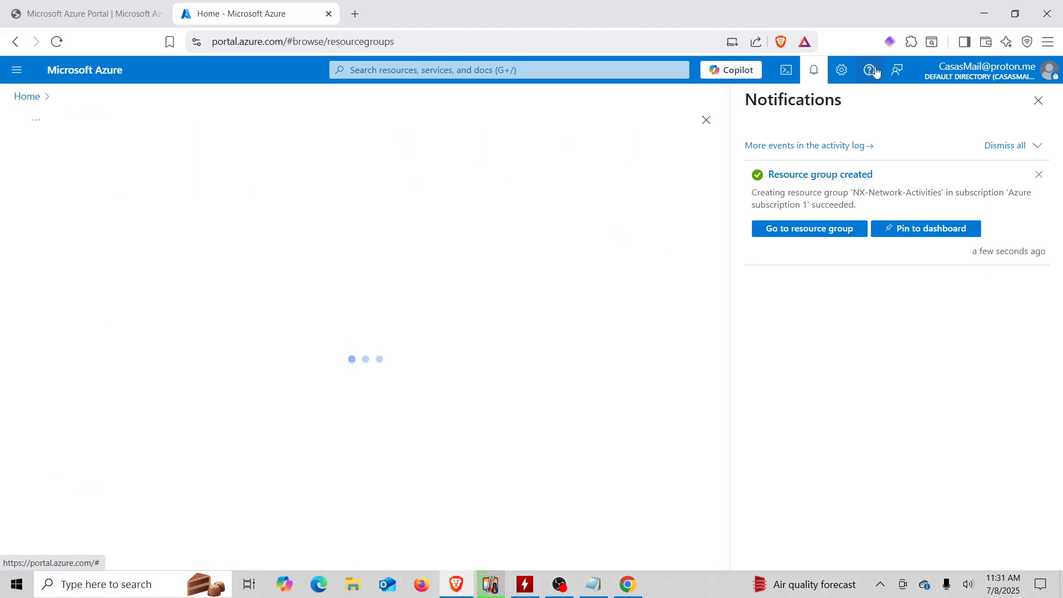
left_click(1038, 100)
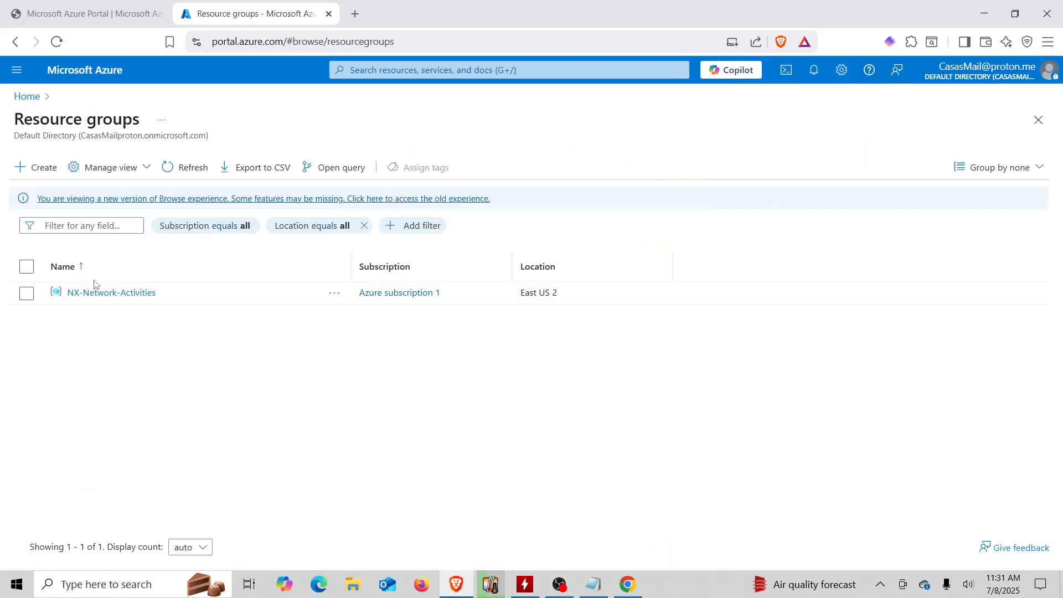
- Go back to the home page, search for "virtual" and open the Virtual machines service
left_click(26, 97)
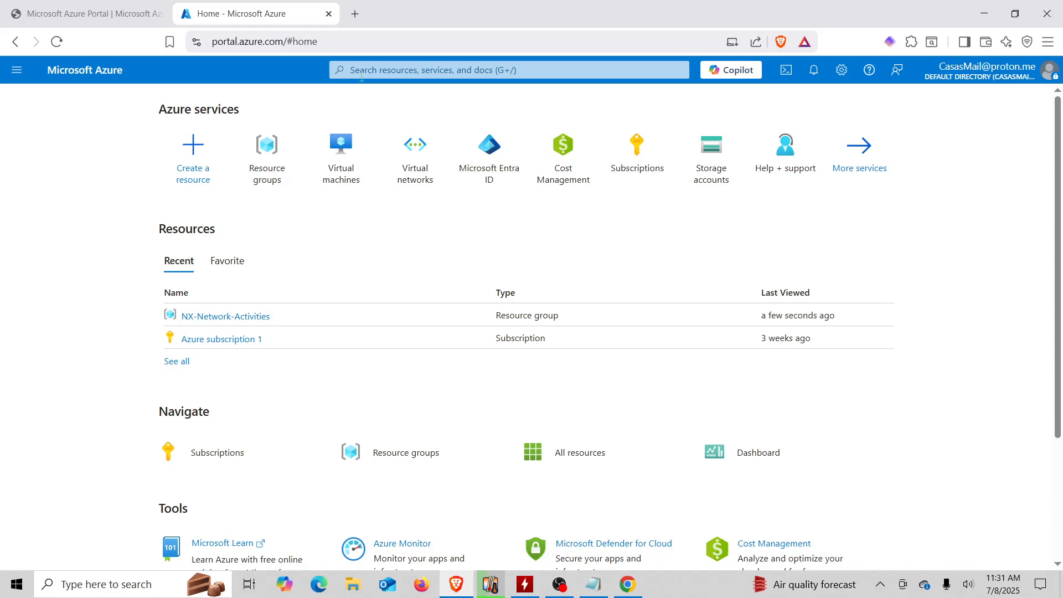
left_click(395, 73)
type("virtuak")
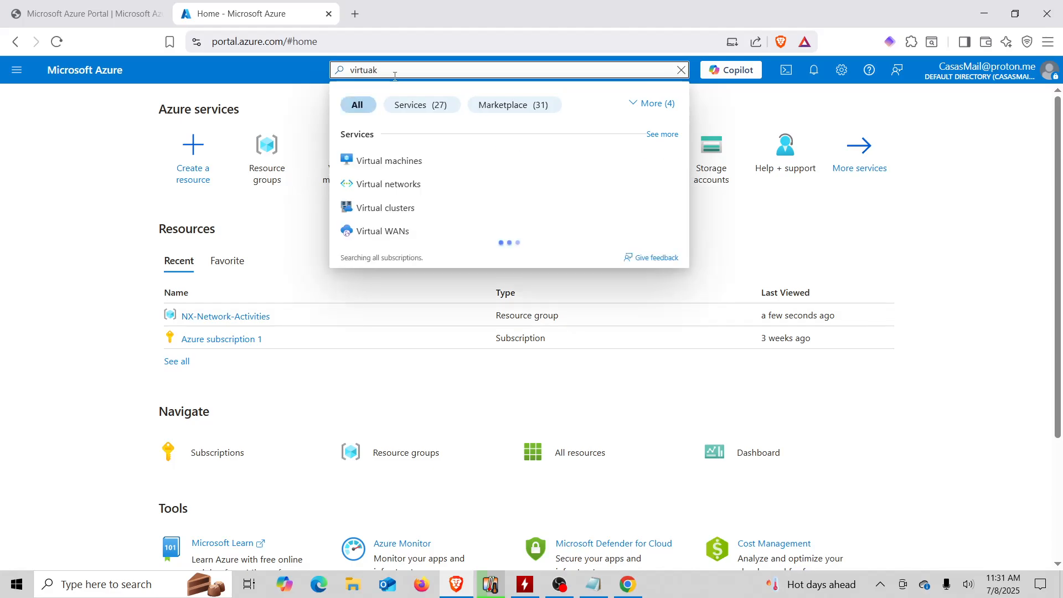
key("BackSpace")
type("l")
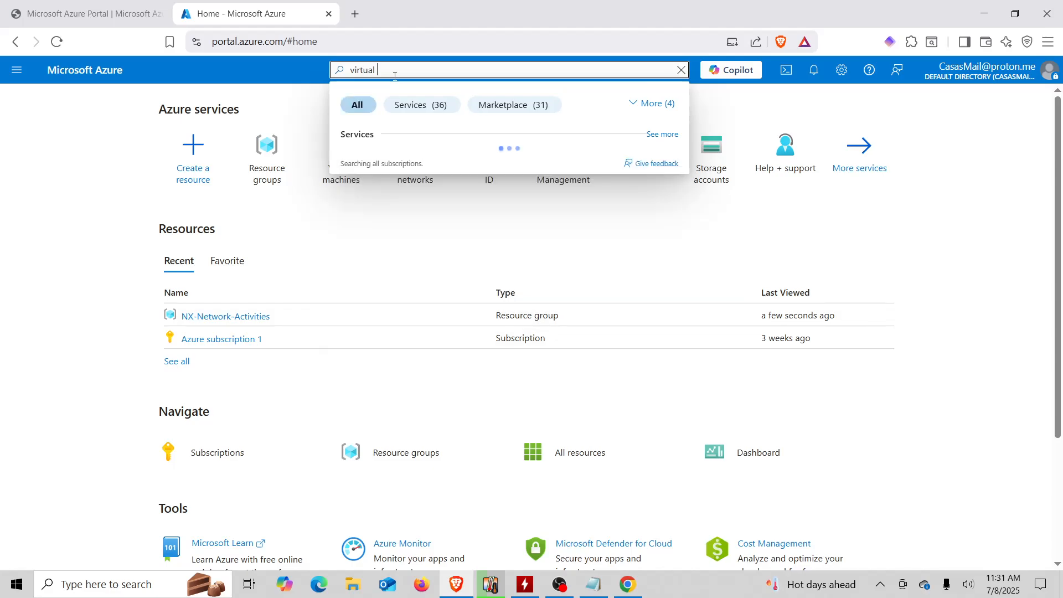
left_click(387, 163)
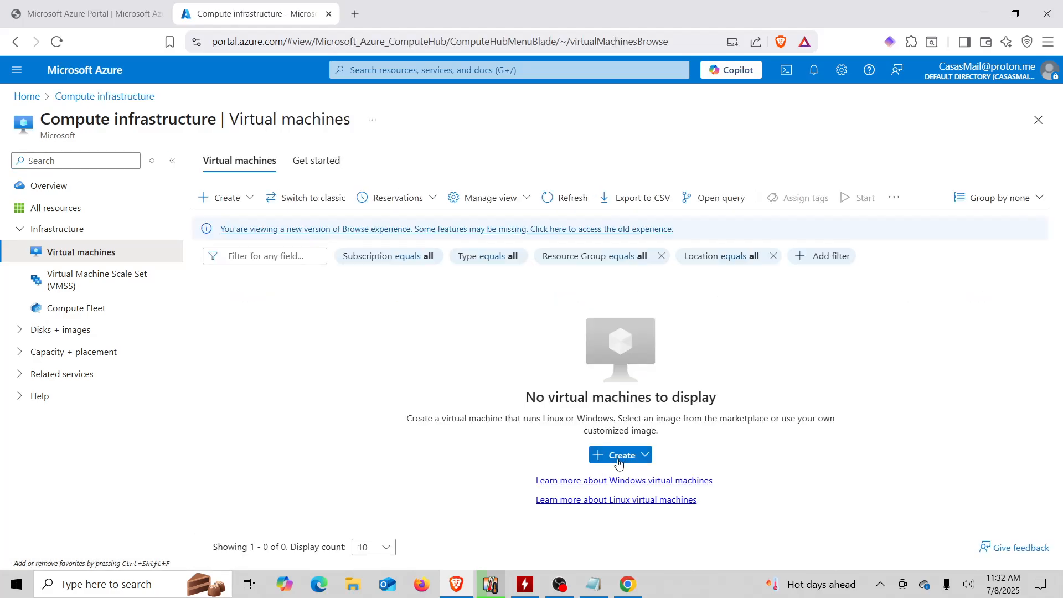
- Start creating a standard virtual machine and assign it to the existing NX-Network-Activities resource group
left_click(618, 462)
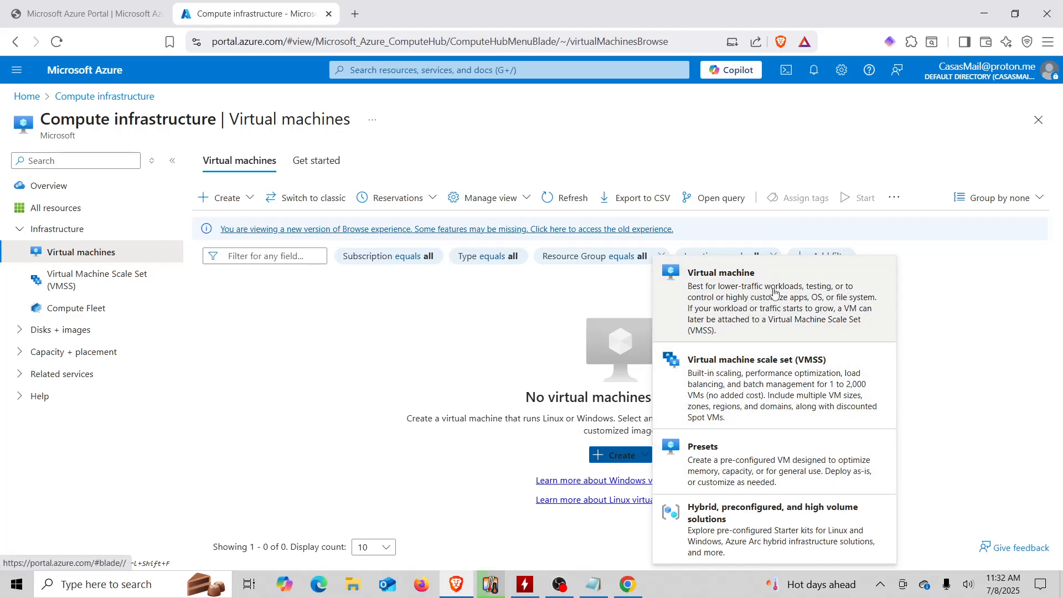
left_click(774, 293)
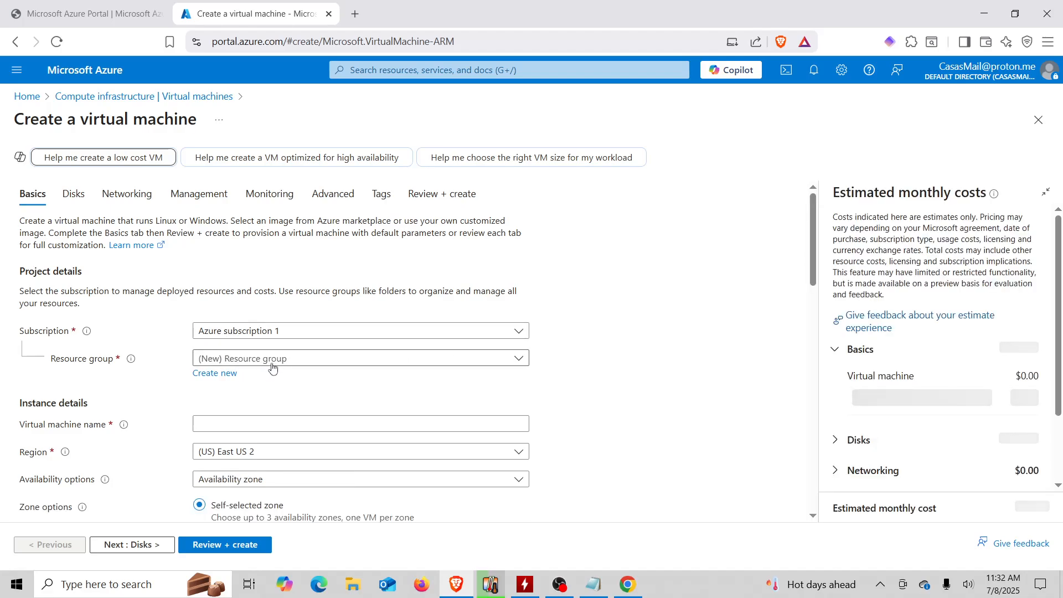
left_click(311, 362)
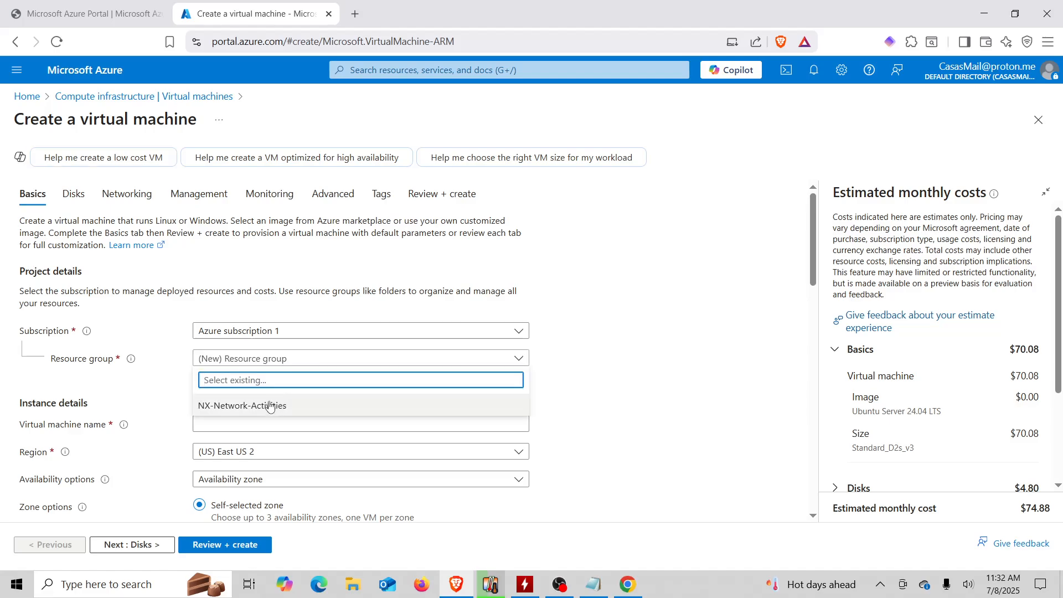
left_click(251, 409)
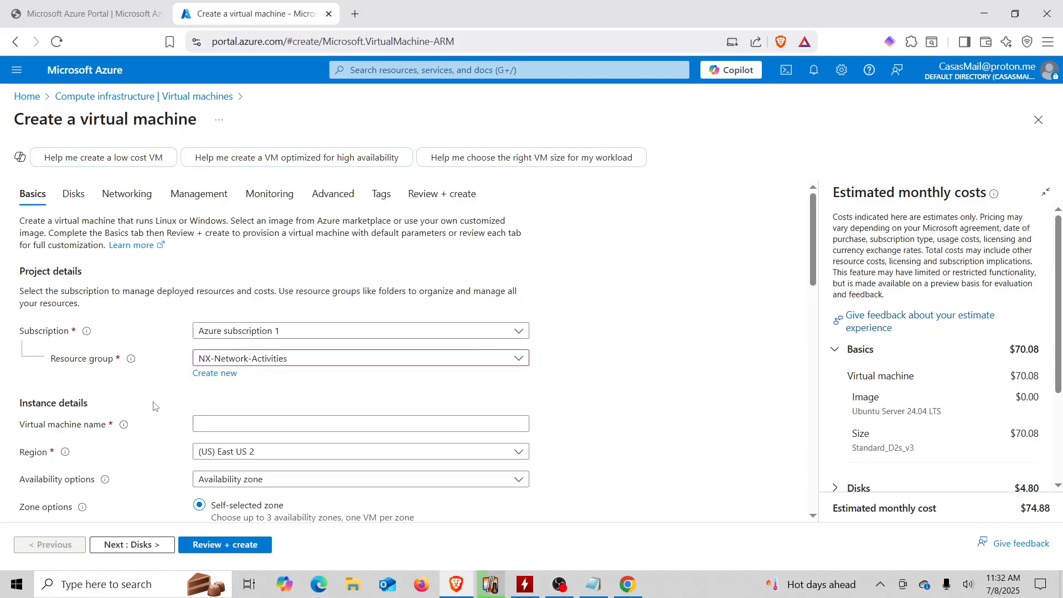
- Name the virtual machine window-vm
scroll(155, 407, "down", 3)
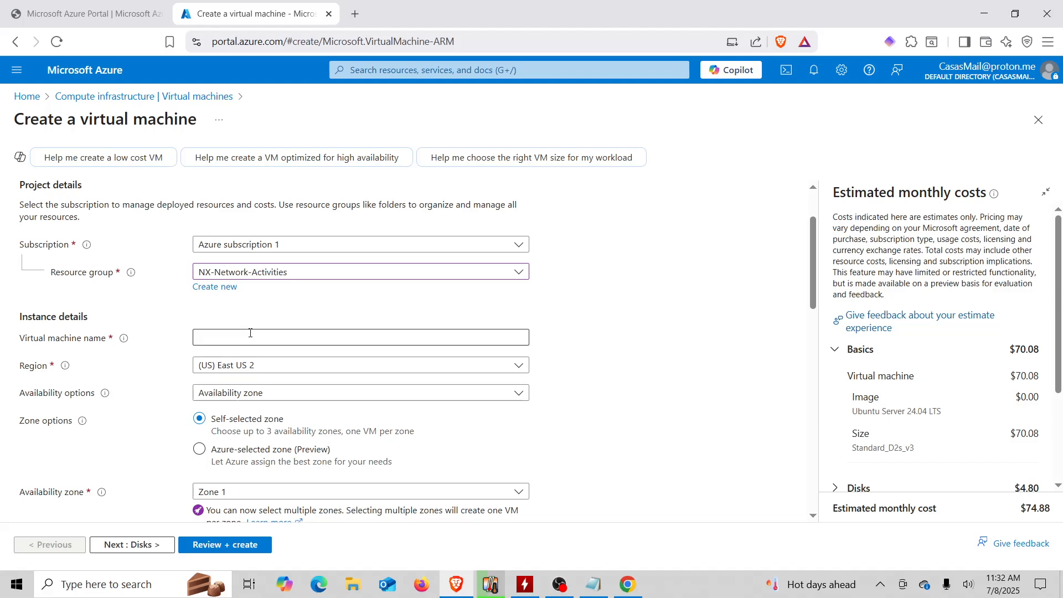
left_click(245, 332)
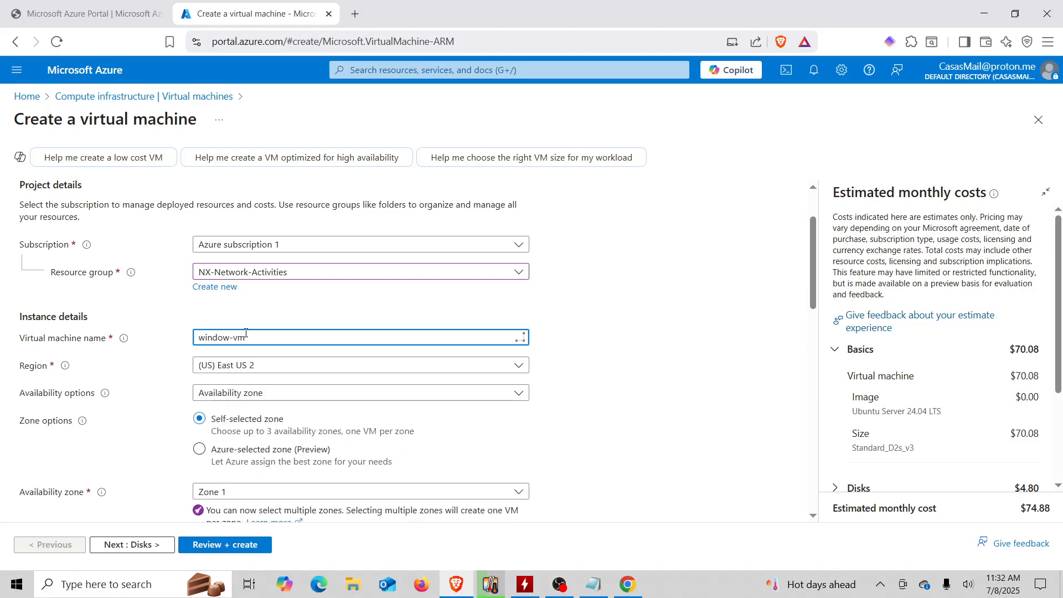
left_click(149, 387)
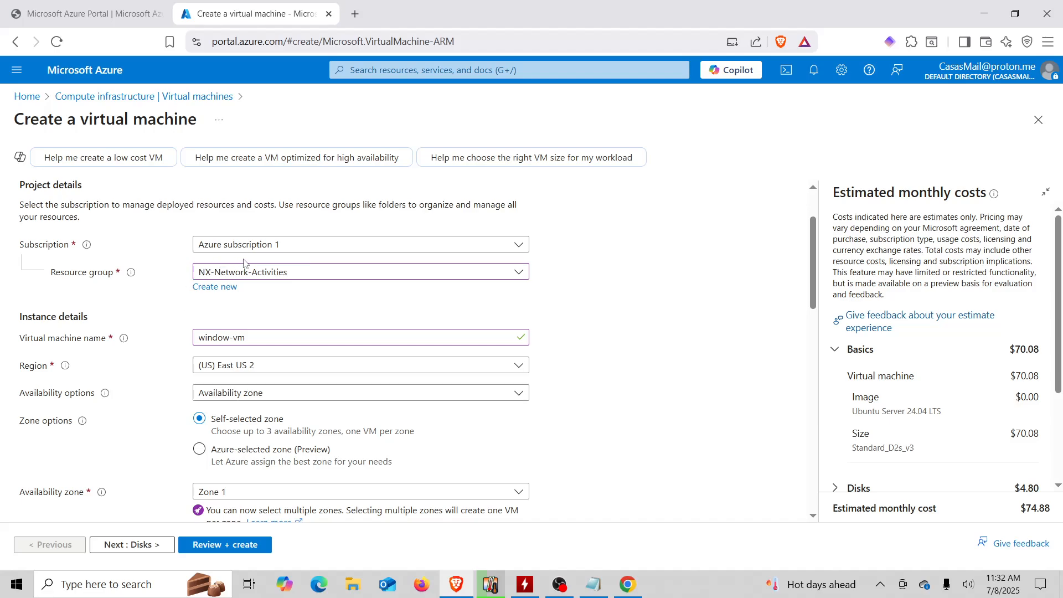
- Choose Windows 10 Pro, version 22H2 - x64 Gen2 as the virtual machine's image
scroll(169, 438, "down", 1)
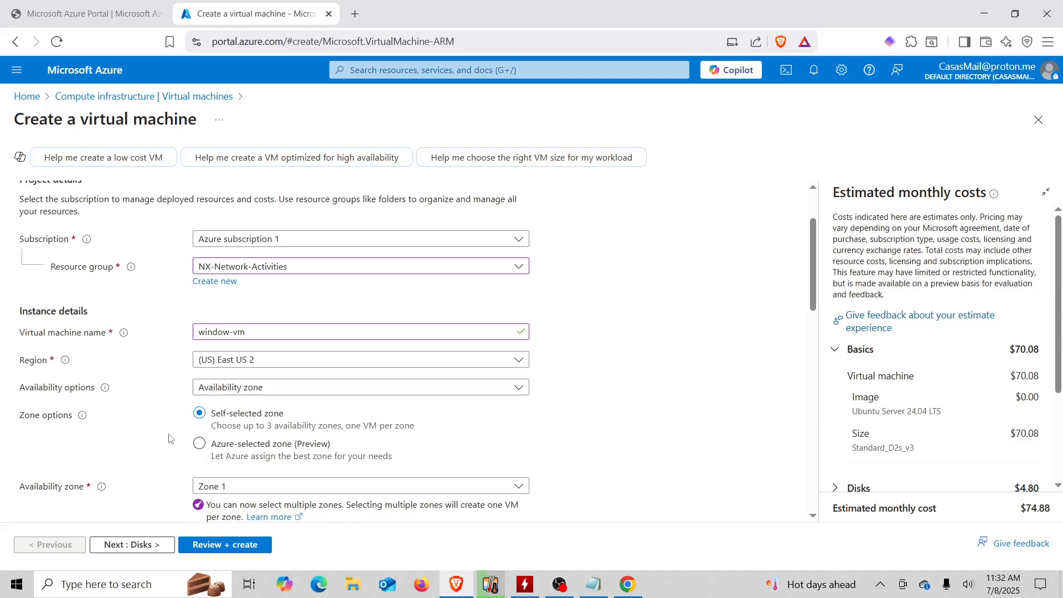
scroll(166, 381, "down", 2)
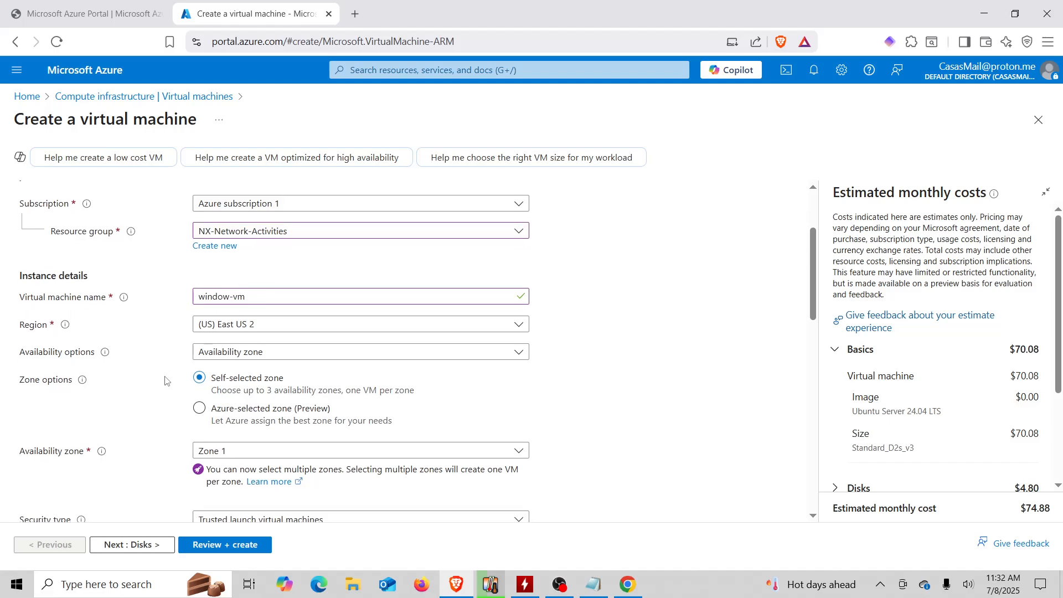
scroll(165, 380, "down", 2)
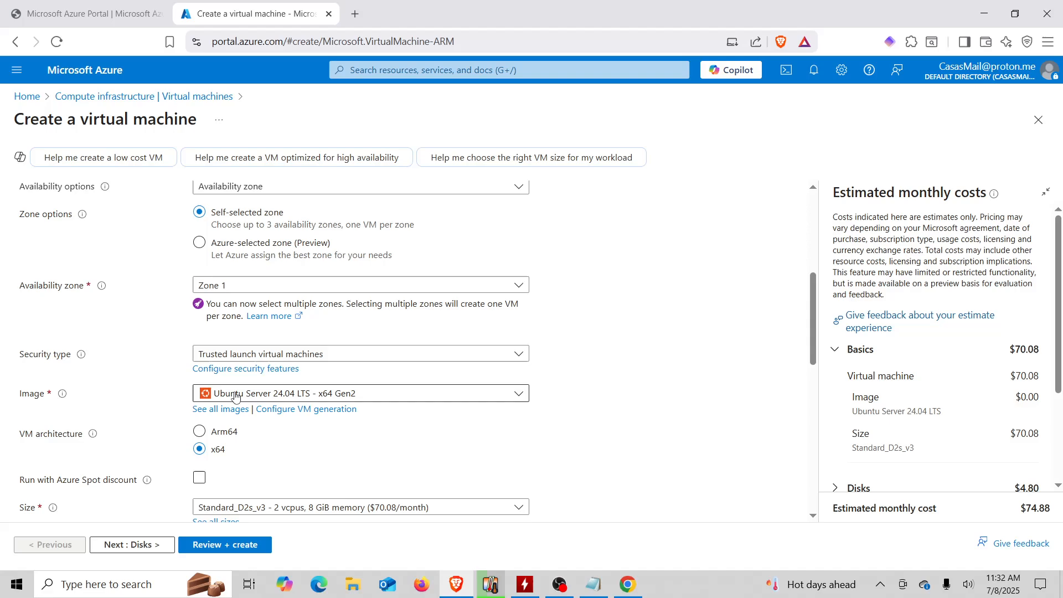
left_click(234, 394)
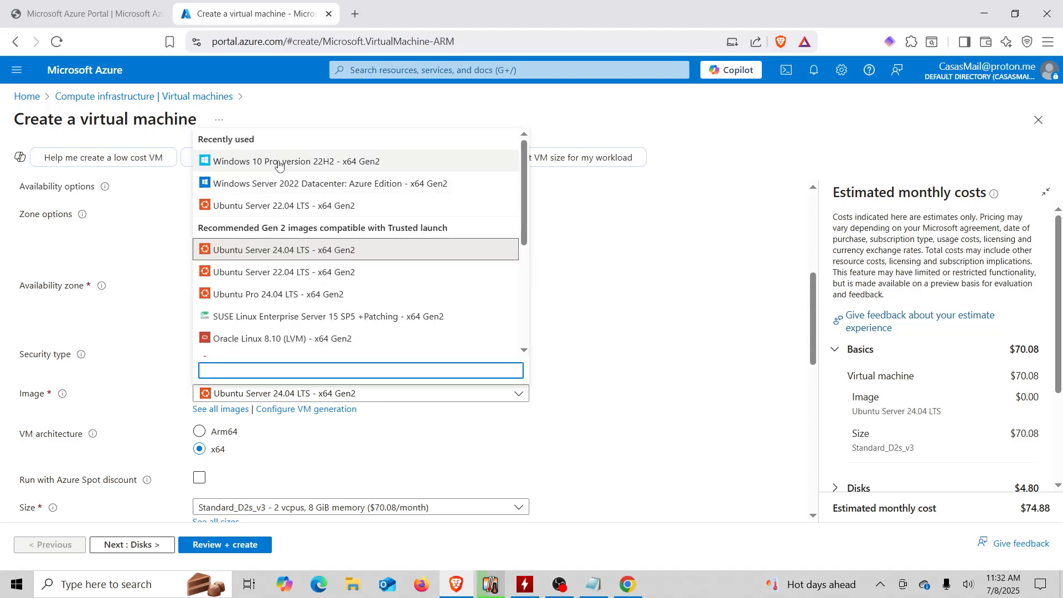
left_click(279, 163)
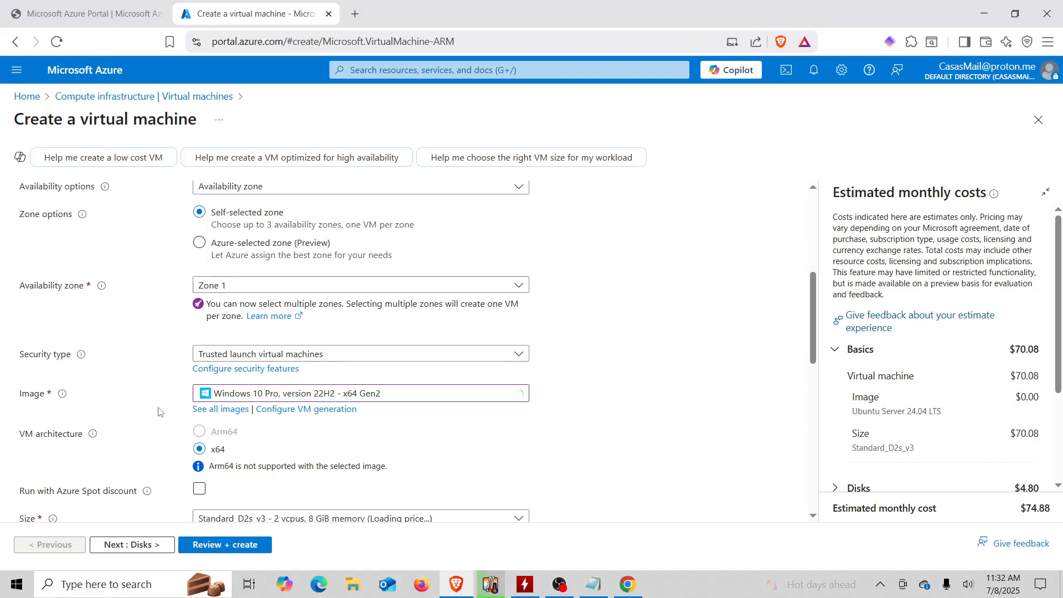
- Check the available virtual machine sizes and keep Standard_D2s_v3 with 2 vcpus and 8 GiB memory
scroll(159, 411, "down", 3)
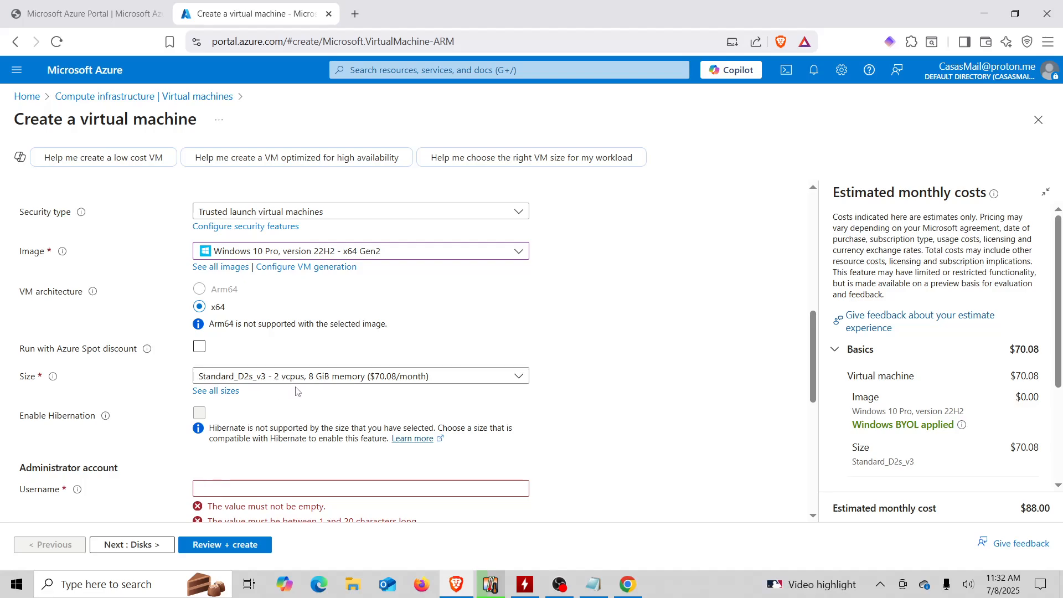
left_click(328, 378)
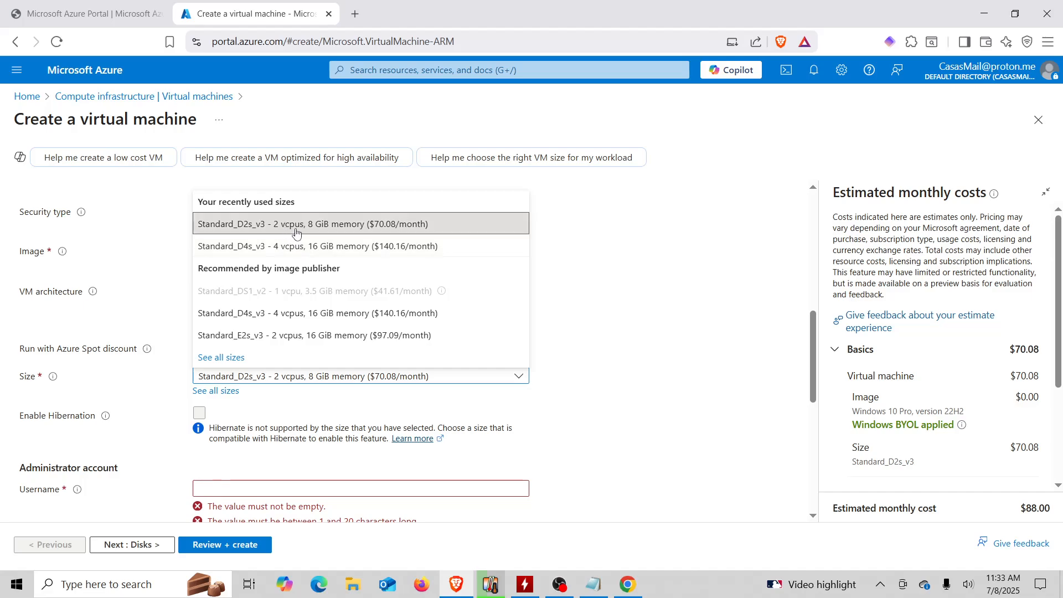
left_click(150, 326)
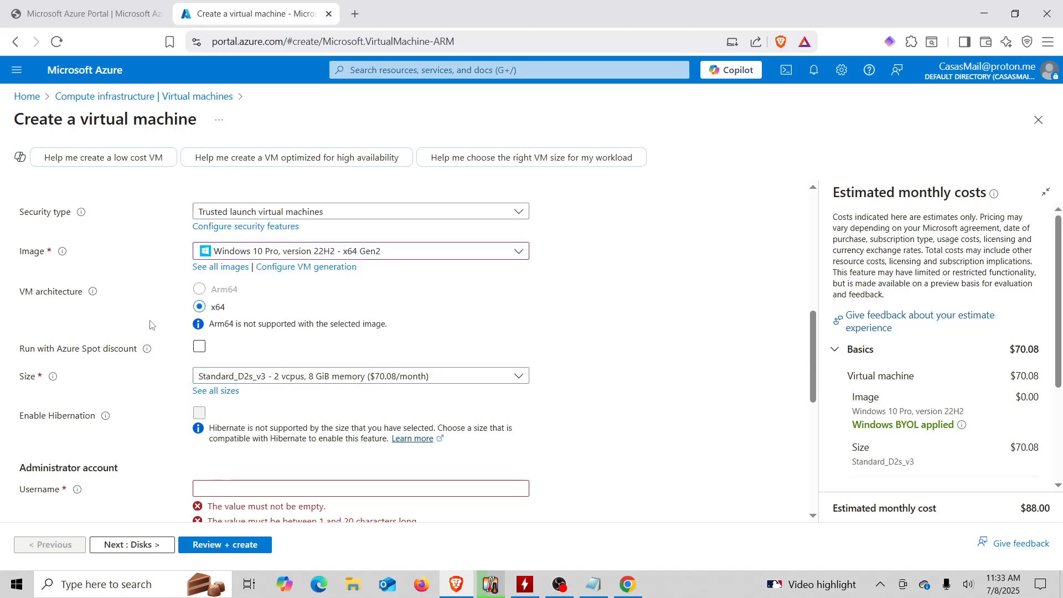
- Consult the Windows-VM entry in the Credentials file in Notepad and enter Nxuser as the administrator username
scroll(150, 325, "down", 3)
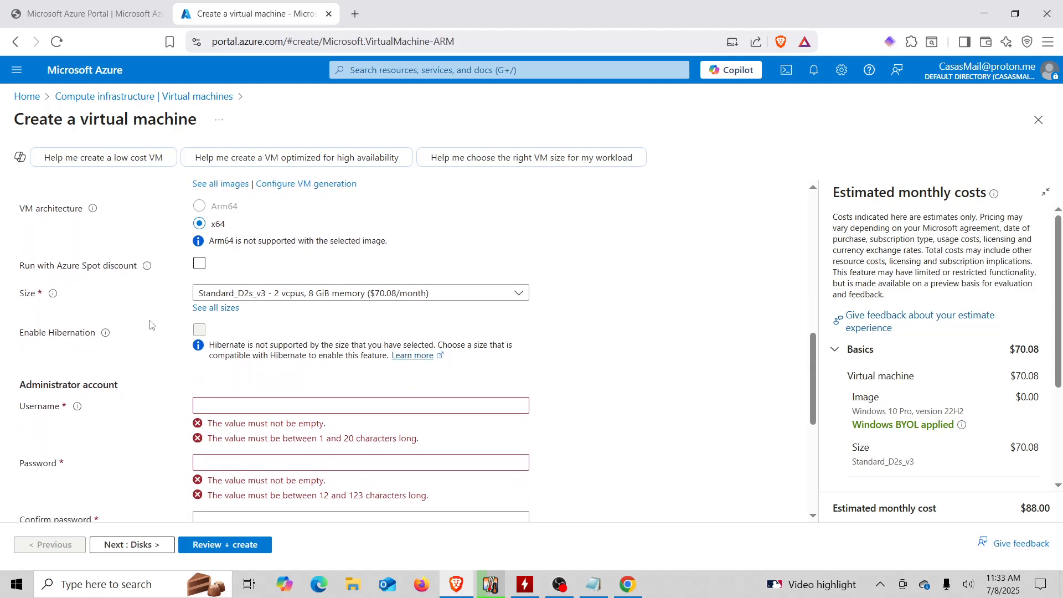
scroll(150, 325, "down", 2)
scroll(150, 326, "down", 1)
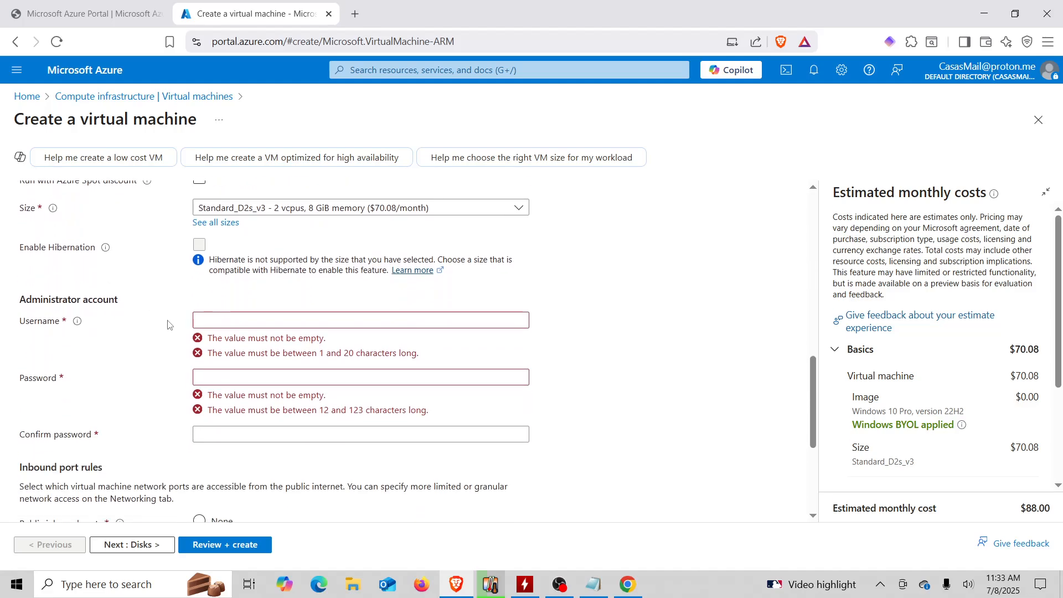
left_click(205, 321)
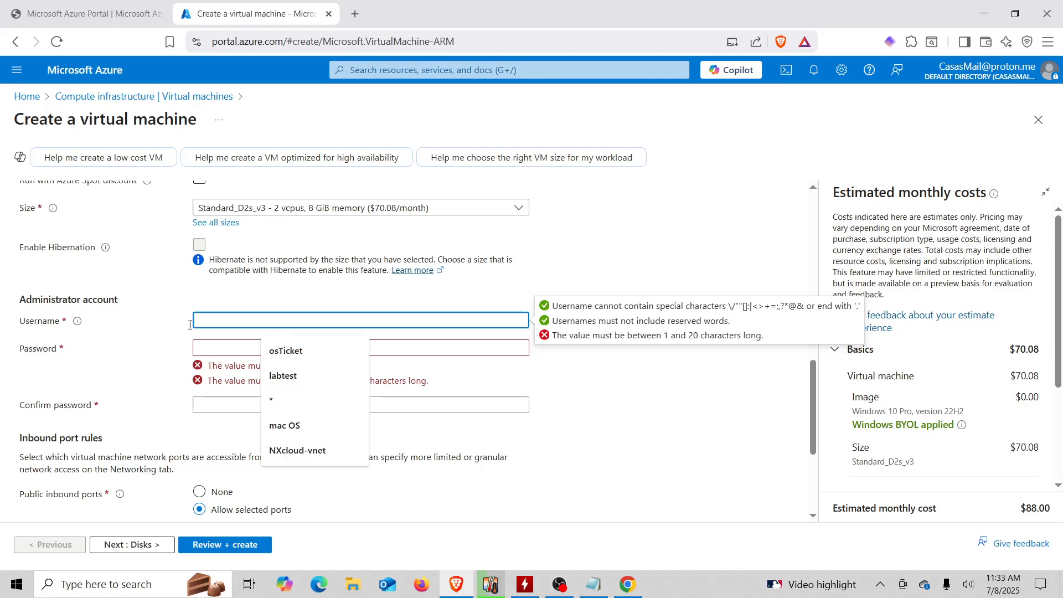
left_click(149, 348)
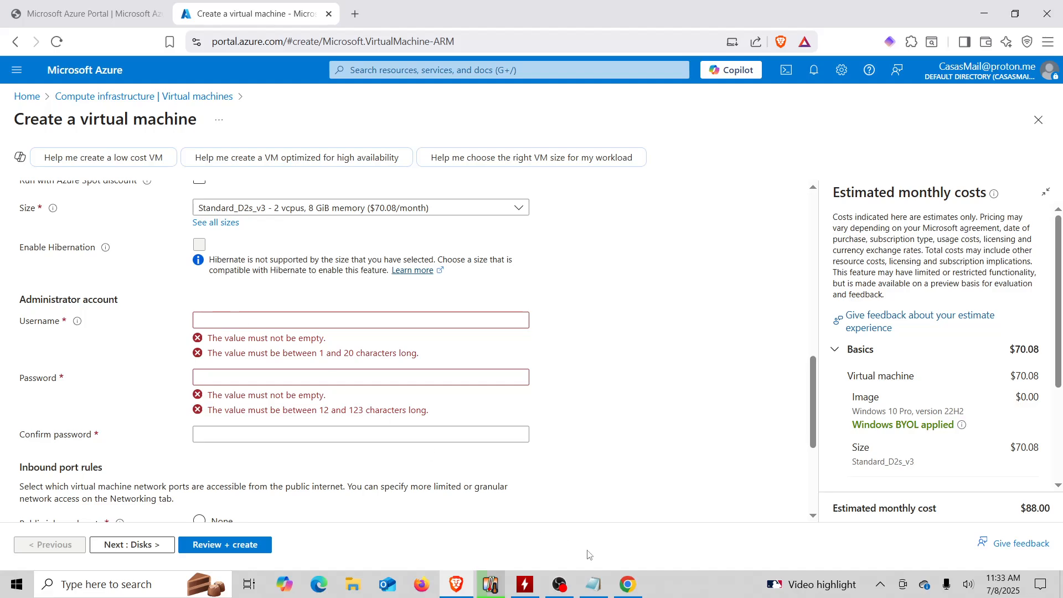
left_click(593, 584)
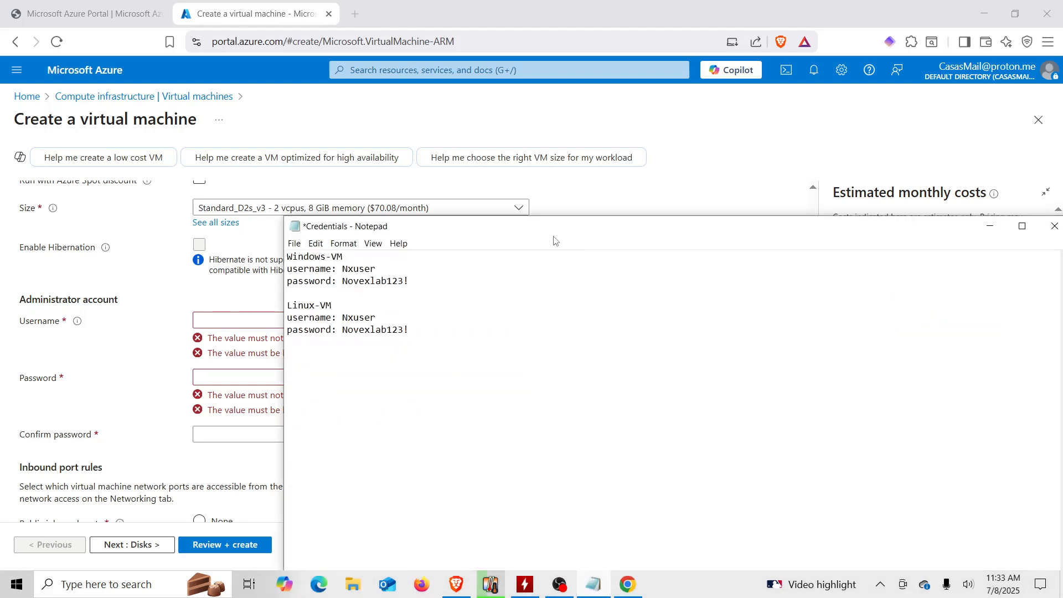
left_click_drag(563, 231, 779, 238)
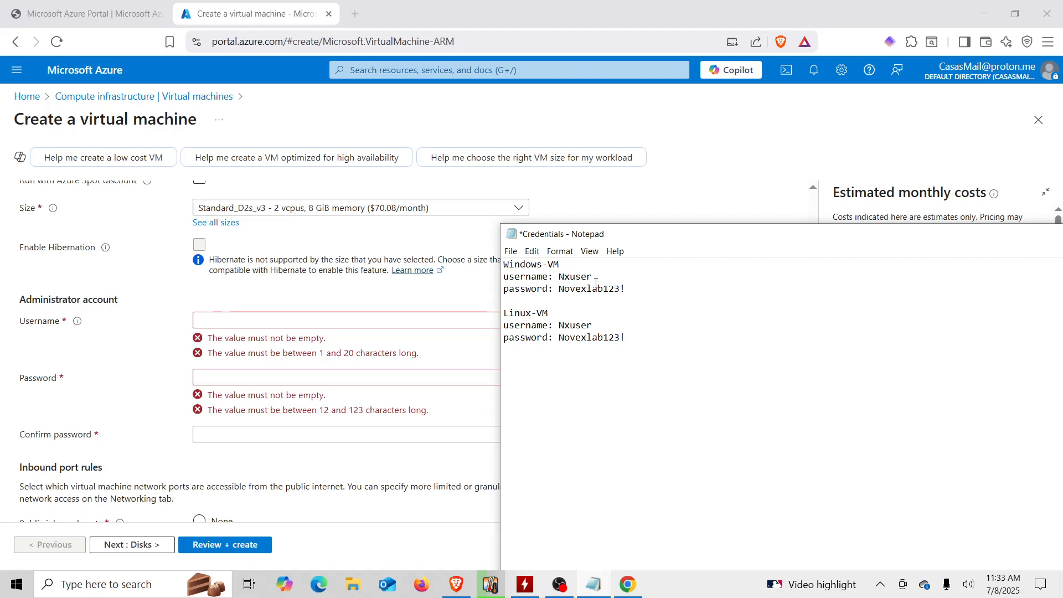
left_click(361, 324)
type("Nxuser")
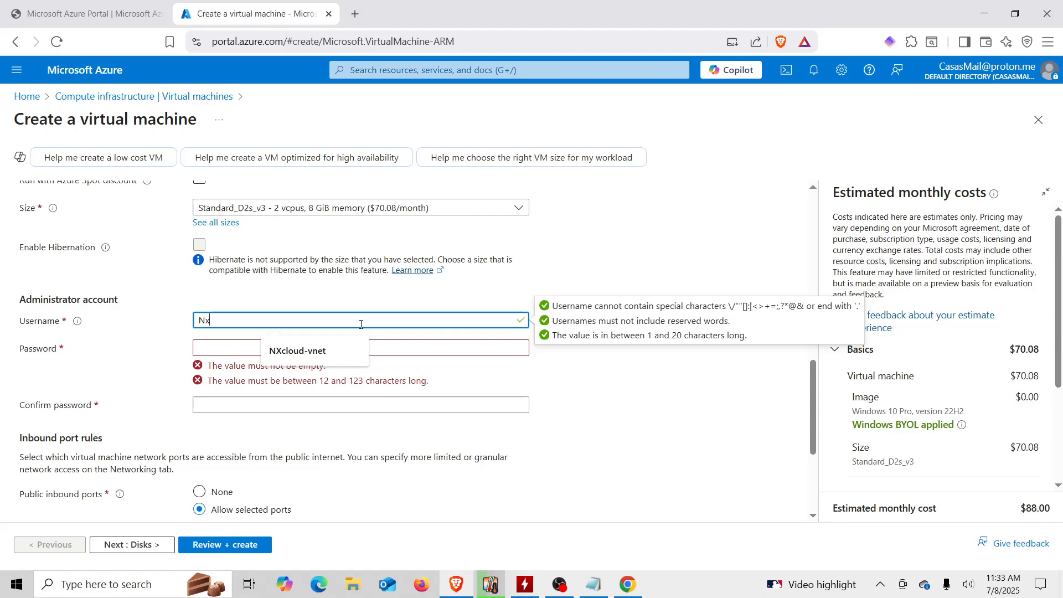
left_click(163, 360)
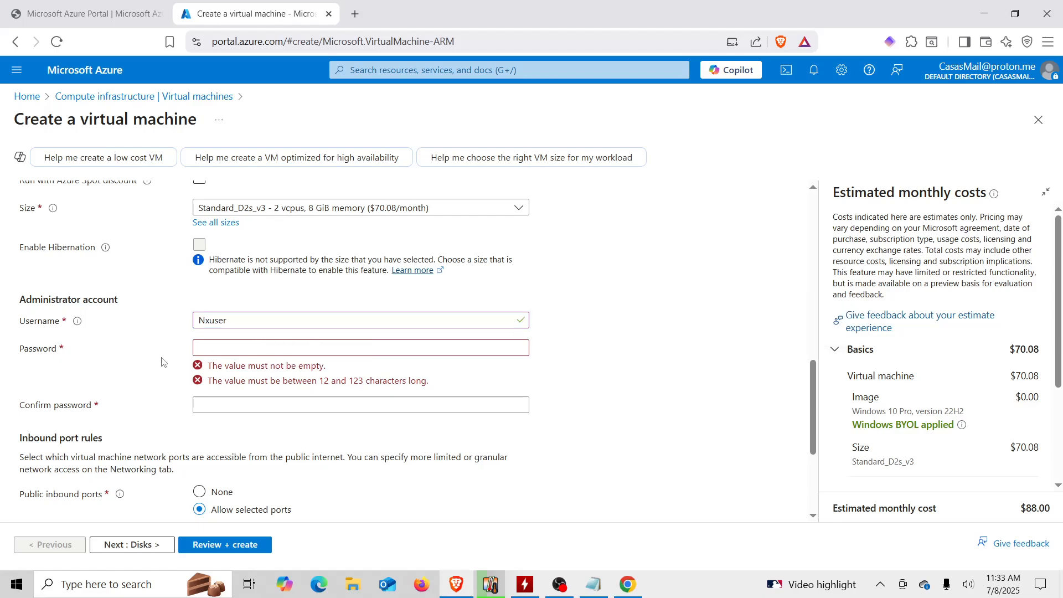
- Copy the Windows-VM password from the Credentials file in Notepad and paste it as the administrator password and its confirmation
left_click(602, 587)
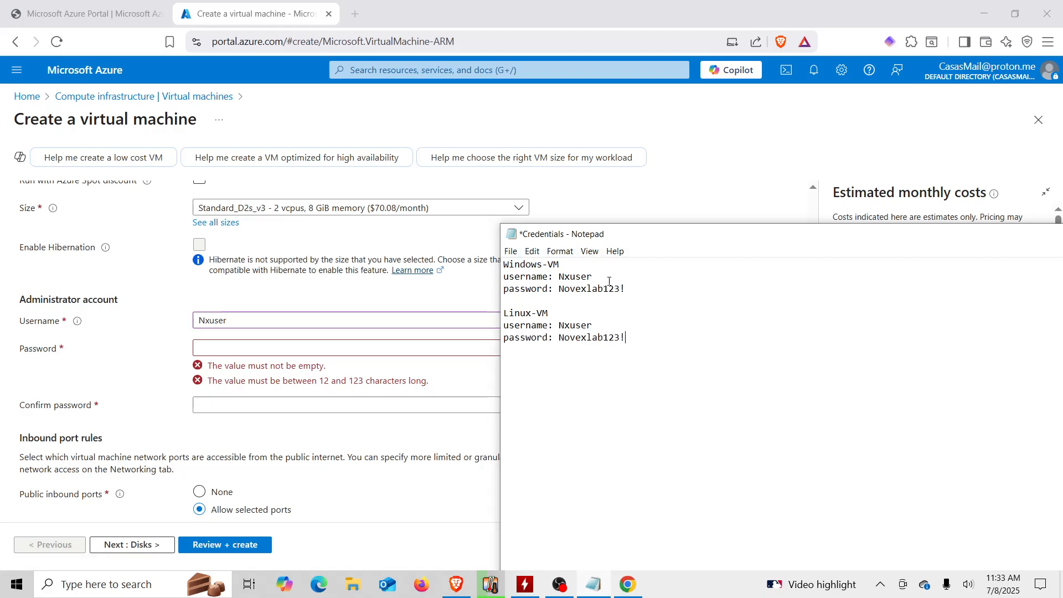
left_click_drag(625, 289, 560, 289)
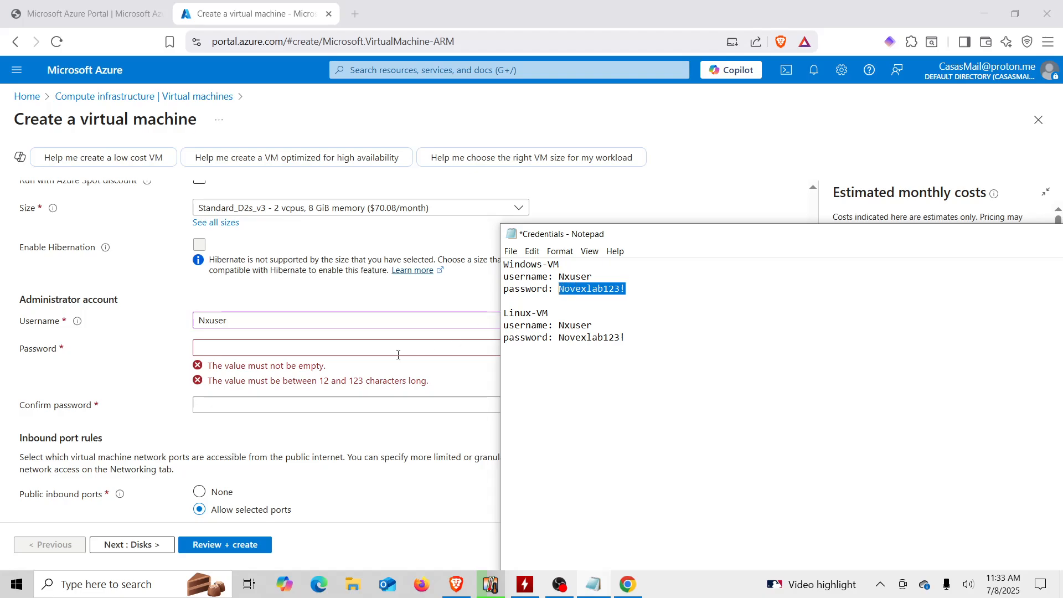
left_click(320, 346)
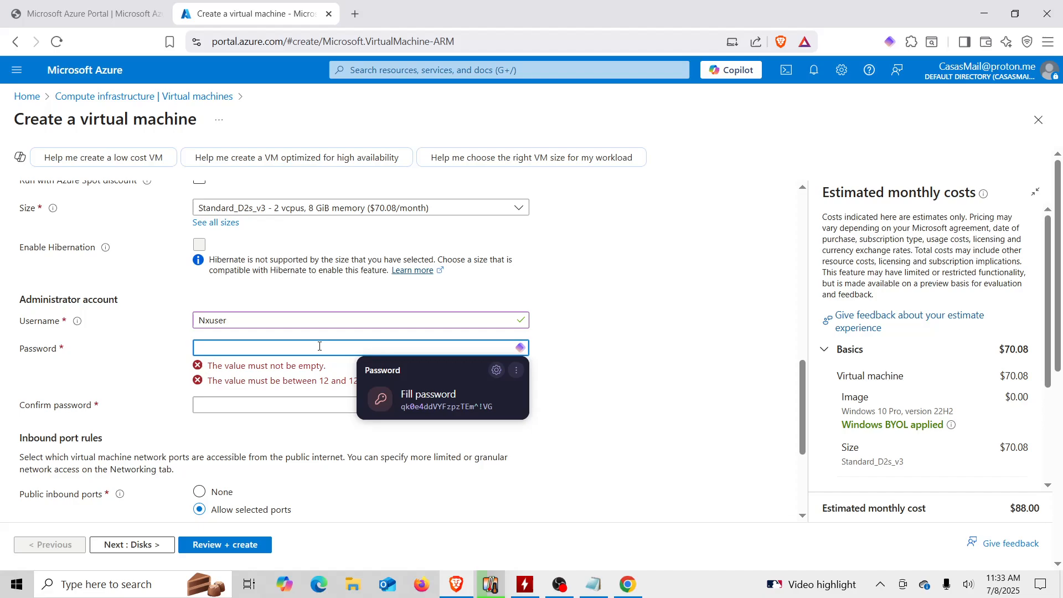
key("ctrl+v")
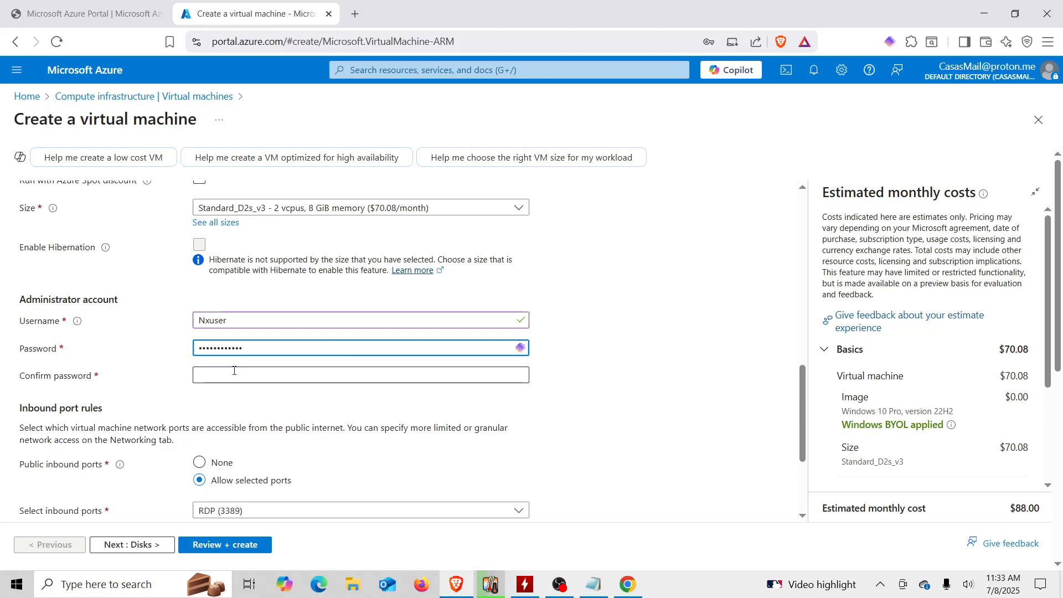
left_click(234, 370)
key("ctrl+v")
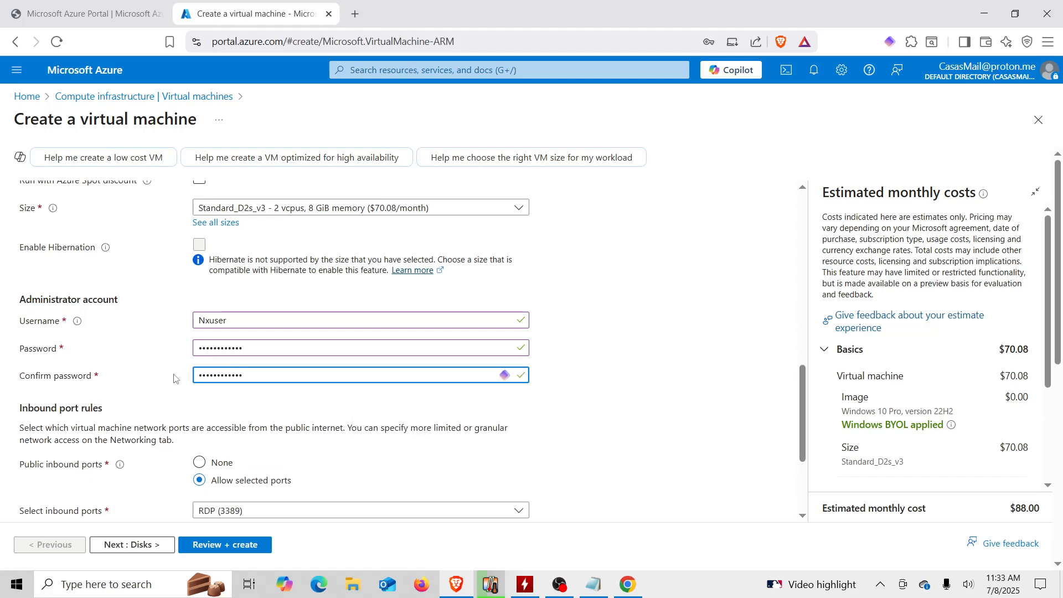
- Confirm the eligible Windows 10/11 license, keep the default disk settings and continue to the networking settings
scroll(159, 376, "down", 1)
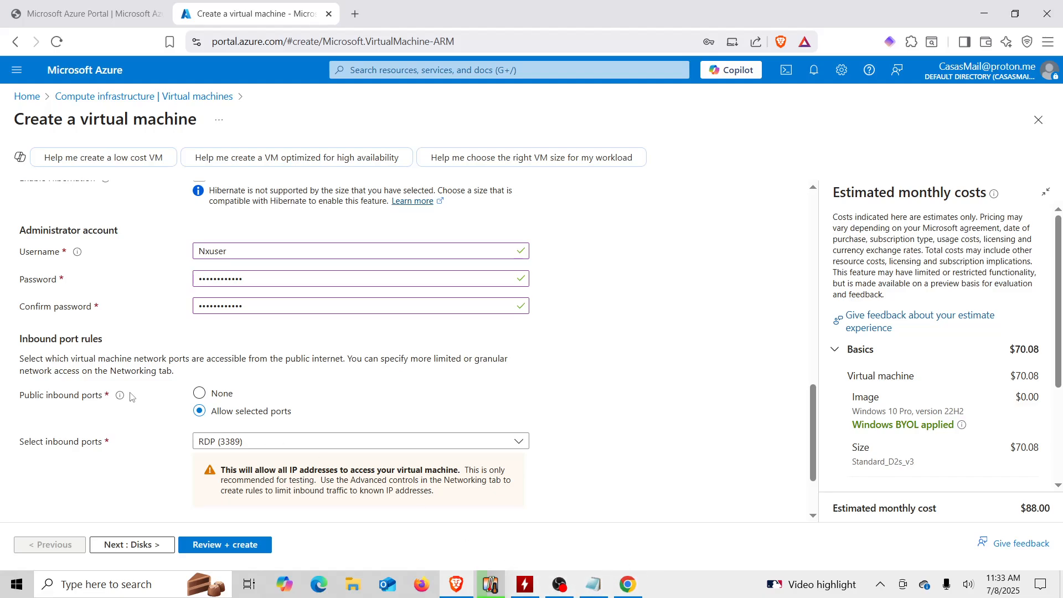
scroll(164, 347, "down", 2)
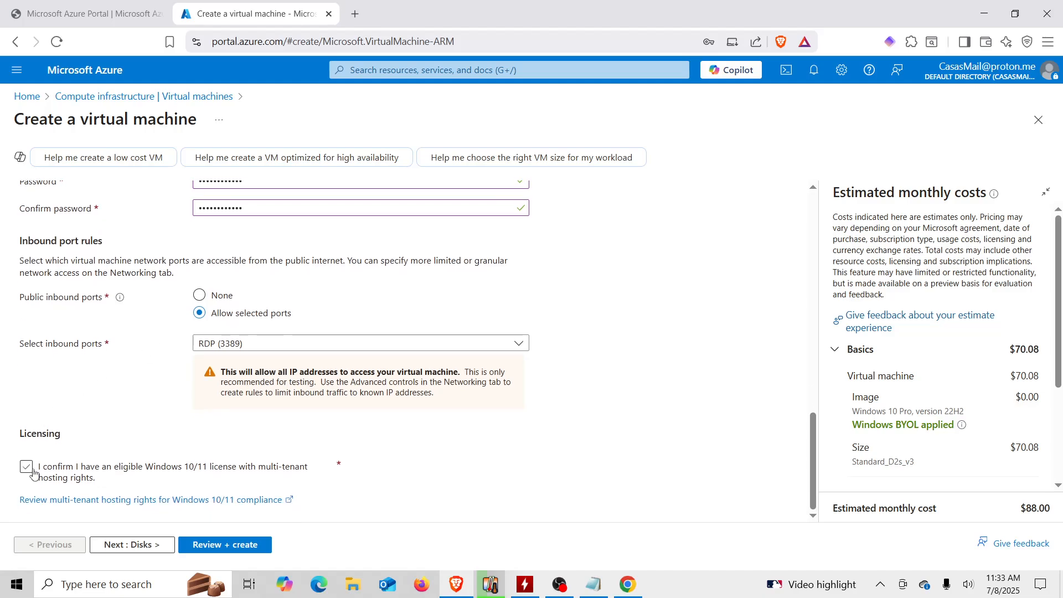
left_click(26, 467)
left_click(143, 545)
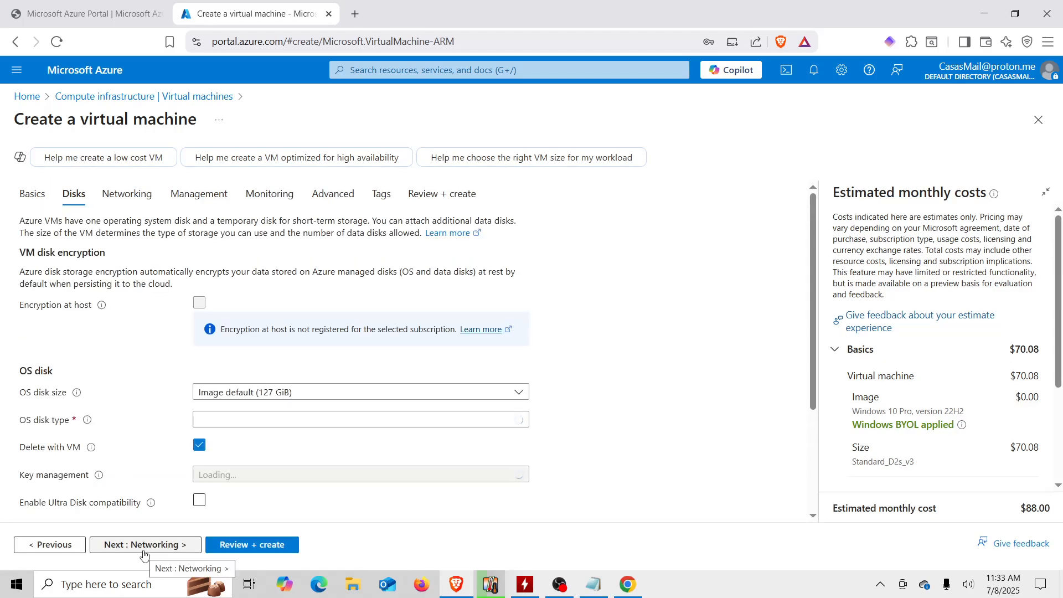
left_click(143, 545)
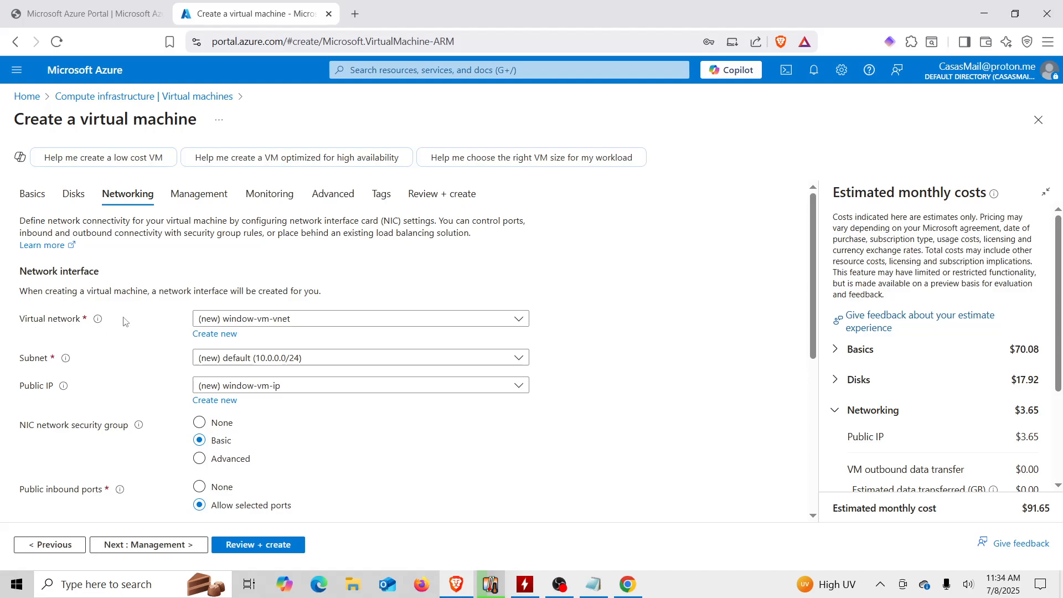
- Create a new virtual network named Azurelab-vnet for the virtual machine, keeping the default address range and subnet
left_click(218, 339)
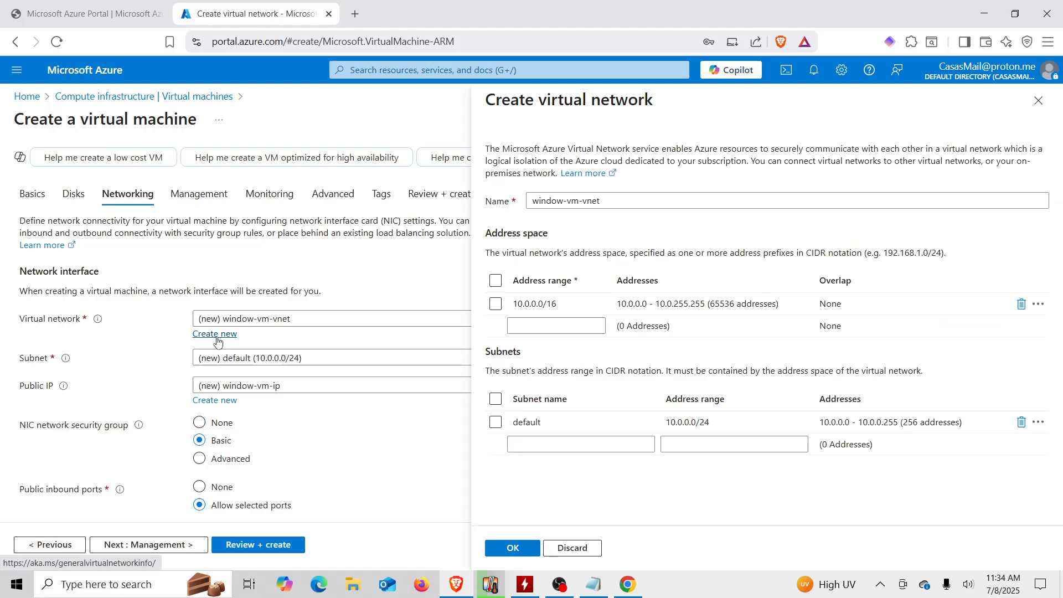
left_click(579, 208)
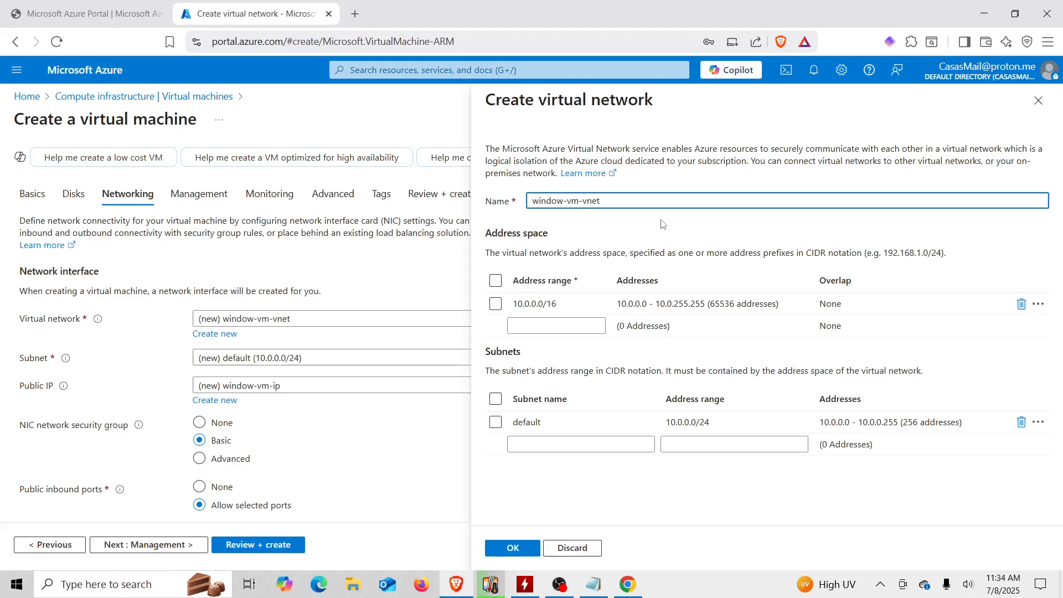
key("BackSpace")
key("BackSpace")
key("BackSpace")
key("BackSpace")
key("BackSpace")
key("BackSpace")
key("BackSpace")
key("BackSpace")
key("BackSpace")
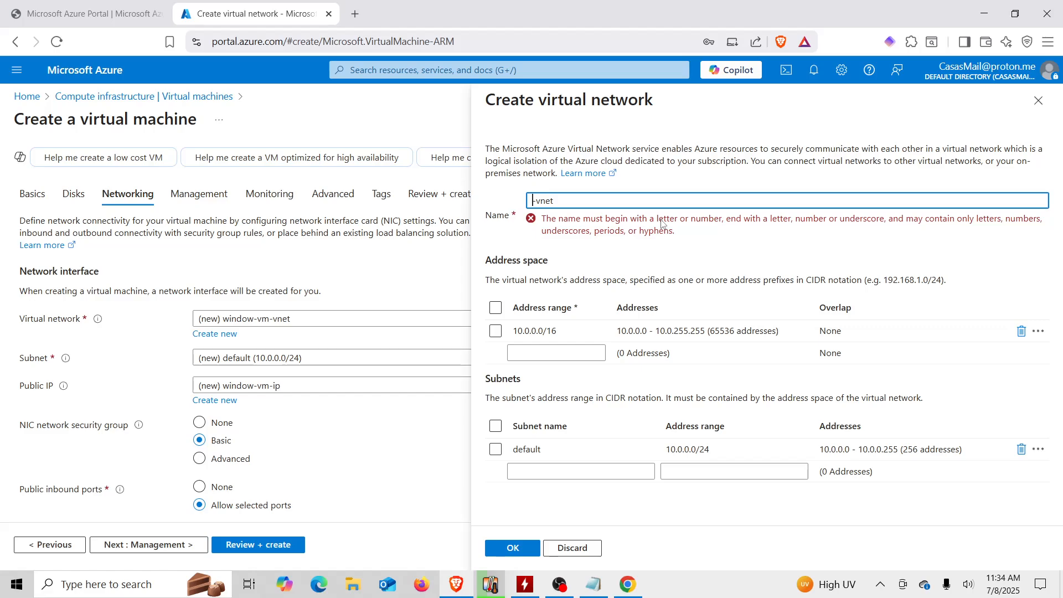
type("Azure")
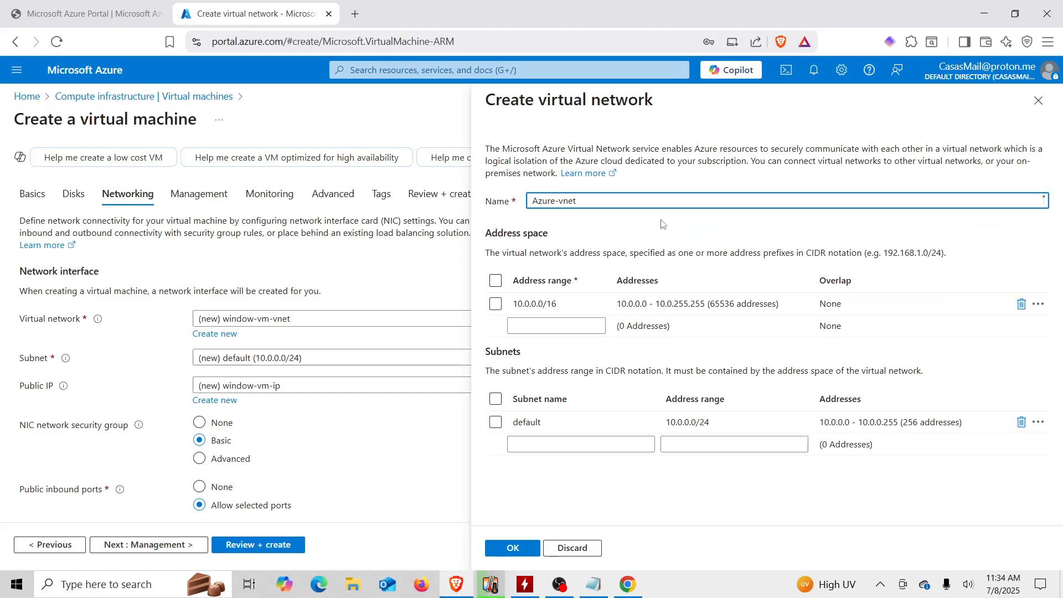
type("lab")
left_click(634, 244)
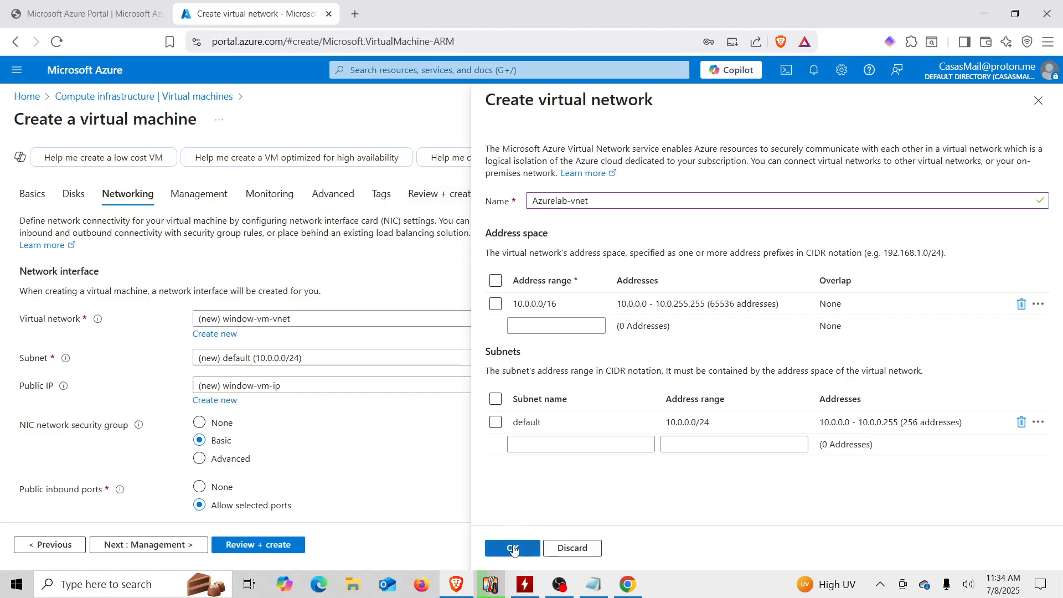
left_click(512, 547)
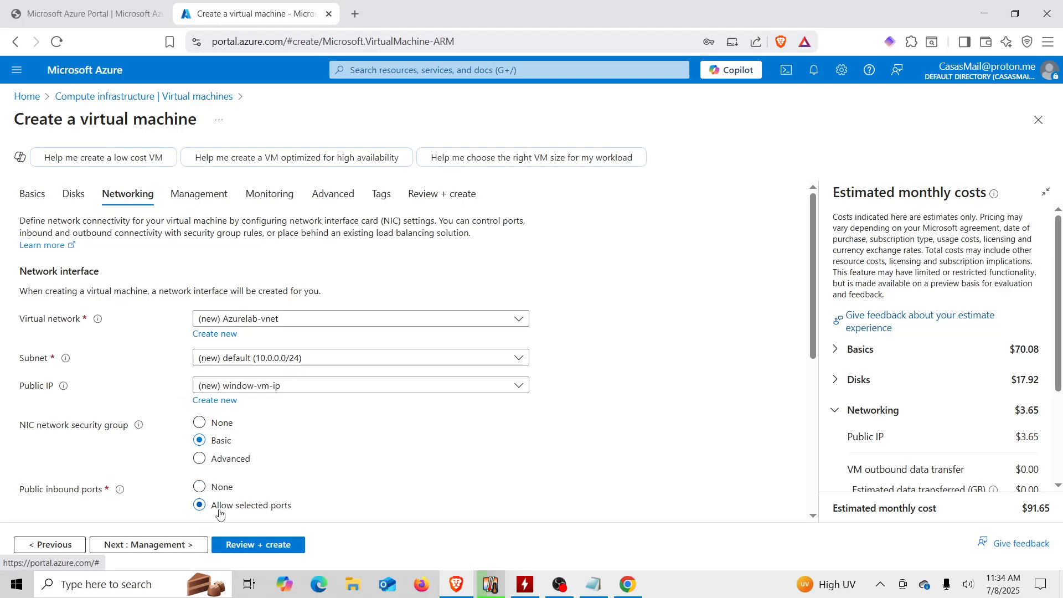
- Validate the configuration and create the window-vm virtual machine, dismissing the browser's offer to save the login
left_click(255, 549)
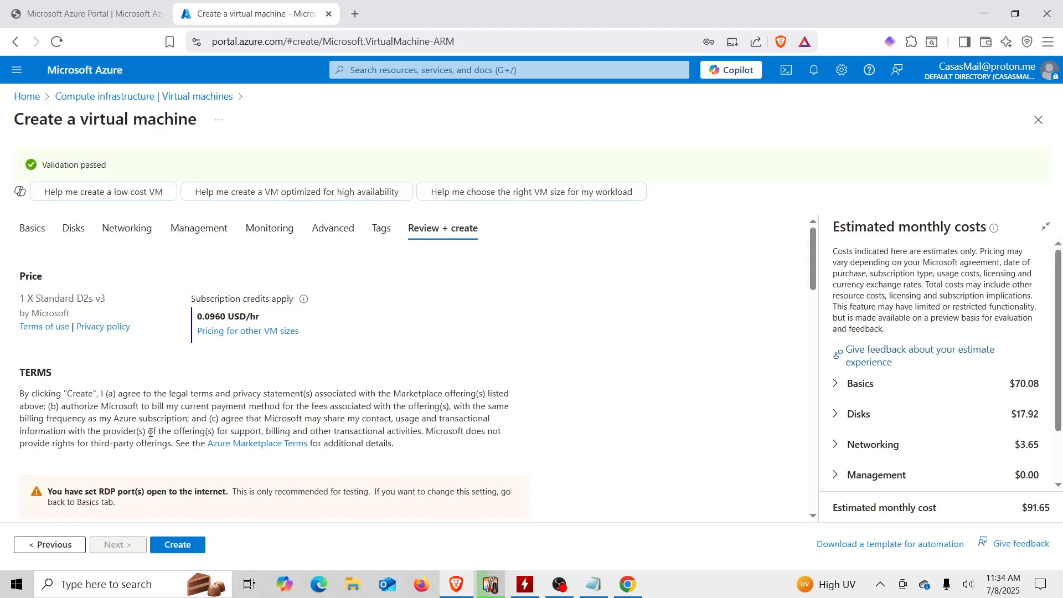
left_click(188, 546)
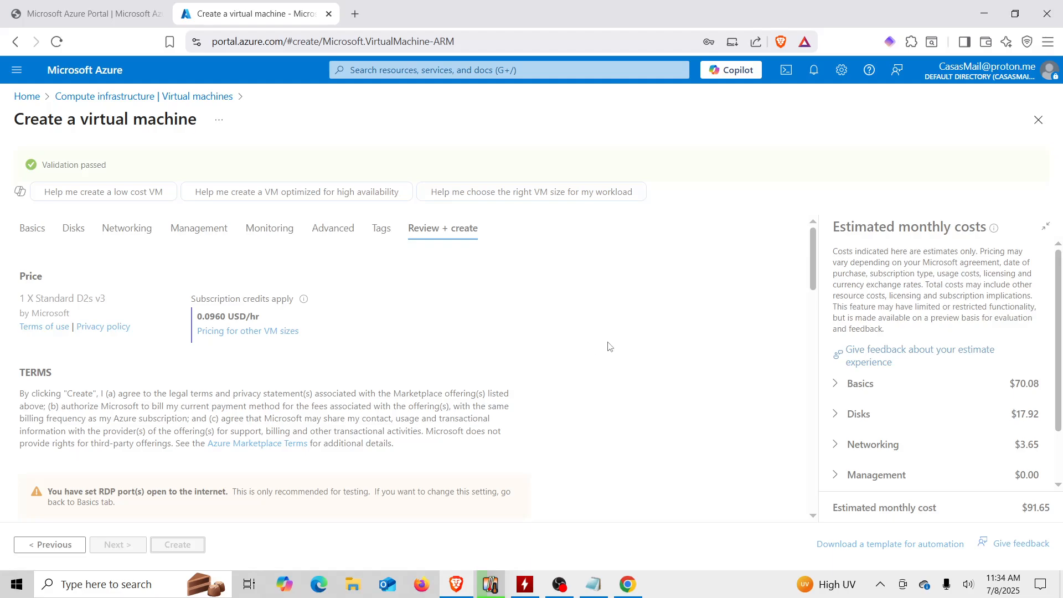
left_click(814, 71)
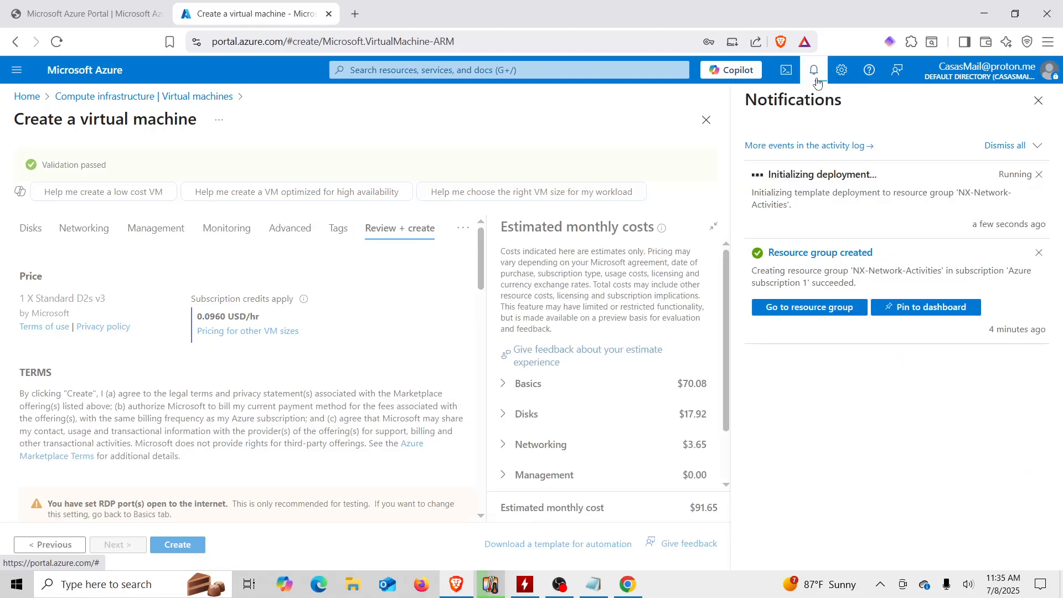
left_click(1037, 104)
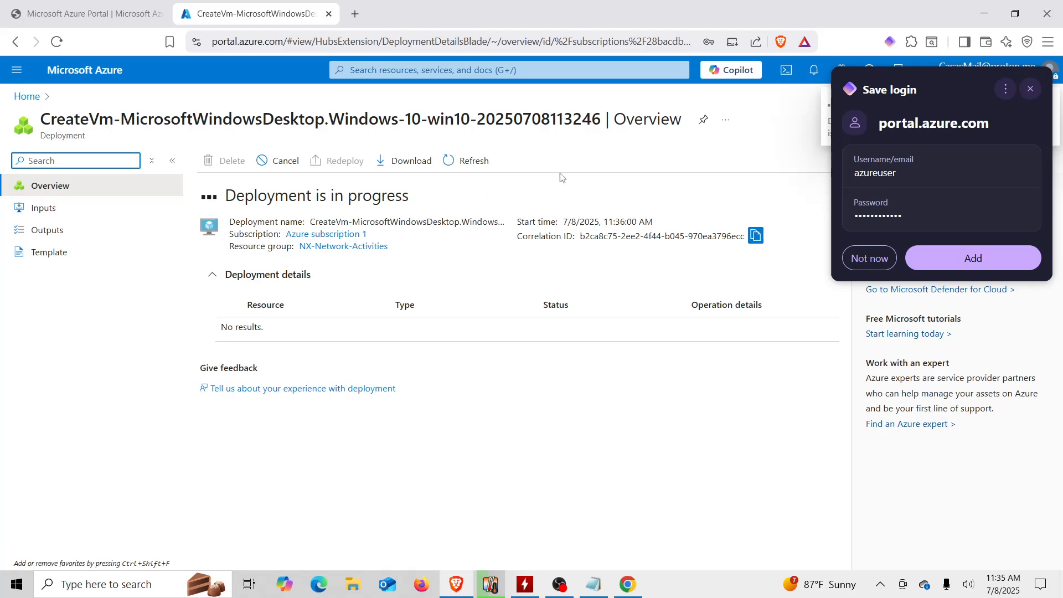
left_click(1028, 91)
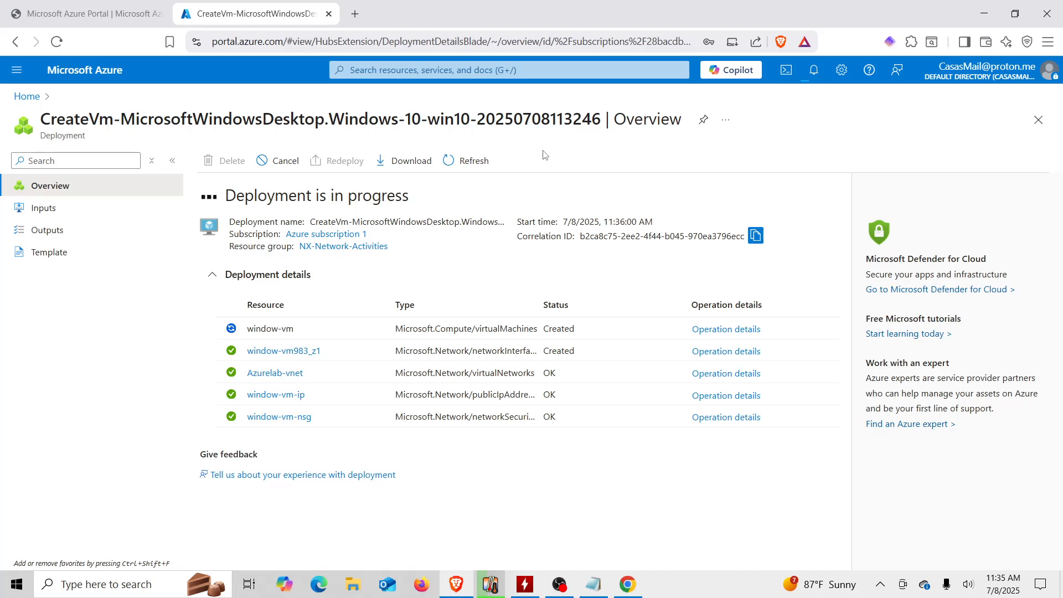
- Check the portal notifications for the progress of the window-vm deployment until it finishes
left_click(815, 71)
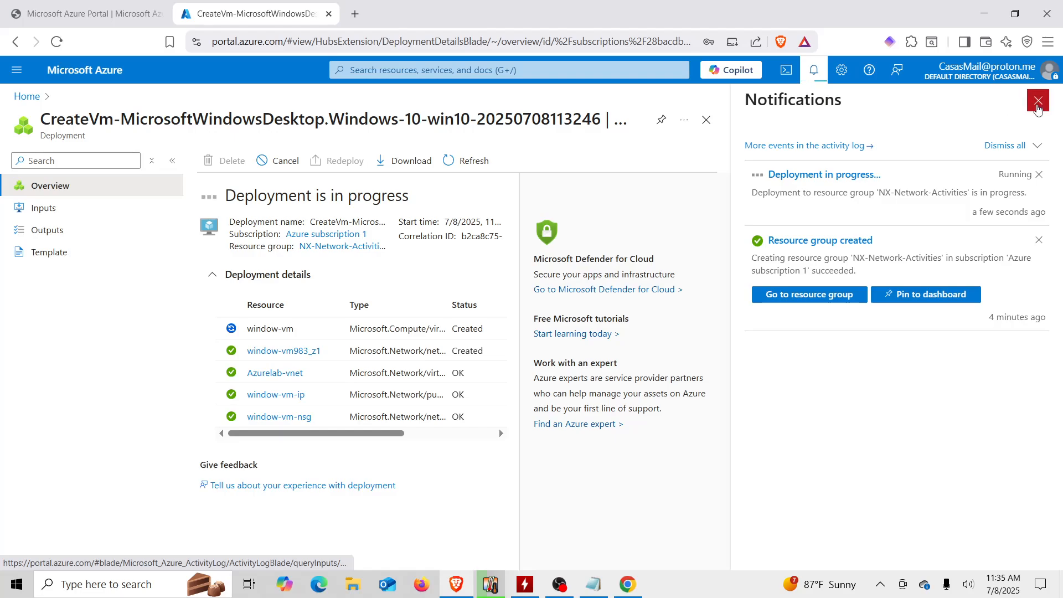
left_click(1037, 100)
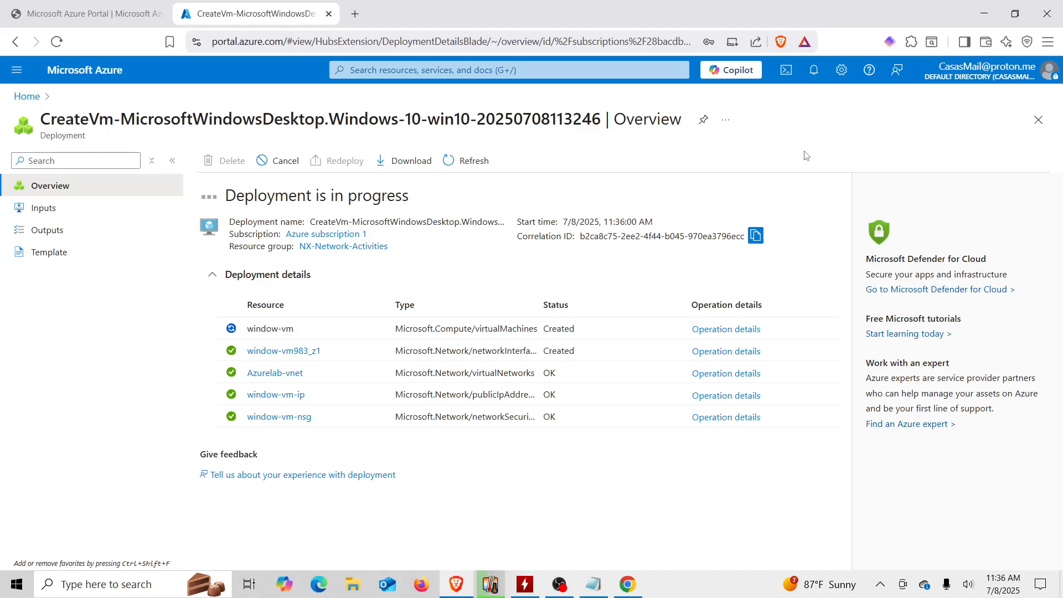
left_click(812, 81)
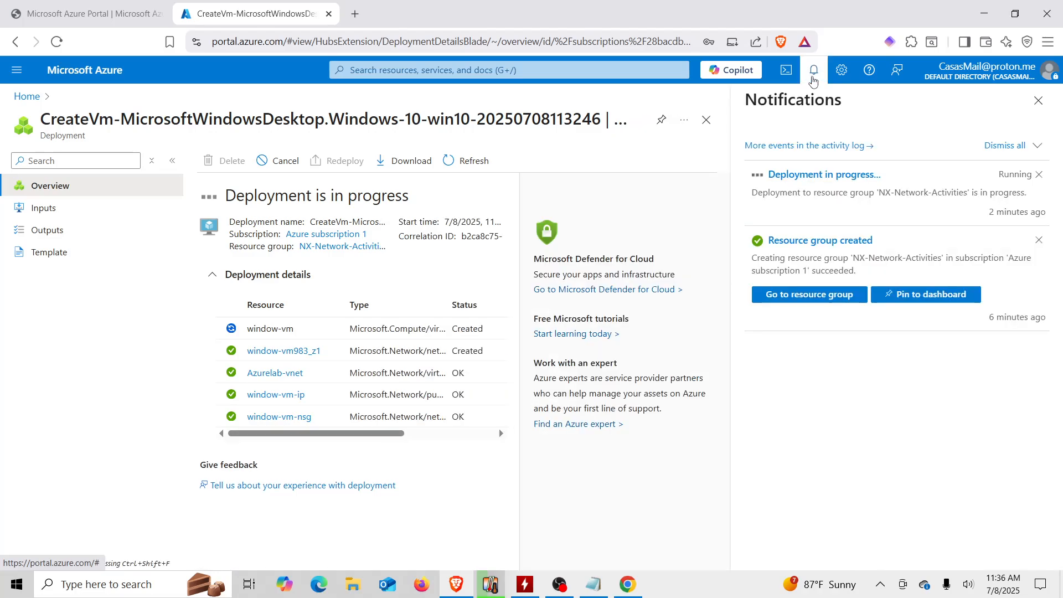
left_click(813, 81)
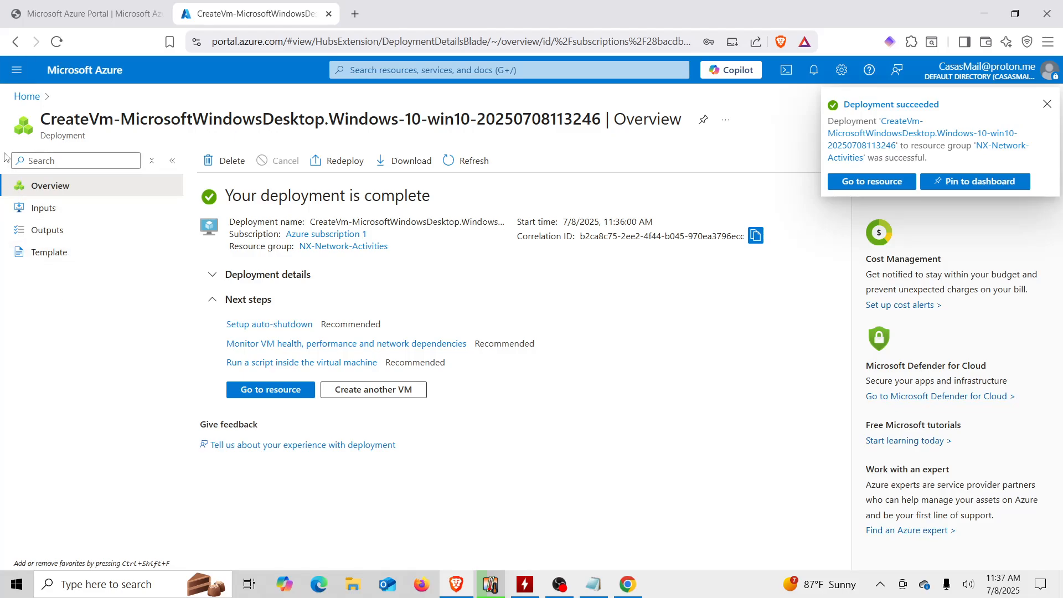
- Return to the portal's list of virtual machines and start creating another virtual machine
left_click(23, 100)
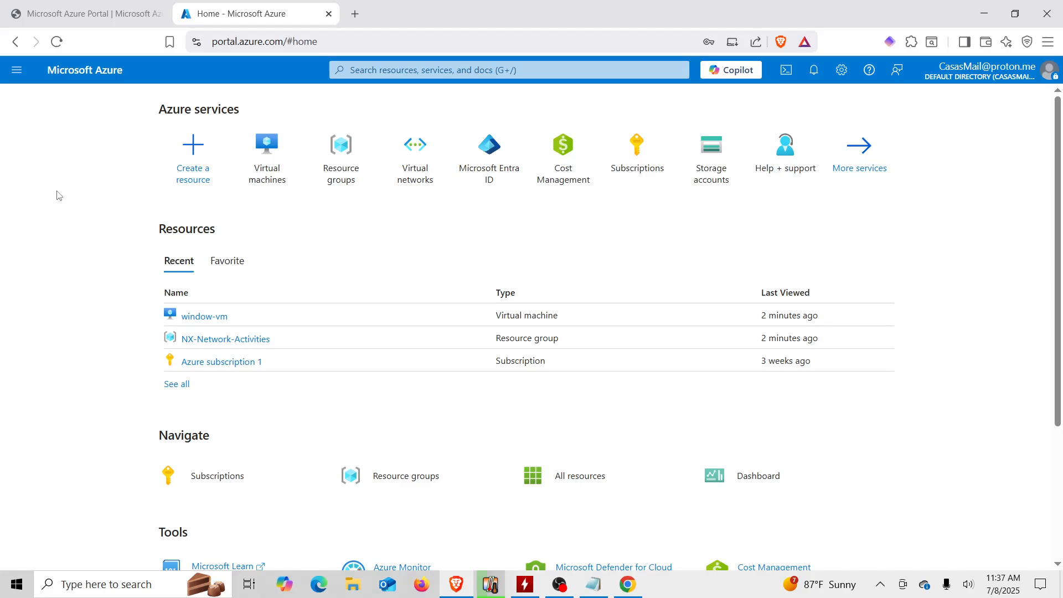
left_click(279, 159)
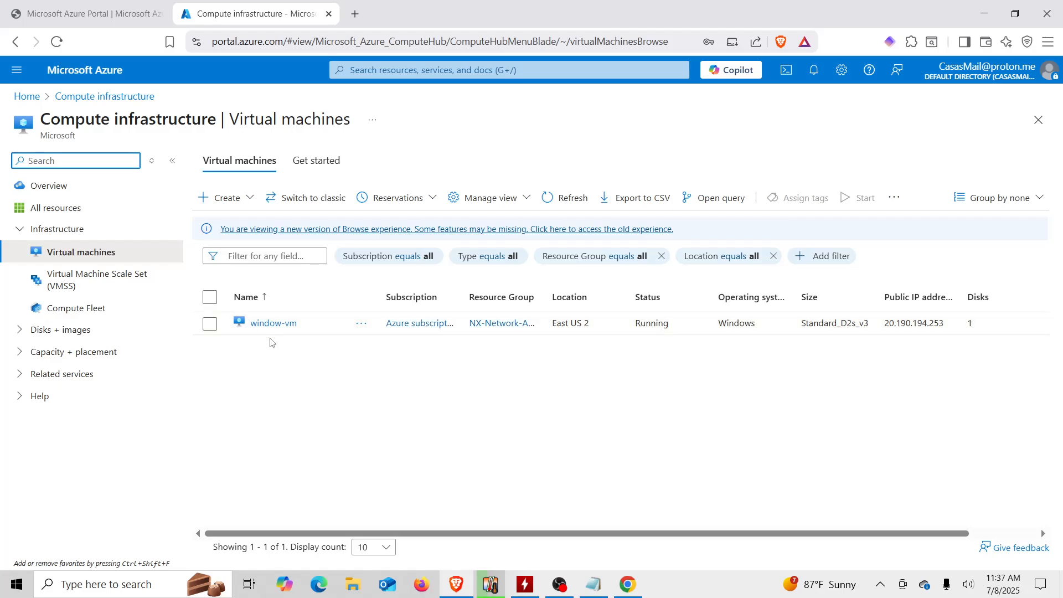
left_click(223, 199)
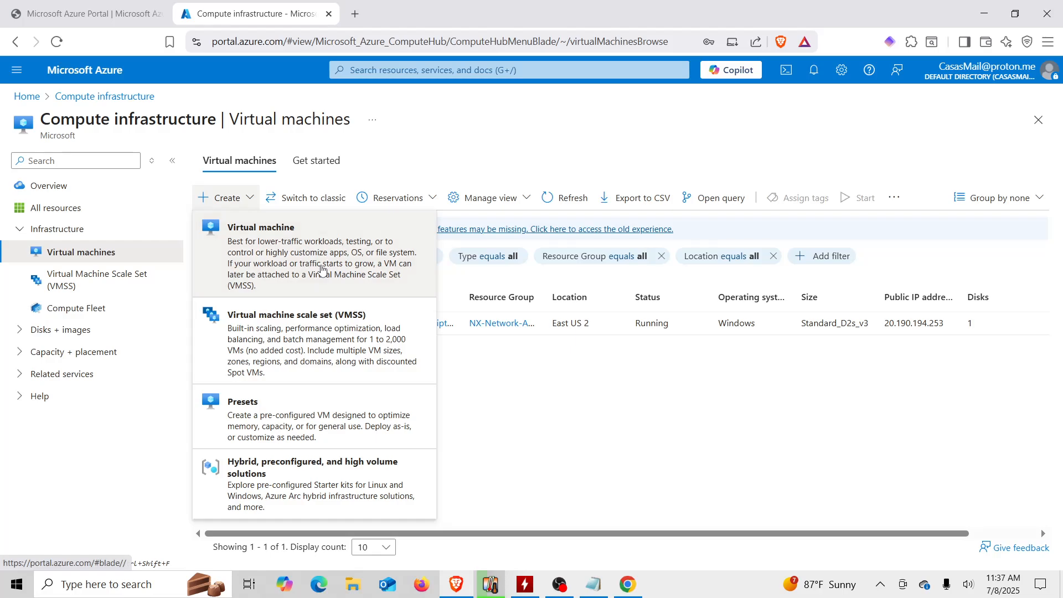
left_click(343, 278)
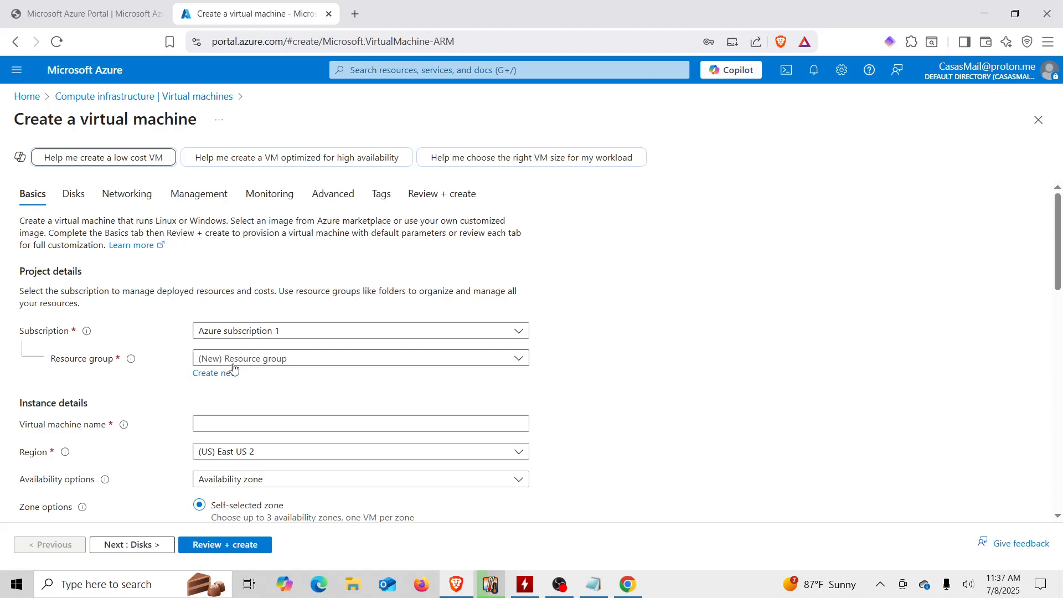
- Assign the new virtual machine to the NX-Network-Activities resource group and name it linux-vm
left_click(270, 363)
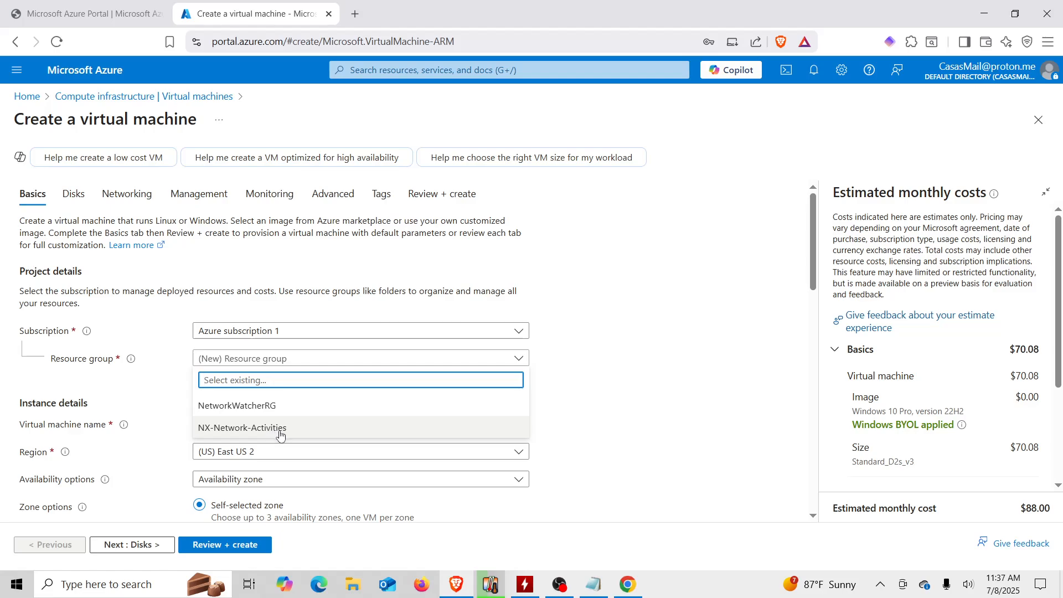
left_click(264, 431)
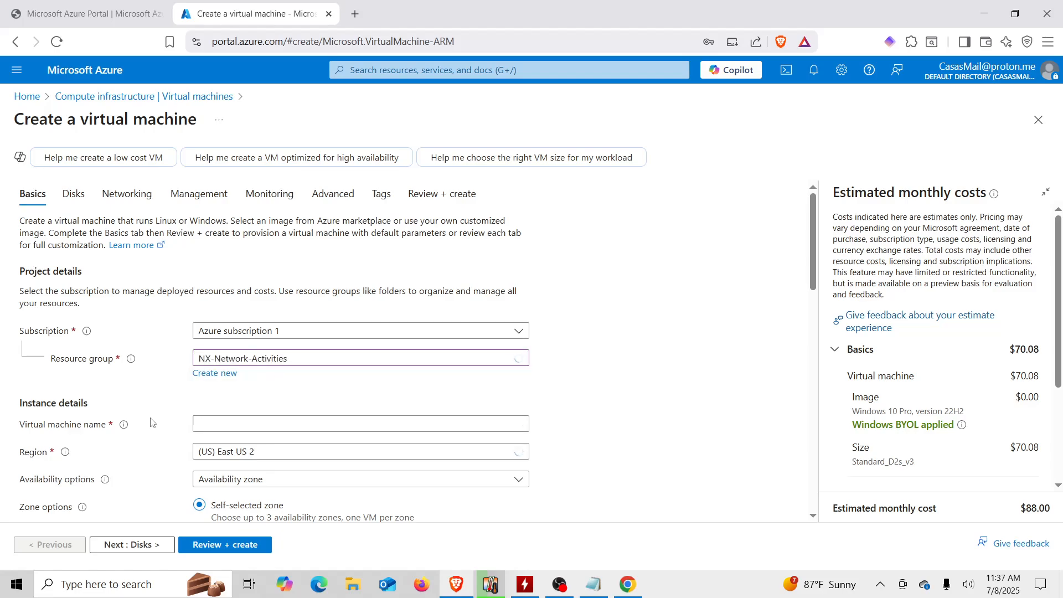
scroll(155, 422, "down", 1)
left_click(212, 379)
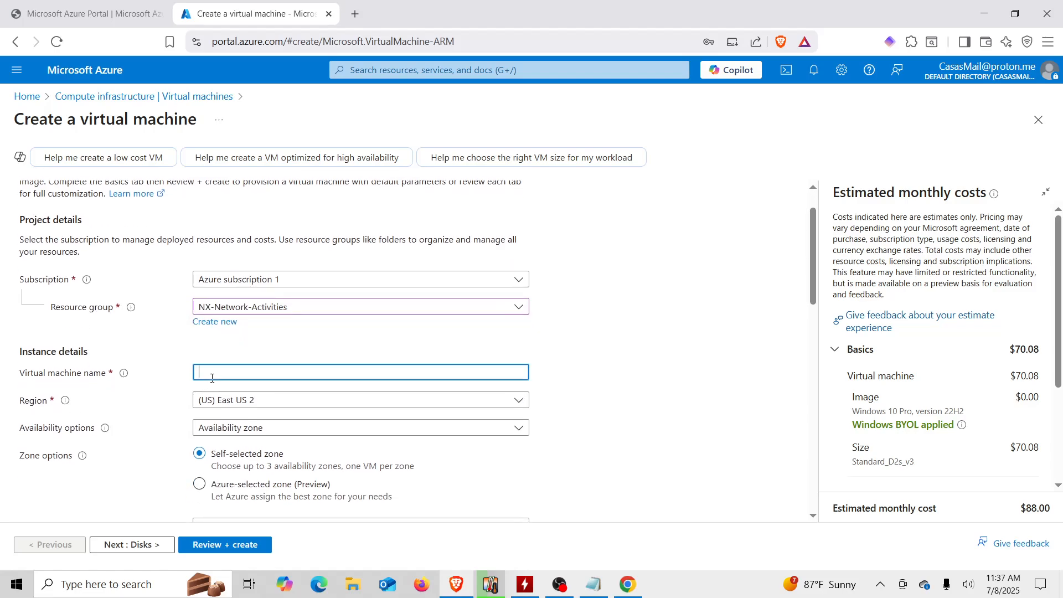
type("linux-vm")
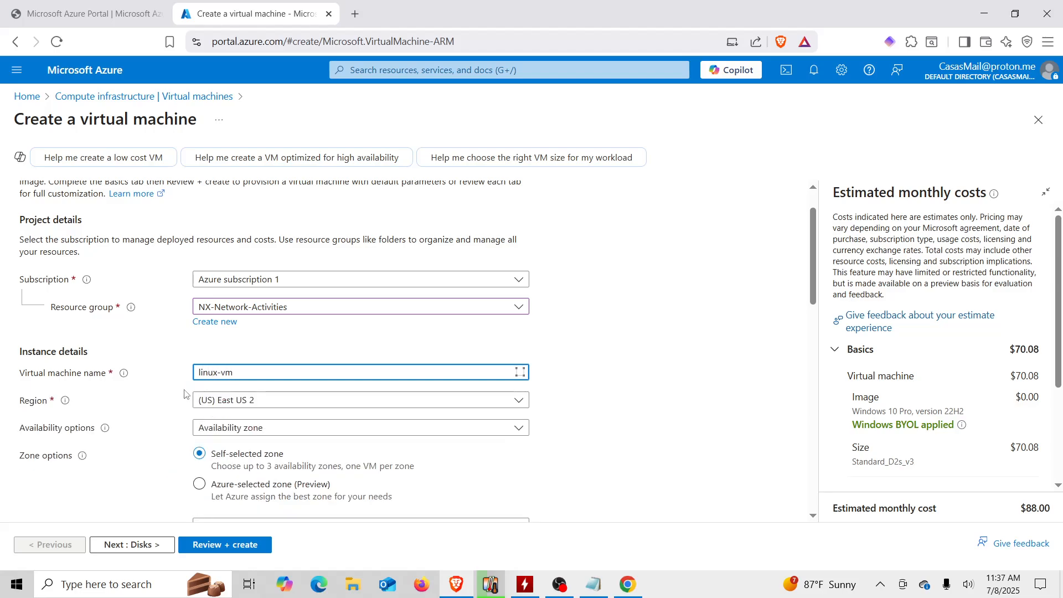
left_click(176, 391)
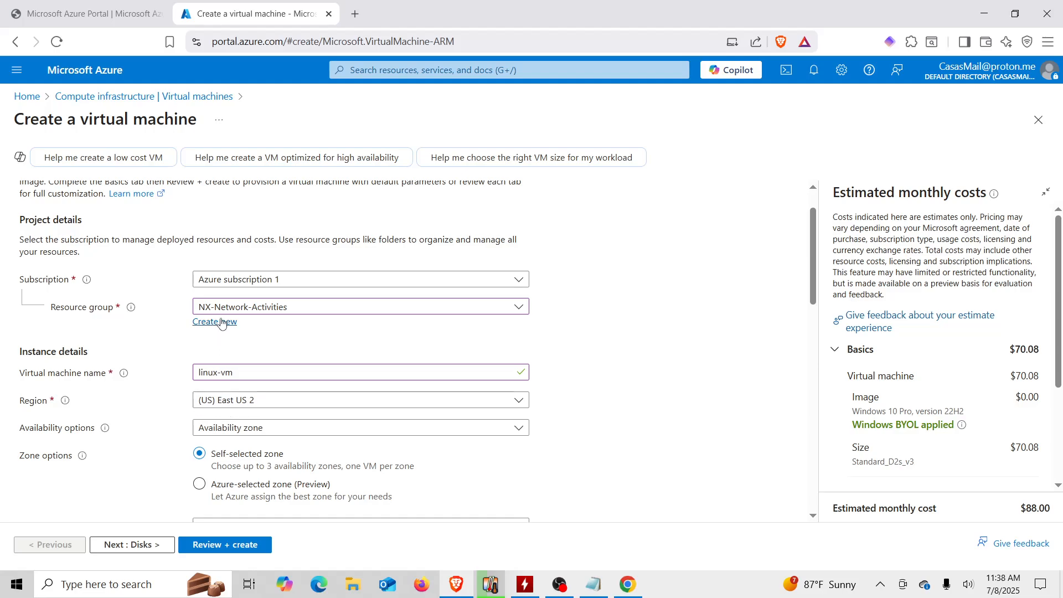
- Choose Ubuntu Server 22.04 LTS - x64 Gen2 as the image for linux-vm
scroll(115, 418, "down", 2)
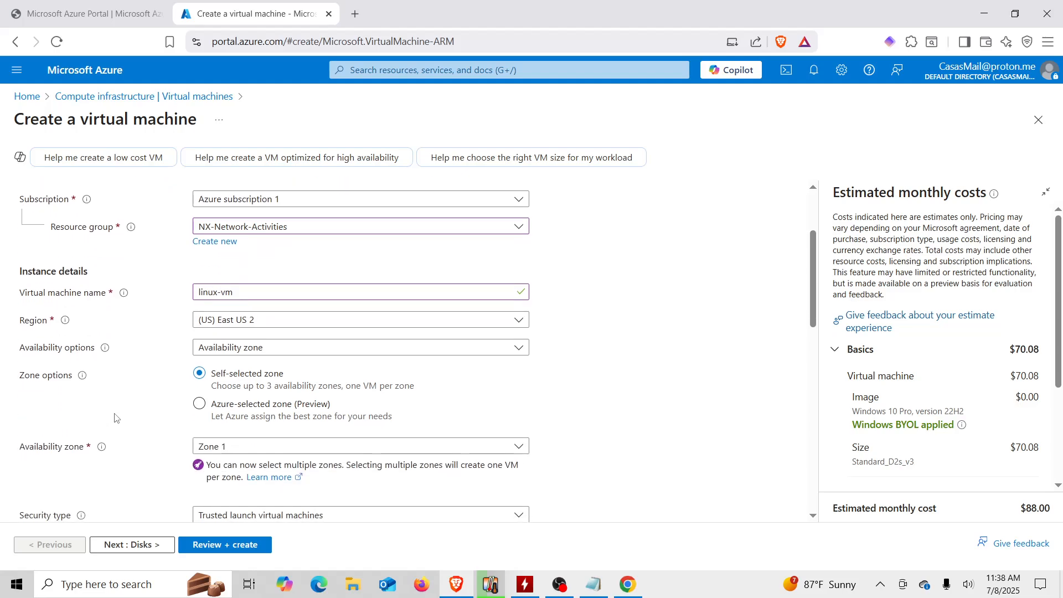
scroll(114, 417, "down", 3)
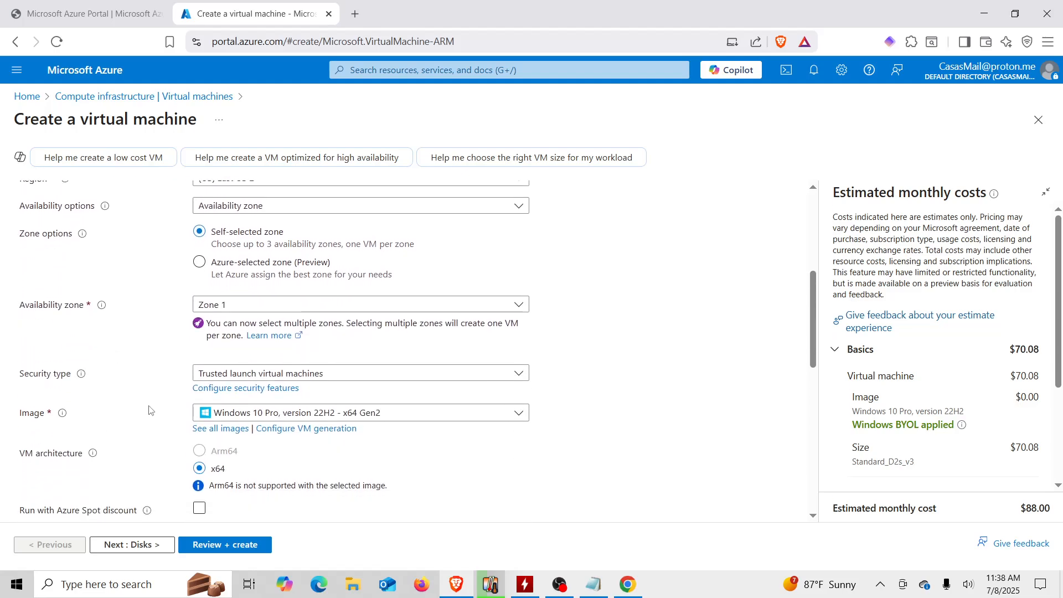
left_click(210, 416)
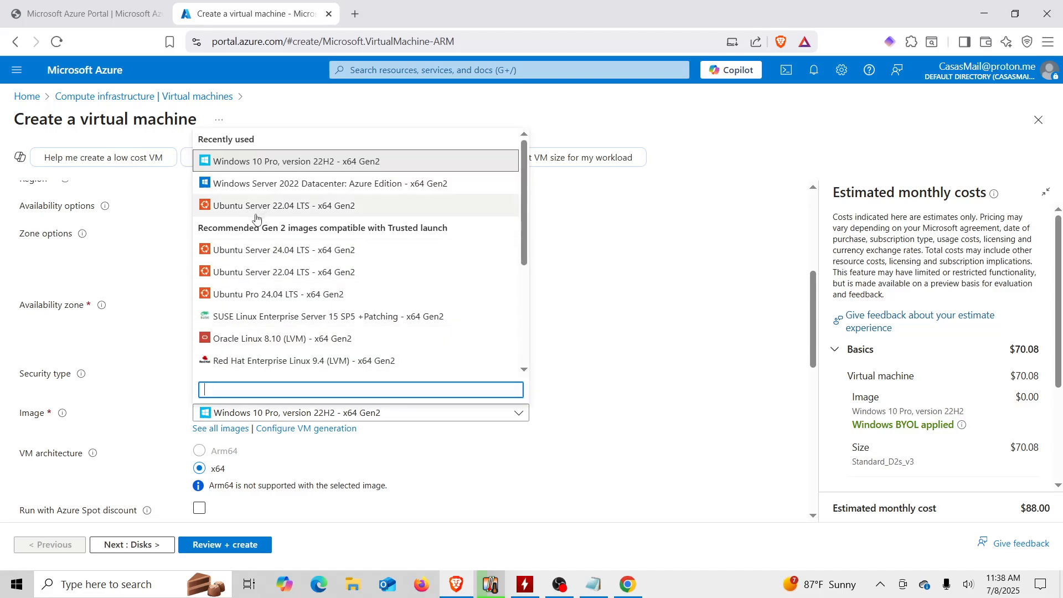
left_click(275, 206)
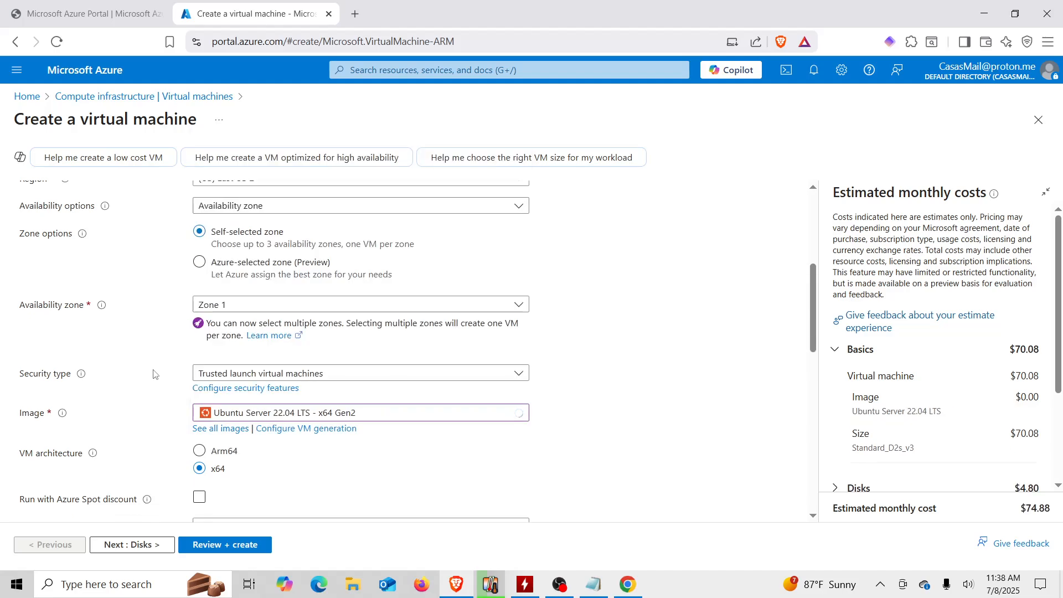
- Keep the Standard_D2s_v3 size and set the administrator account's authentication type to Password
scroll(153, 374, "down", 3)
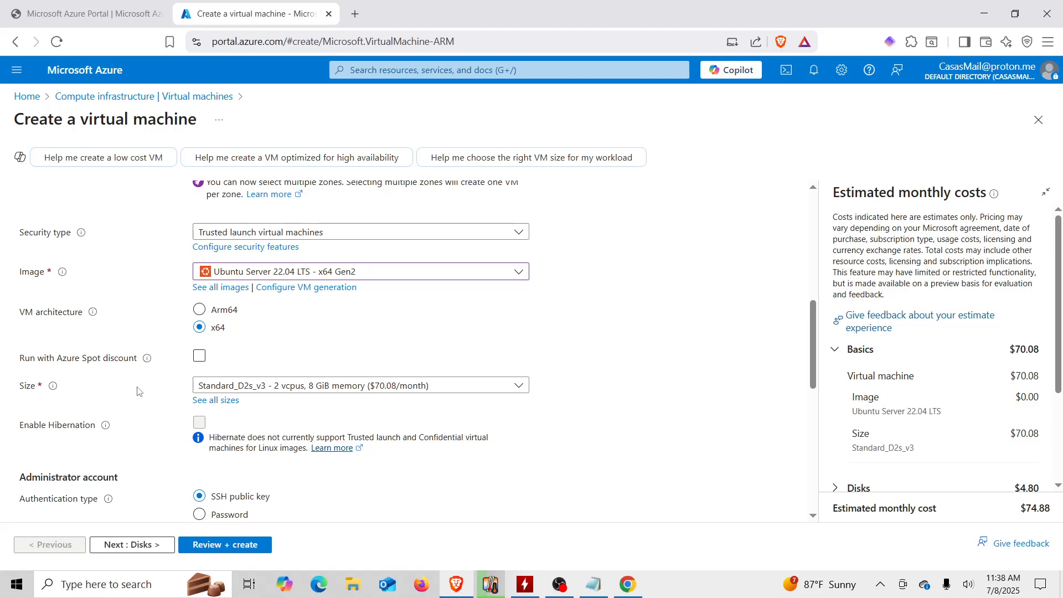
scroll(138, 391, "down", 2)
scroll(138, 391, "down", 1)
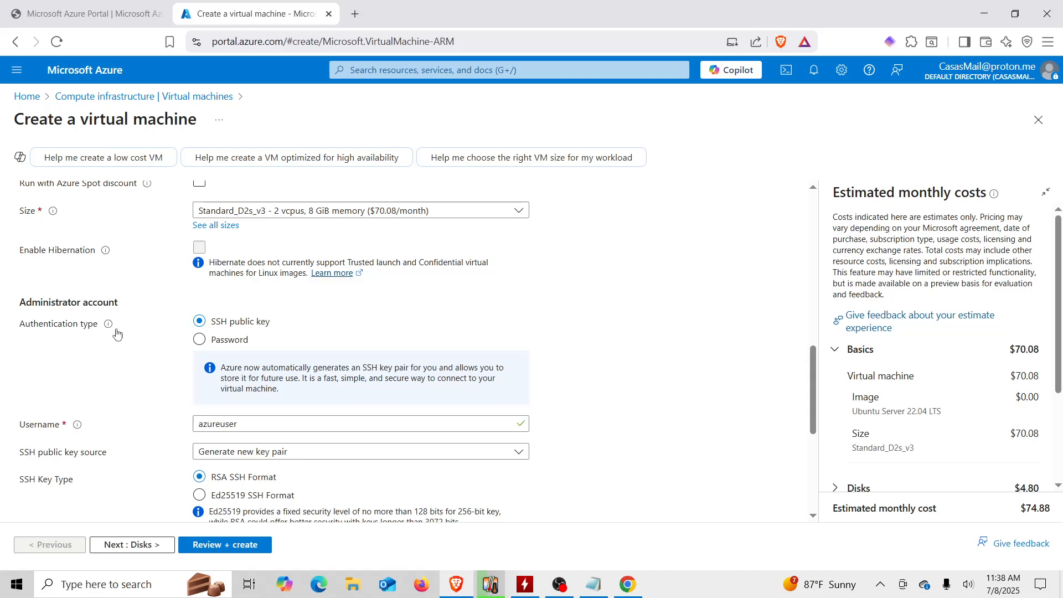
left_click(199, 340)
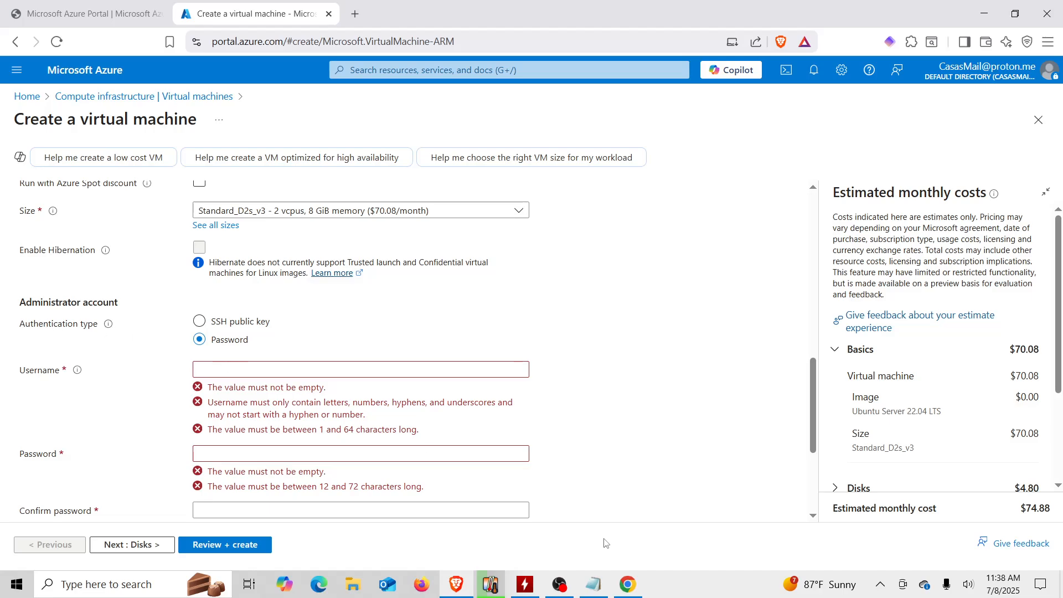
- Copy the Linux-VM username from the Credentials file in Notepad and enter Nxuser as the administrator username
left_click(600, 589)
left_click(598, 301)
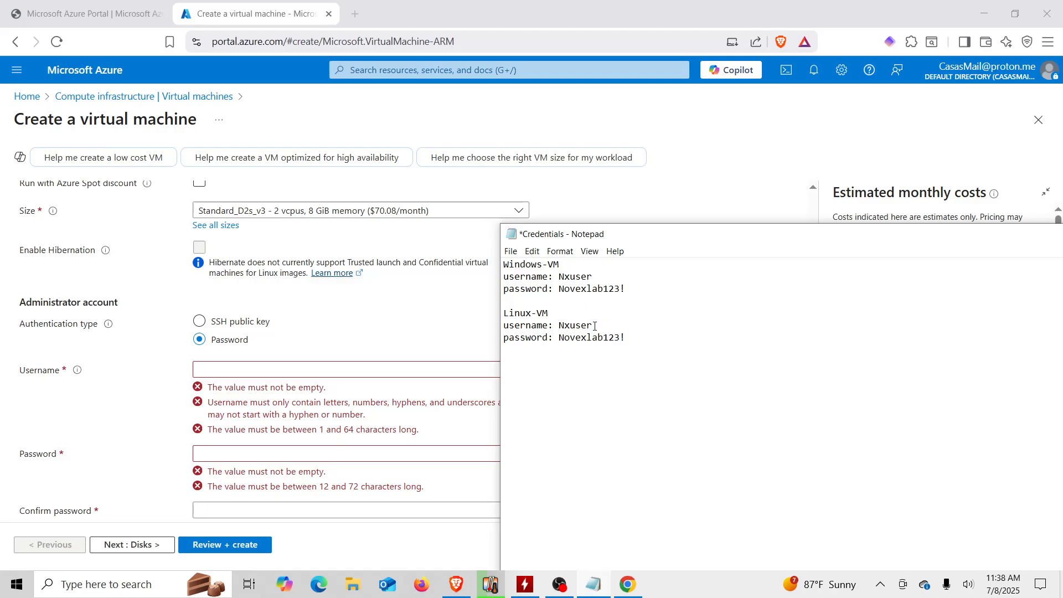
left_click_drag(595, 326, 558, 328)
key("ctrl+c")
left_click(315, 369)
key("ctrl+v")
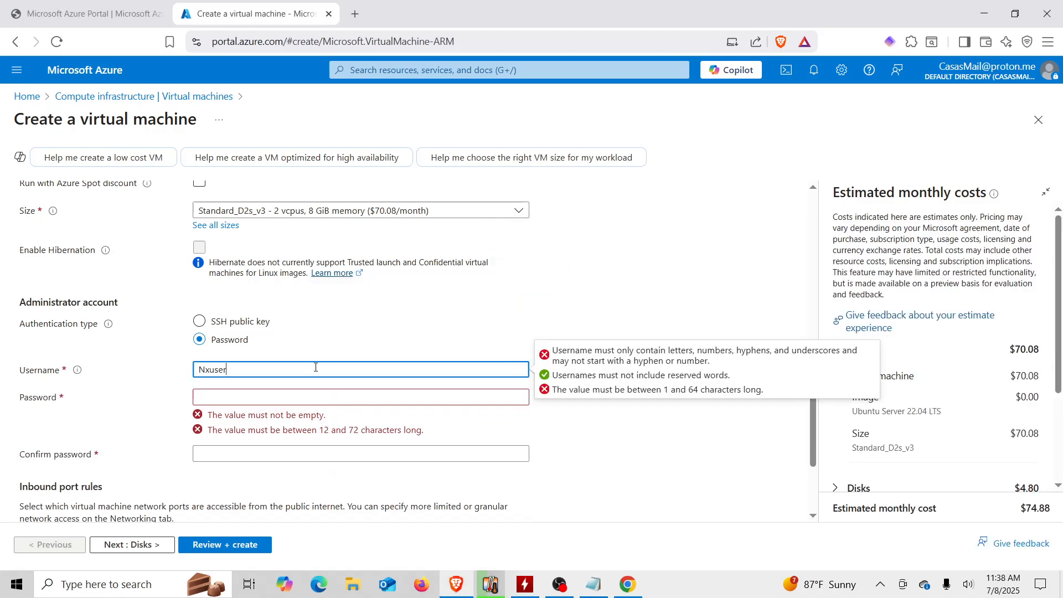
- Copy the Linux-VM password from the Credentials file in Notepad and enter it as linux-vm's administrator password and its confirmation
left_click(594, 584)
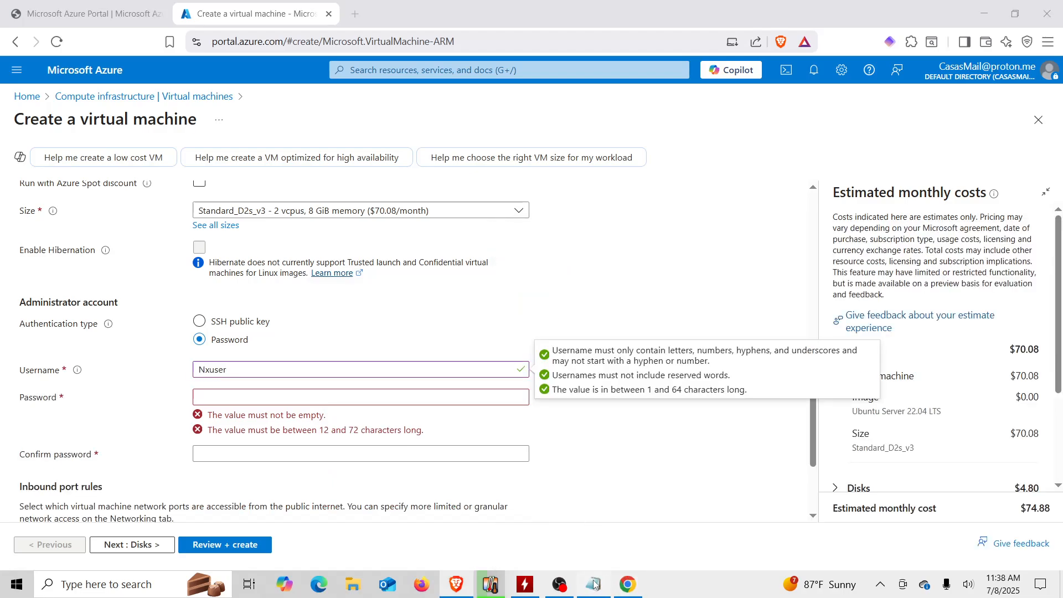
left_click(625, 337)
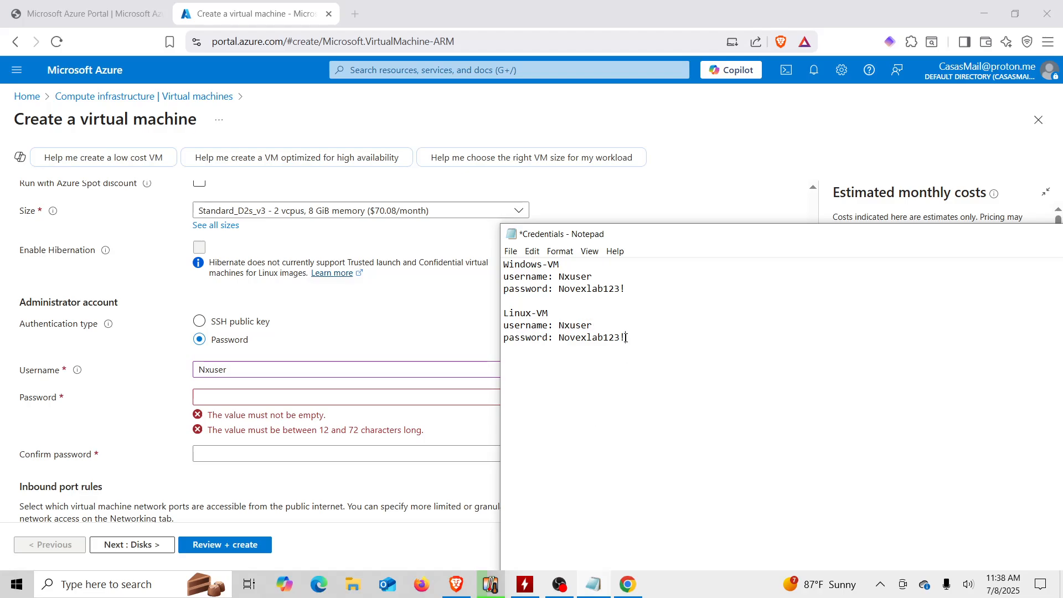
left_click_drag(625, 338, 561, 339)
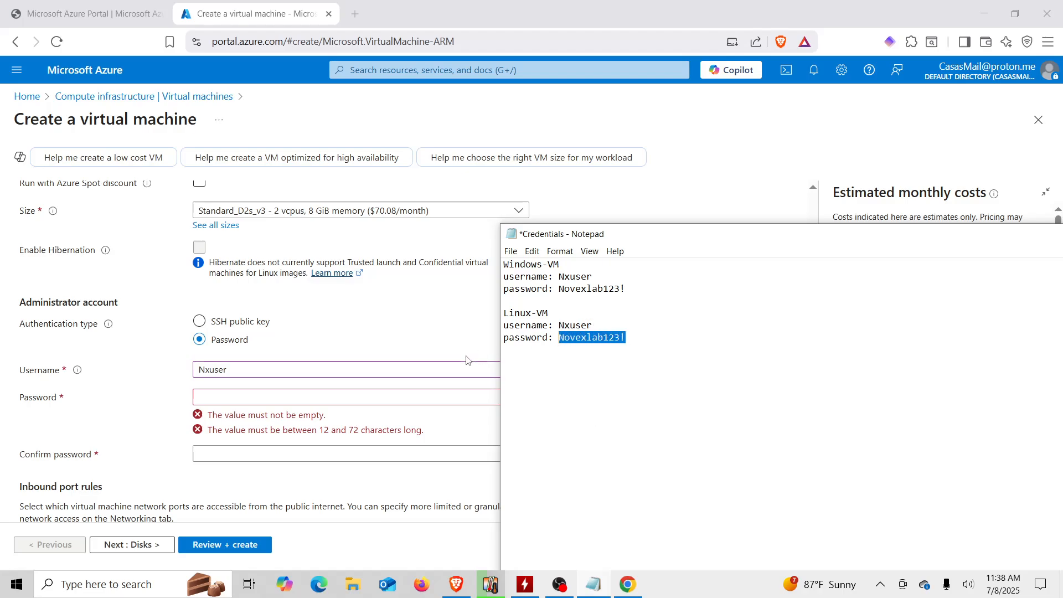
left_click(386, 399)
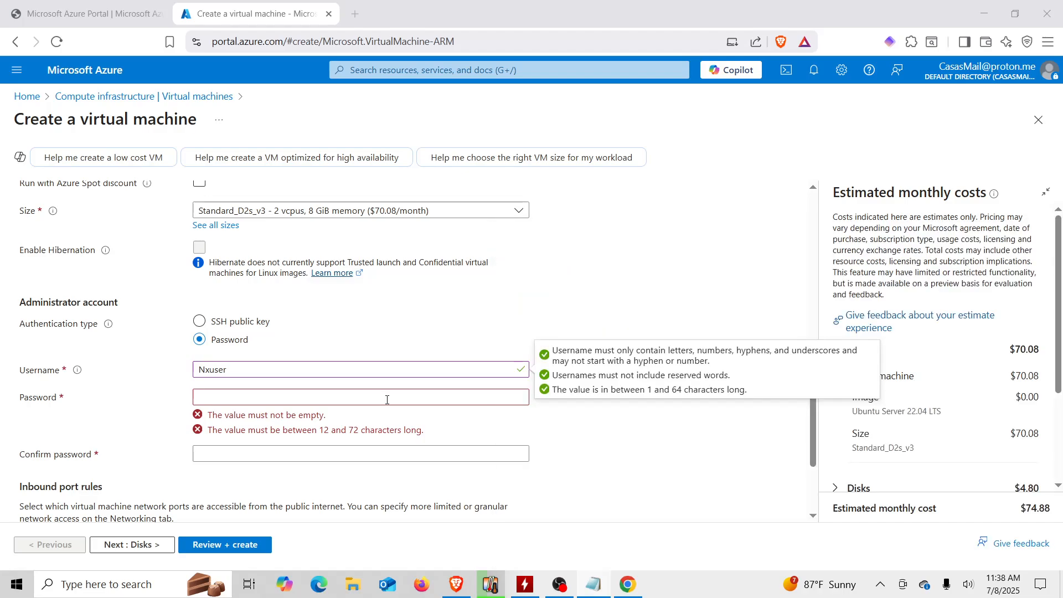
key("ctrl+v")
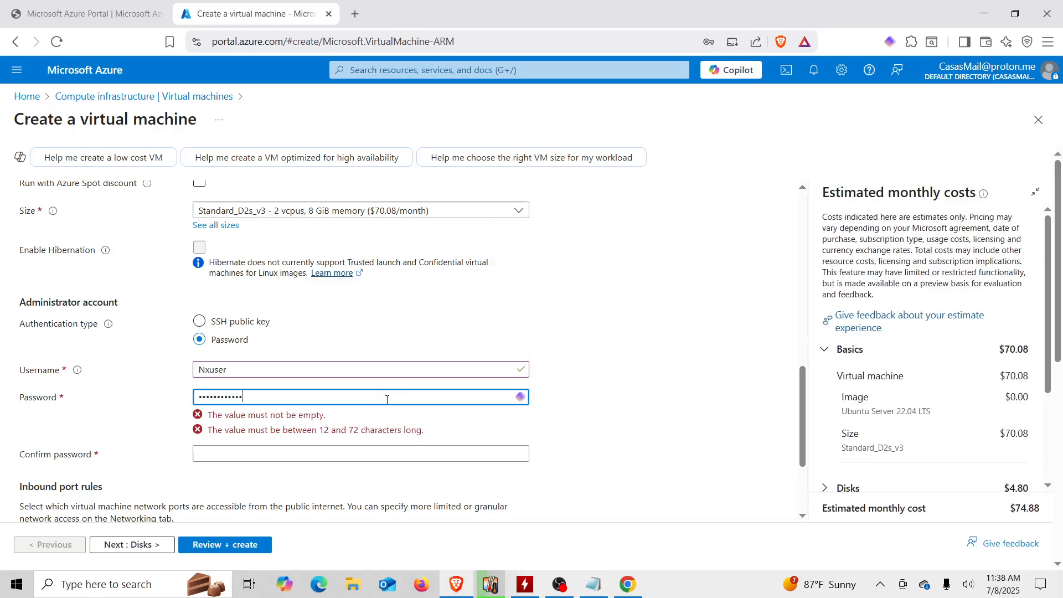
left_click(348, 429)
key("ctrl+v")
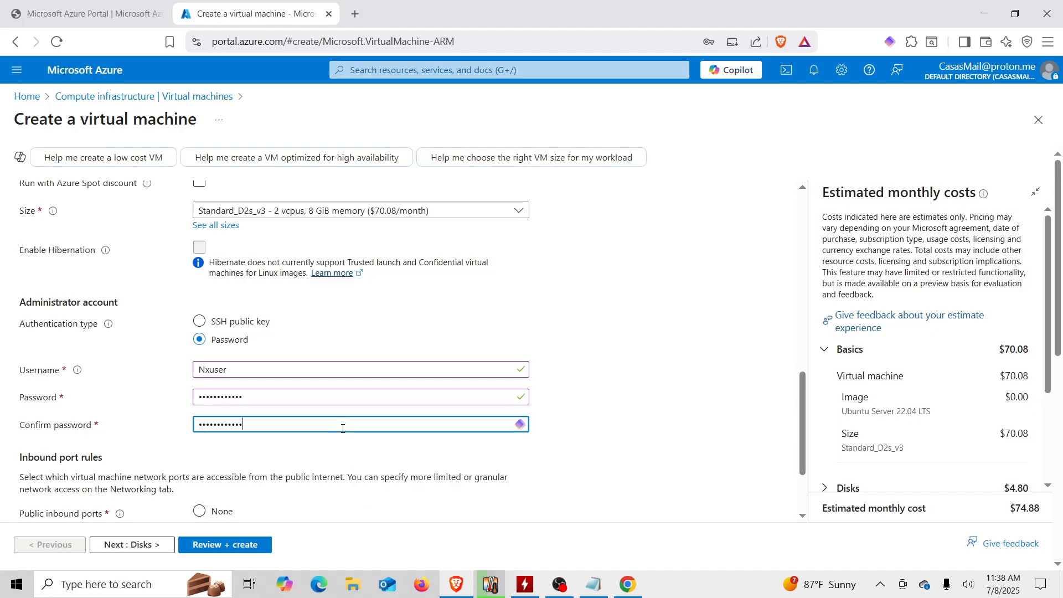
left_click(158, 432)
- Keep the inbound port and disk settings at their defaults, continue to networking and check the available virtual networks for linux-vm
scroll(158, 432, "down", 2)
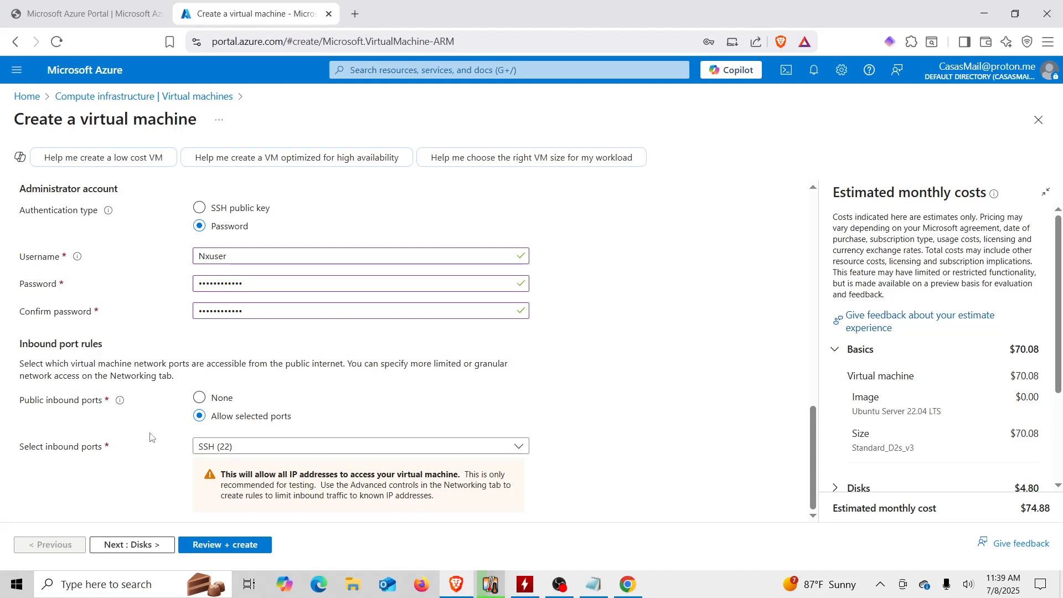
left_click(150, 546)
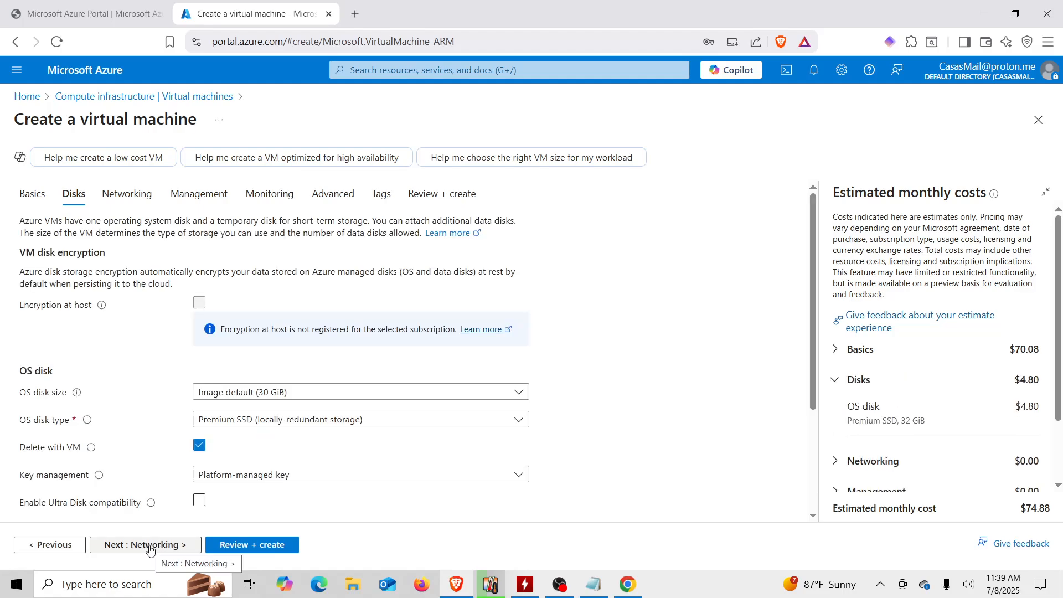
left_click(150, 546)
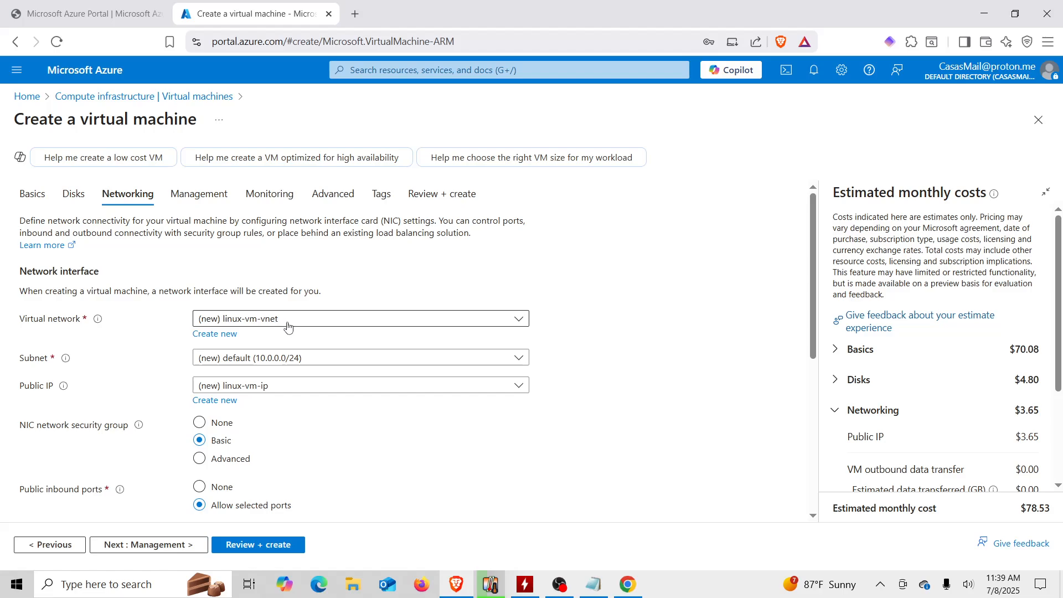
left_click(325, 323)
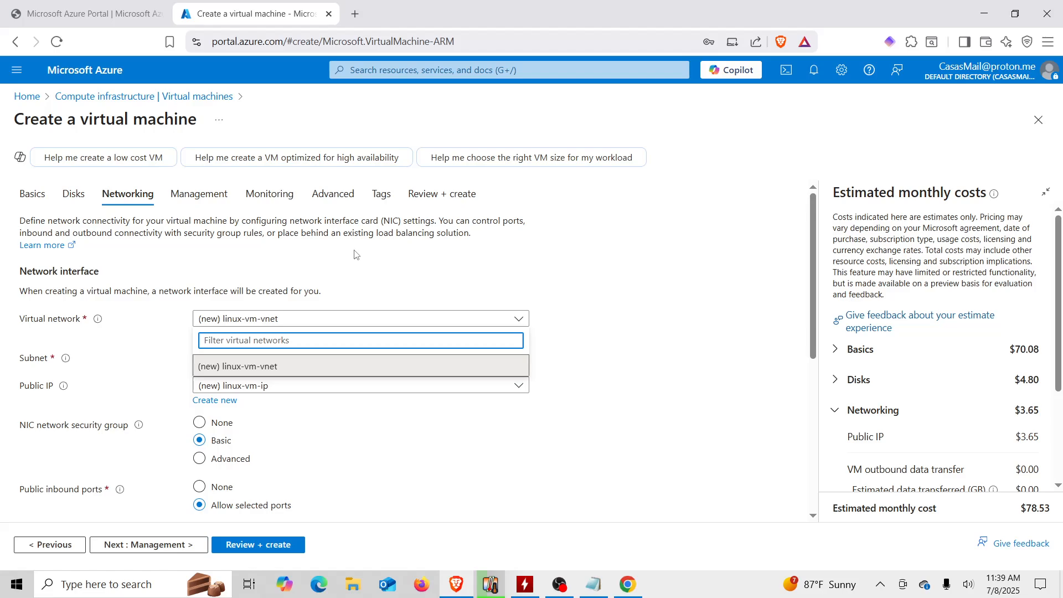
left_click(165, 337)
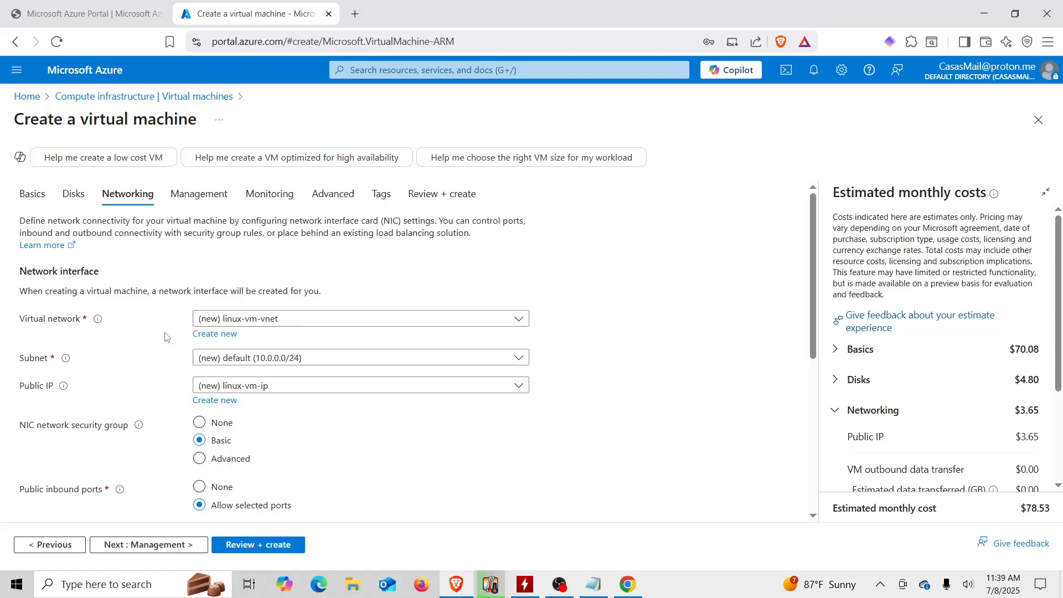
left_click(419, 324)
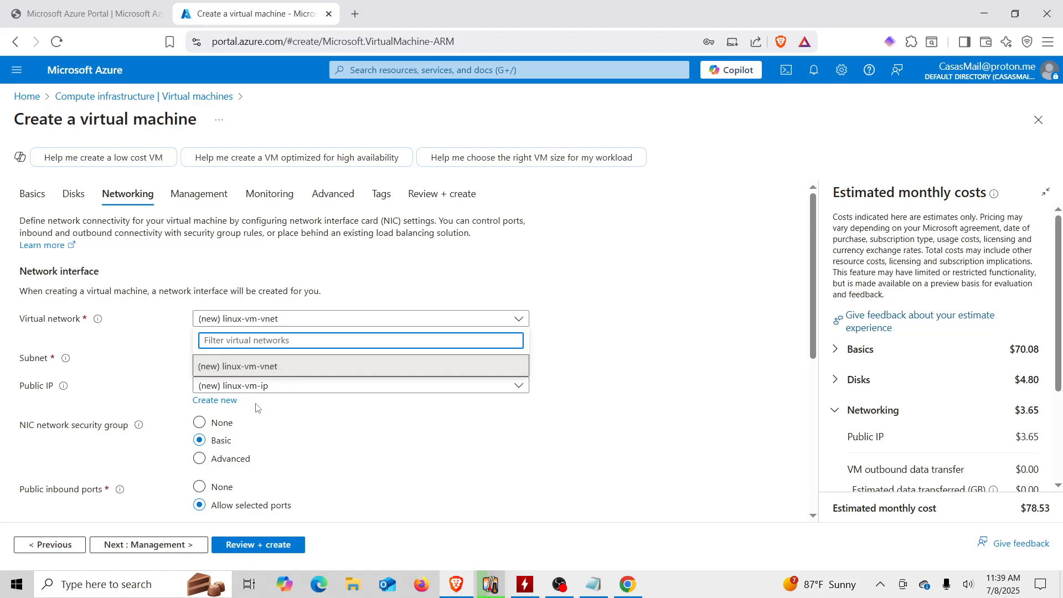
left_click(165, 340)
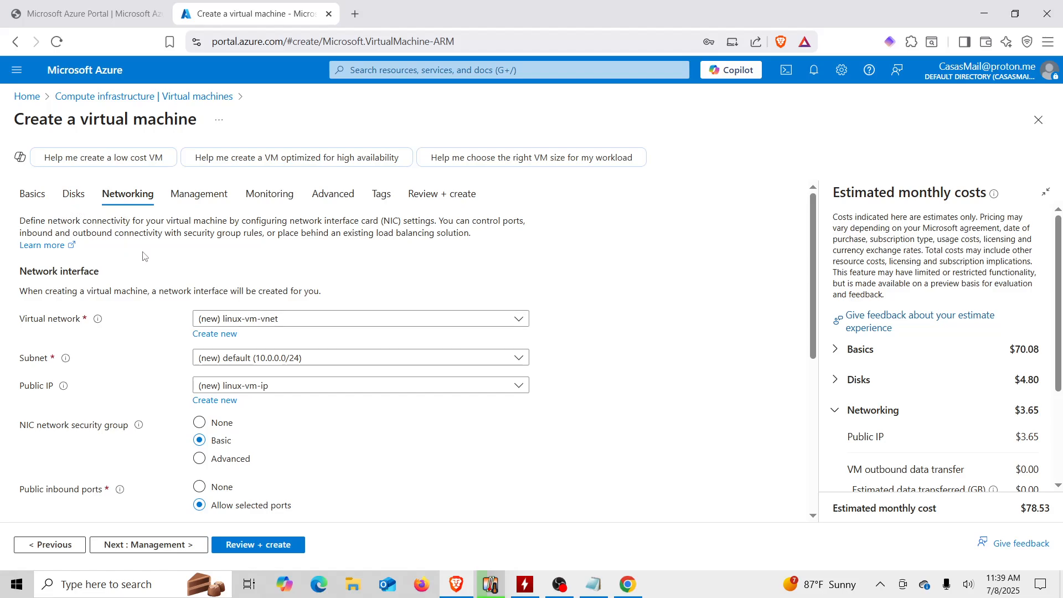
- Revisit the basic and disk settings of linux-vm and recheck the virtual network choices
left_click(33, 197)
left_click(68, 230)
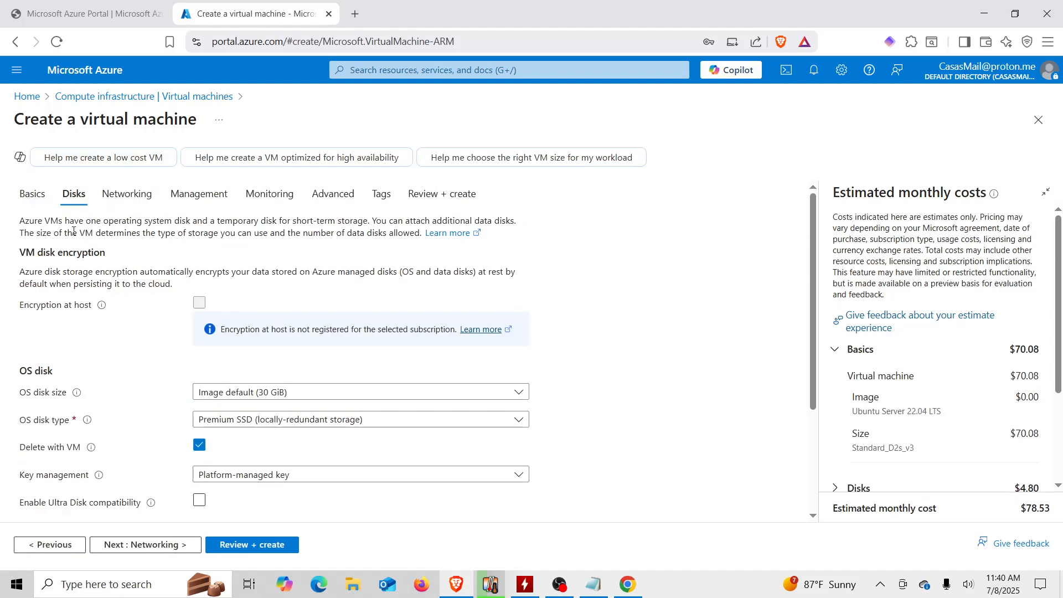
left_click(124, 199)
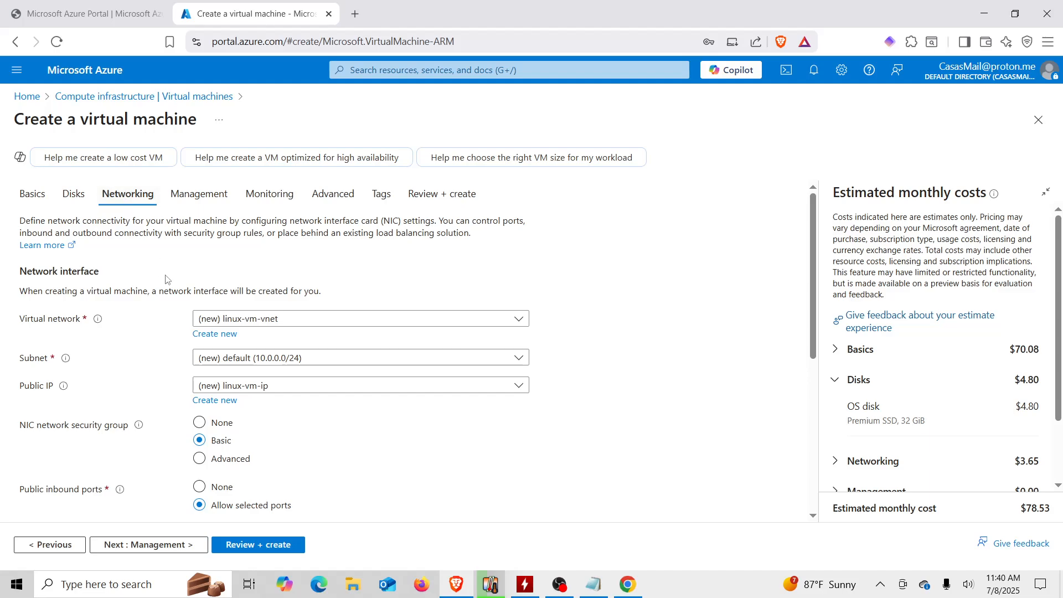
left_click(216, 325)
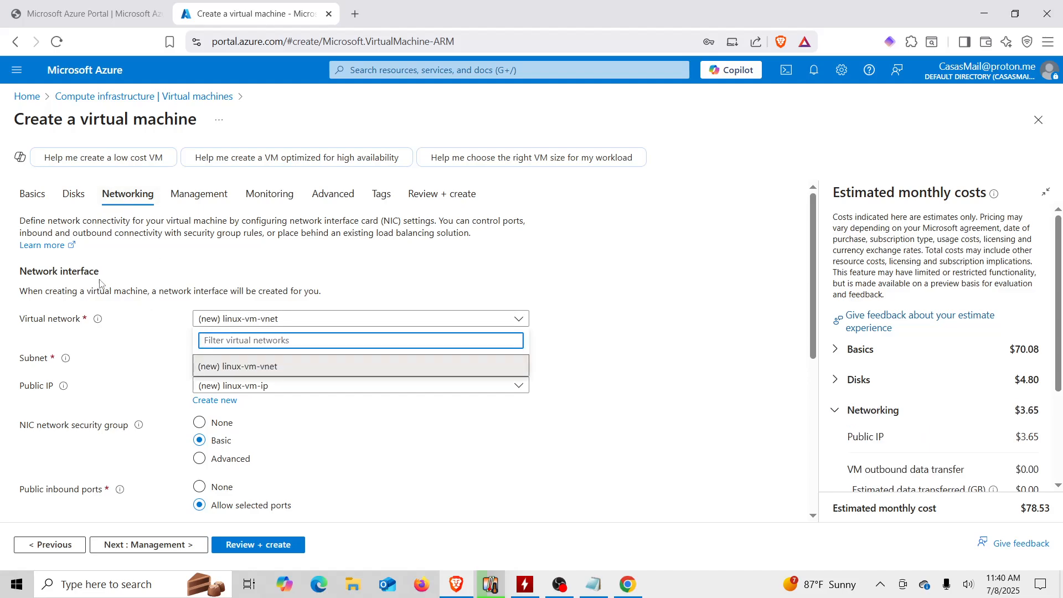
left_click(73, 195)
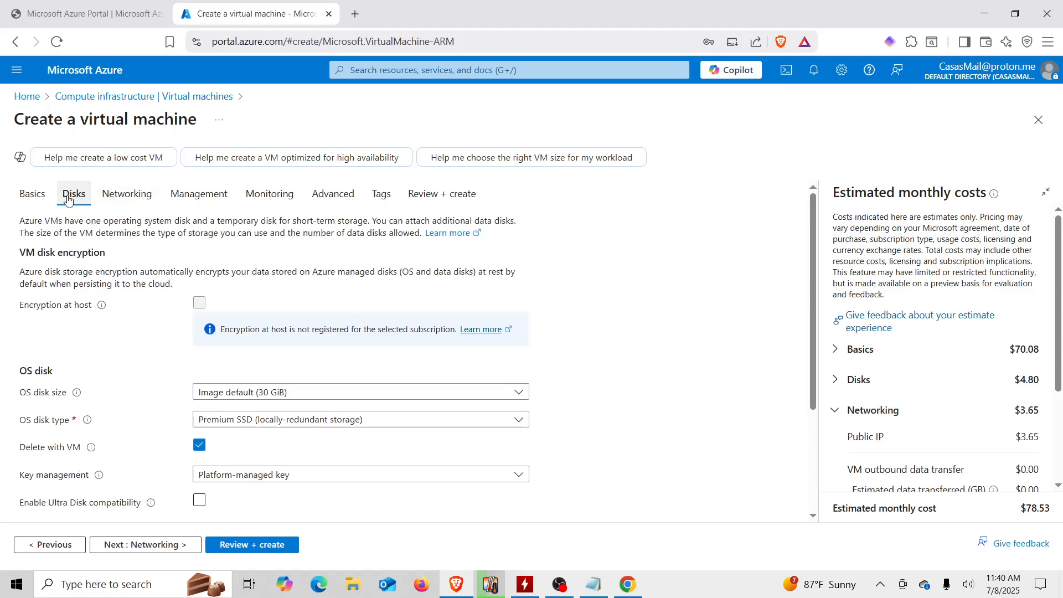
left_click(26, 200)
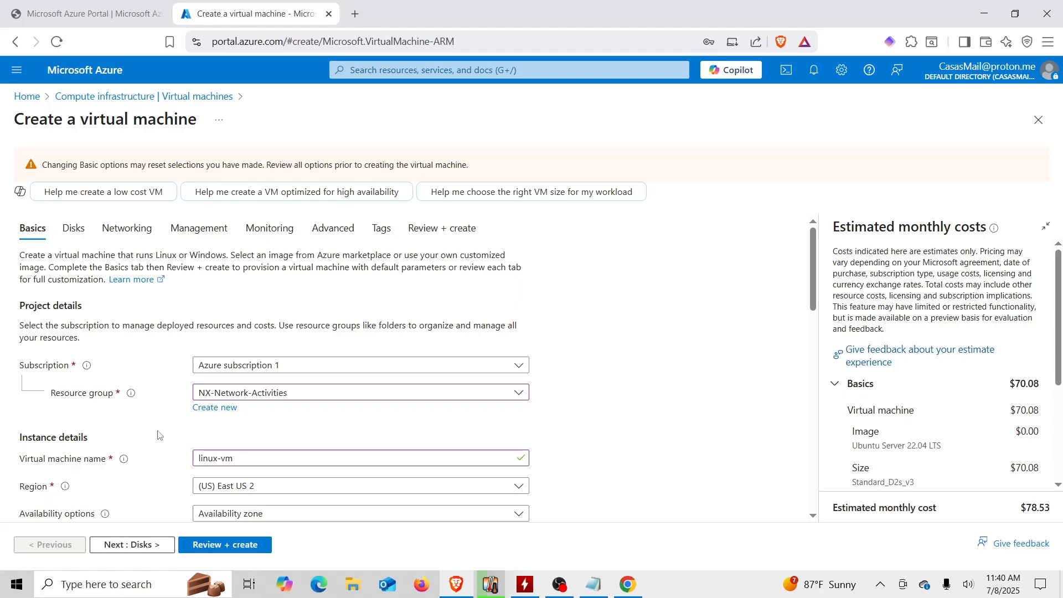
- Reload the virtual machine creation form, discarding its entries, and dismiss the offer to save the login
key("F5")
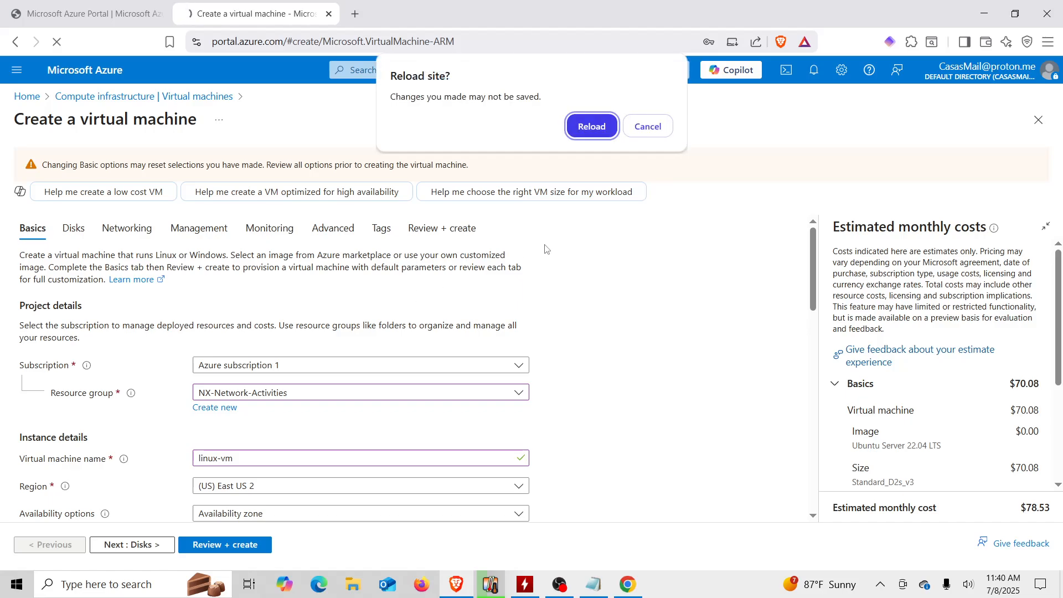
left_click(581, 127)
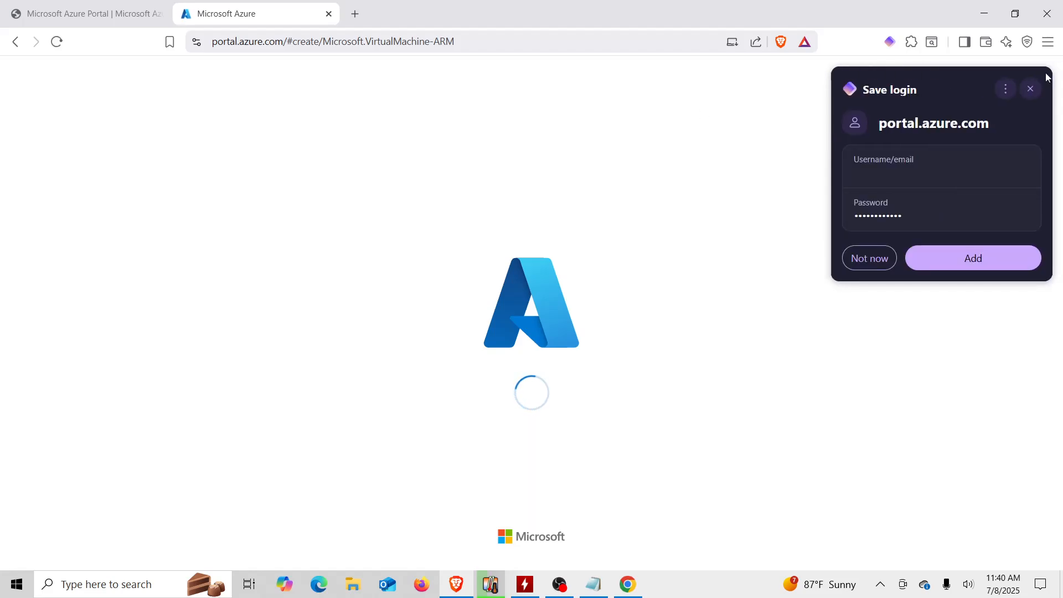
left_click(1036, 92)
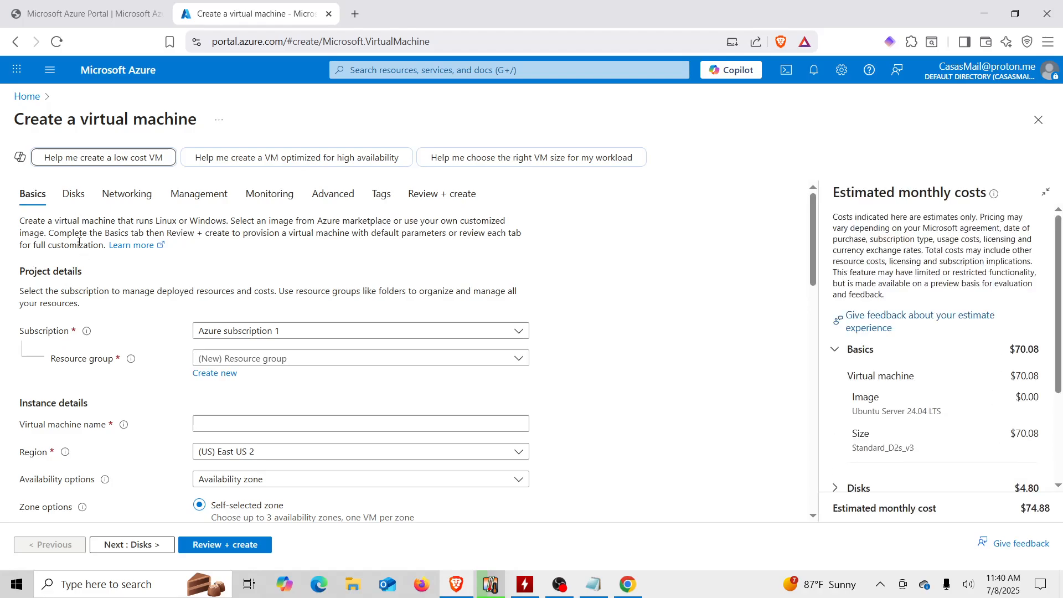
- Check which existing virtual networks are available in the reloaded form's networking settings
scroll(166, 332, "down", 1)
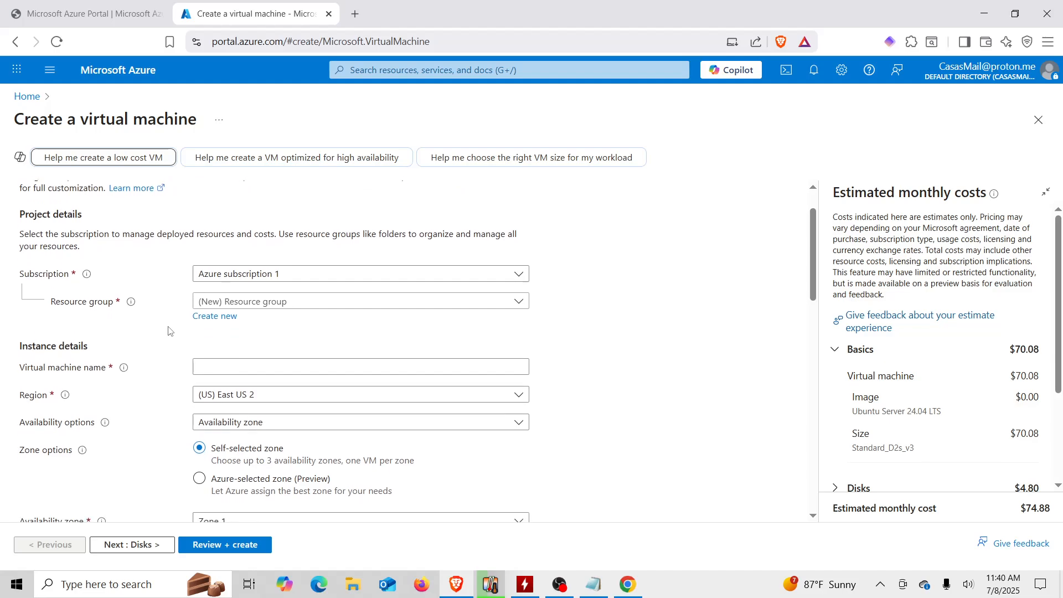
scroll(169, 330, "up", 1)
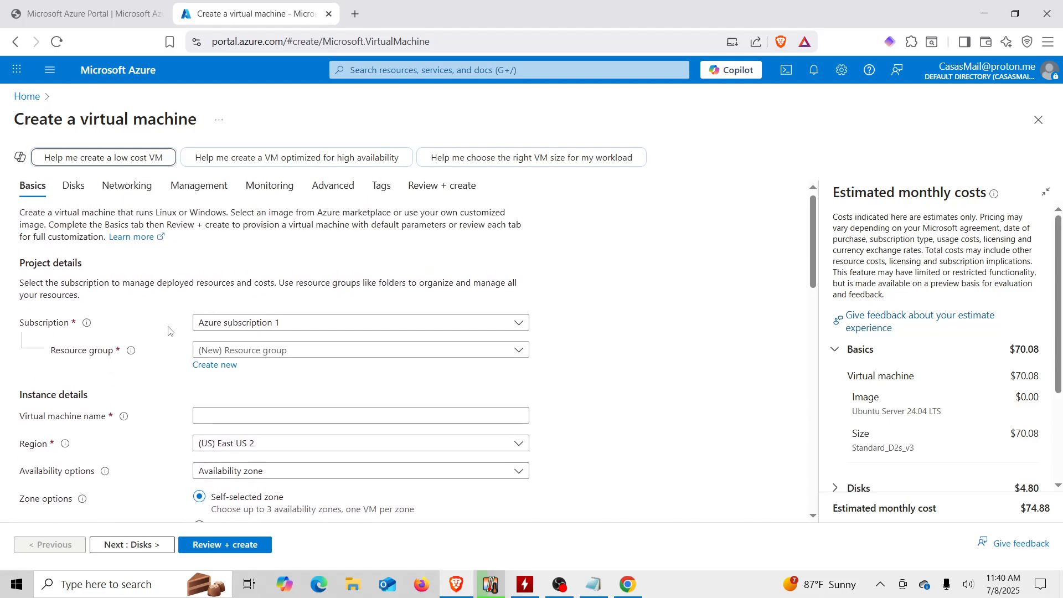
left_click(111, 187)
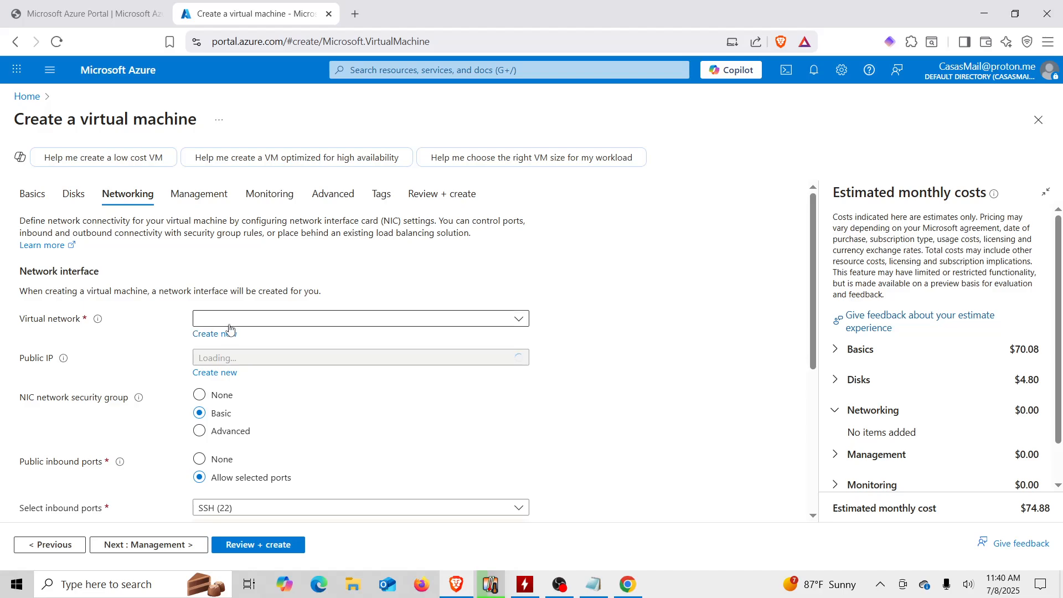
left_click(249, 324)
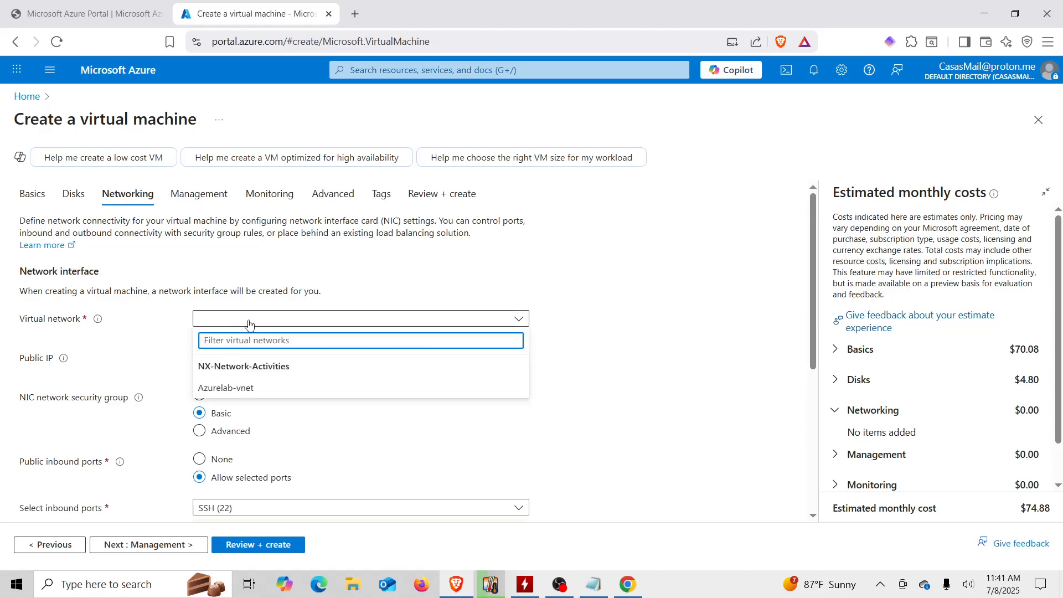
left_click(249, 324)
left_click(249, 325)
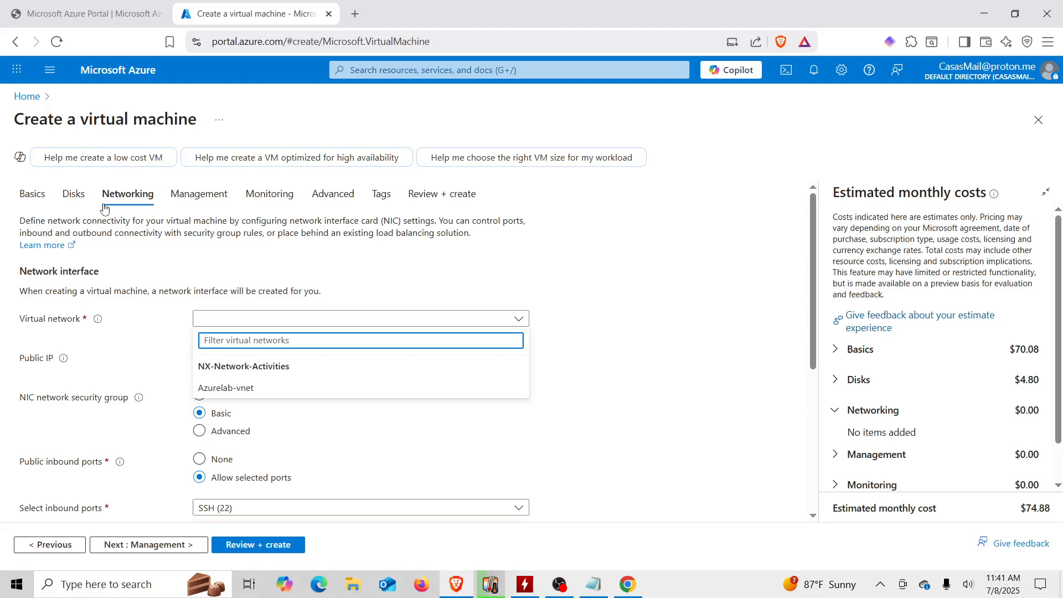
- Return to the basic settings, assign the virtual machine to the NX-Network-Activities resource group and name it linux-vm
left_click(33, 194)
left_click(33, 195)
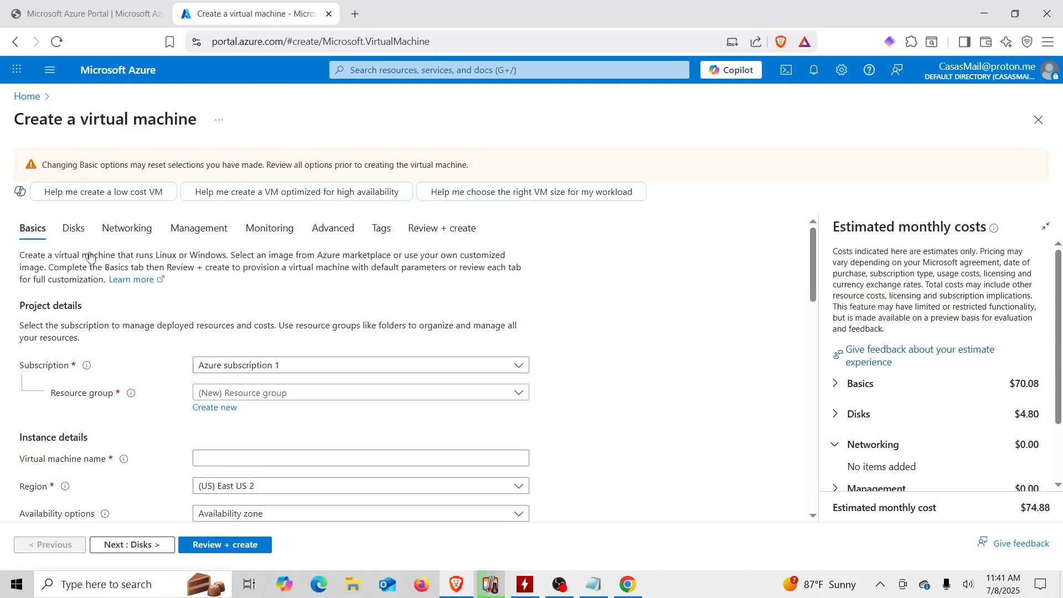
scroll(145, 341, "down", 1)
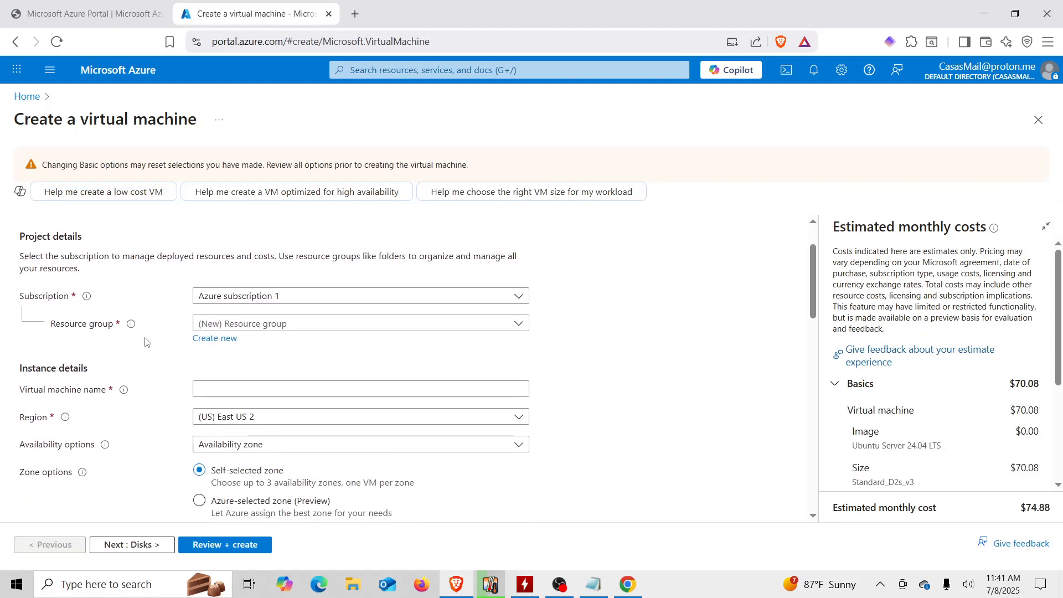
left_click(239, 325)
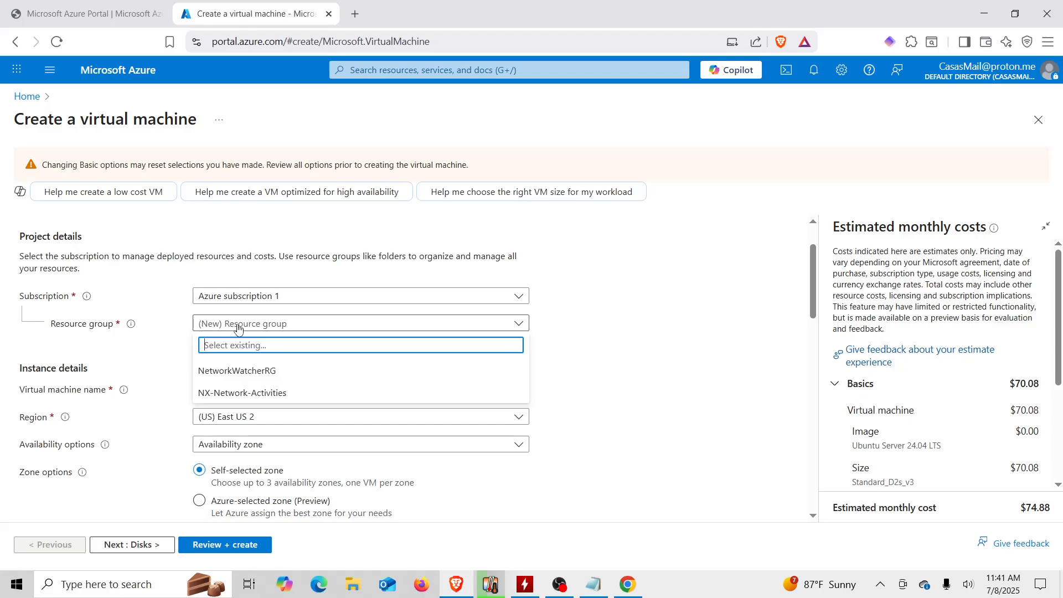
left_click(240, 393)
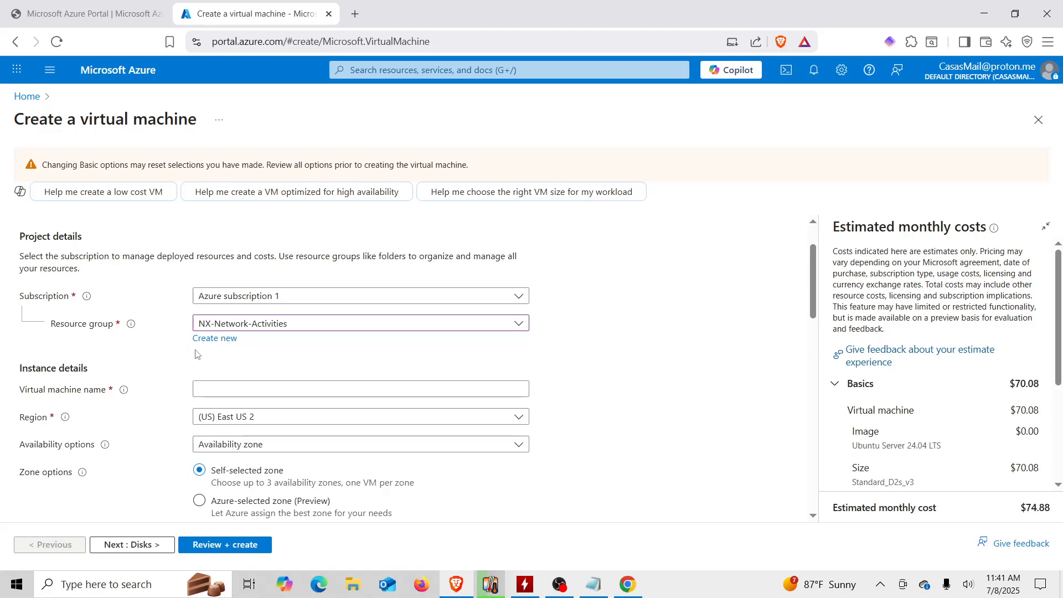
scroll(163, 394, "down", 1)
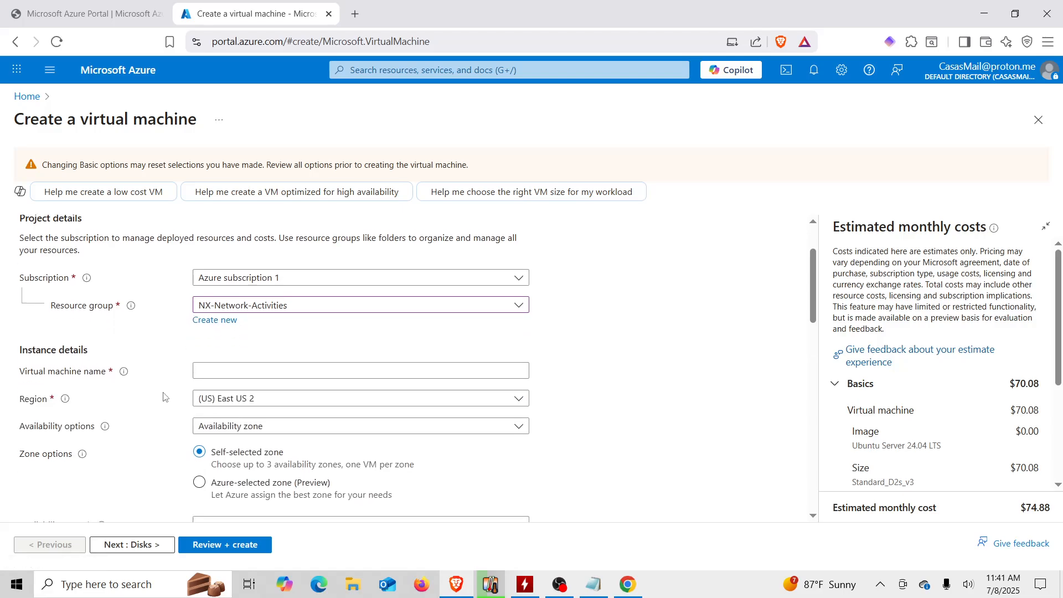
left_click(232, 316)
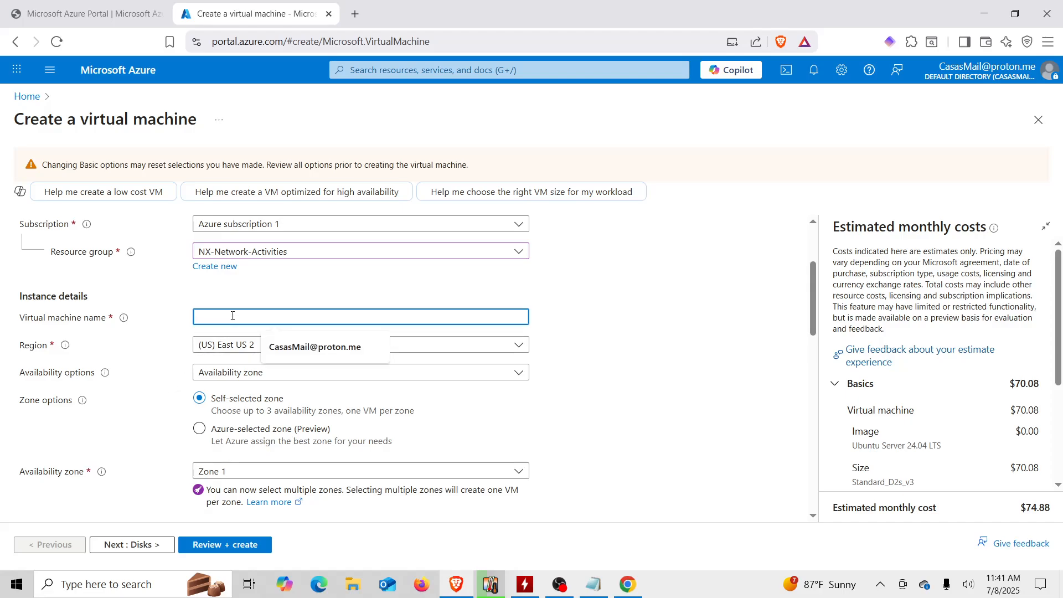
type("linux")
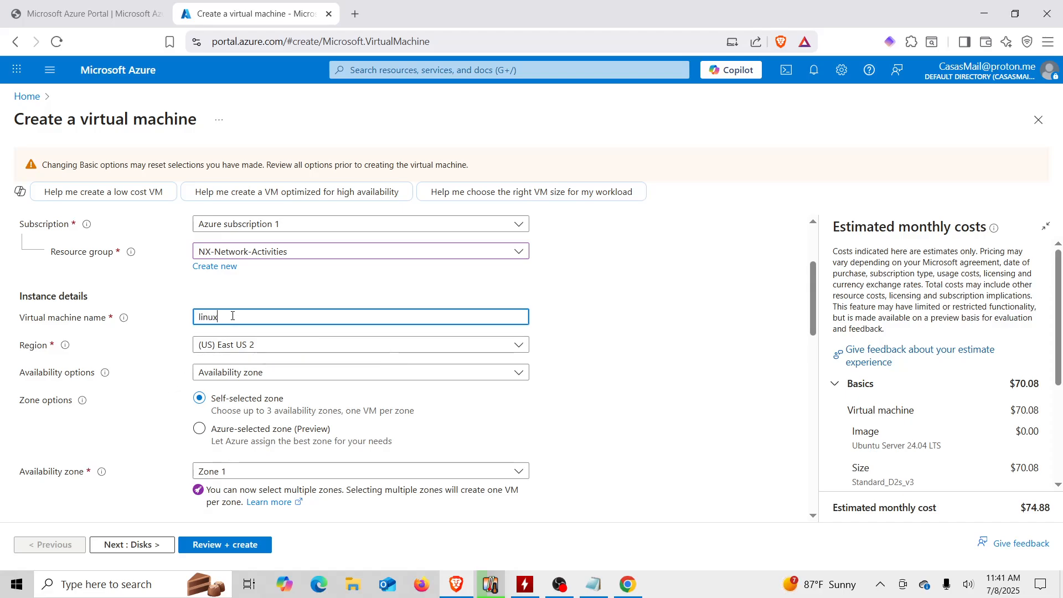
type("-vm")
- Set linux-vm's image to Ubuntu Server 22.04 LTS - x64 Gen2
scroll(245, 359, "down", 4)
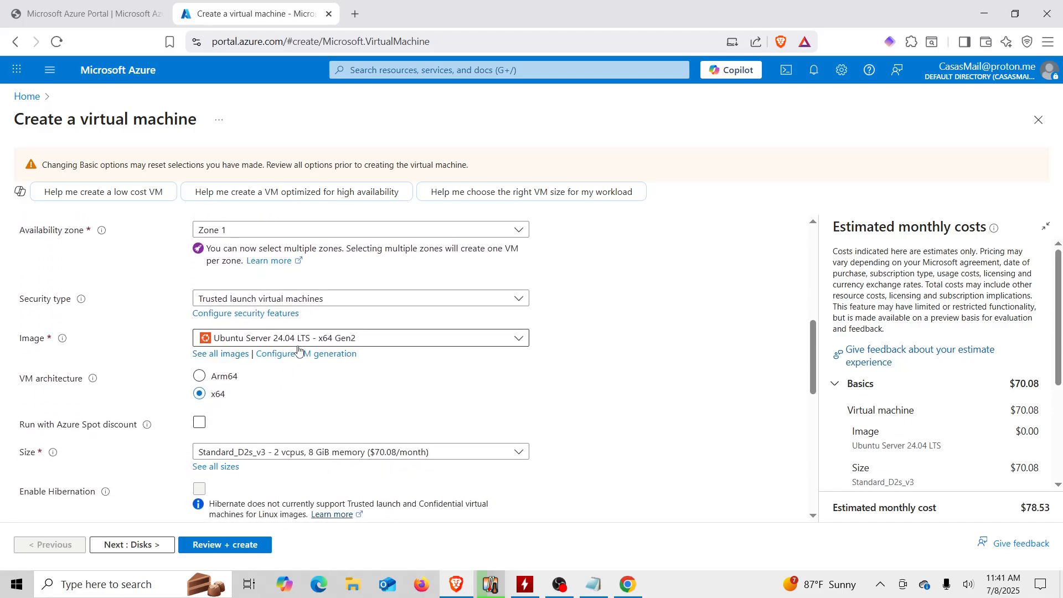
left_click(270, 339)
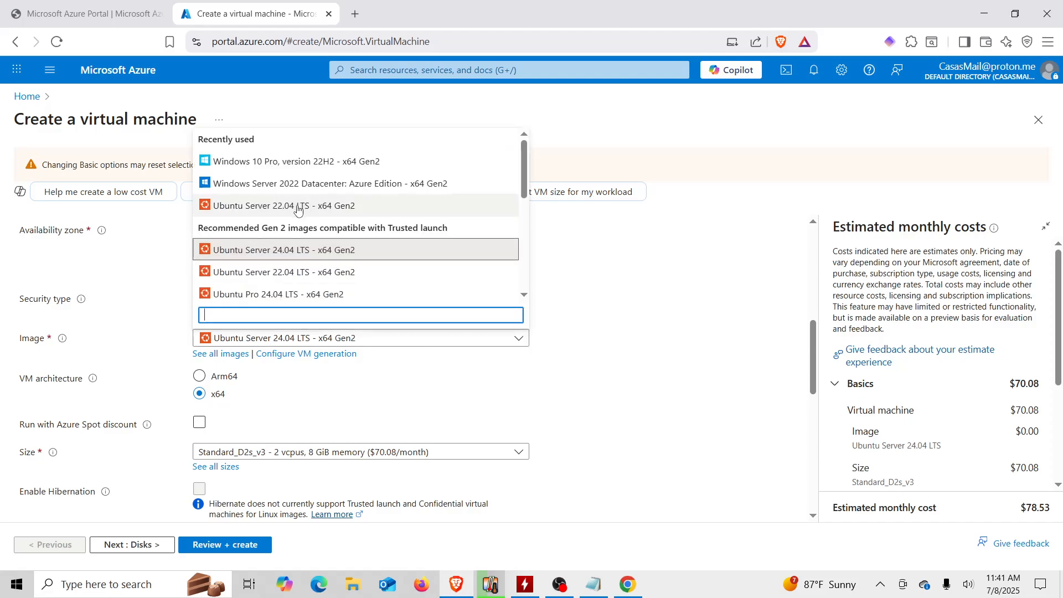
left_click(281, 210)
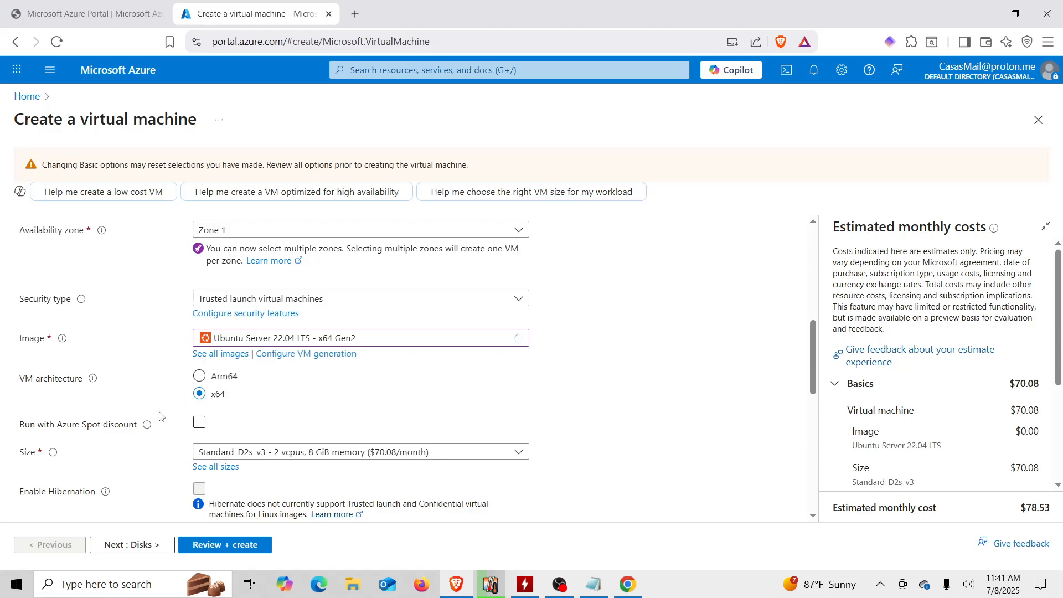
- Switch the administrator account to password authentication and set its username to Nxuser
scroll(160, 415, "down", 1)
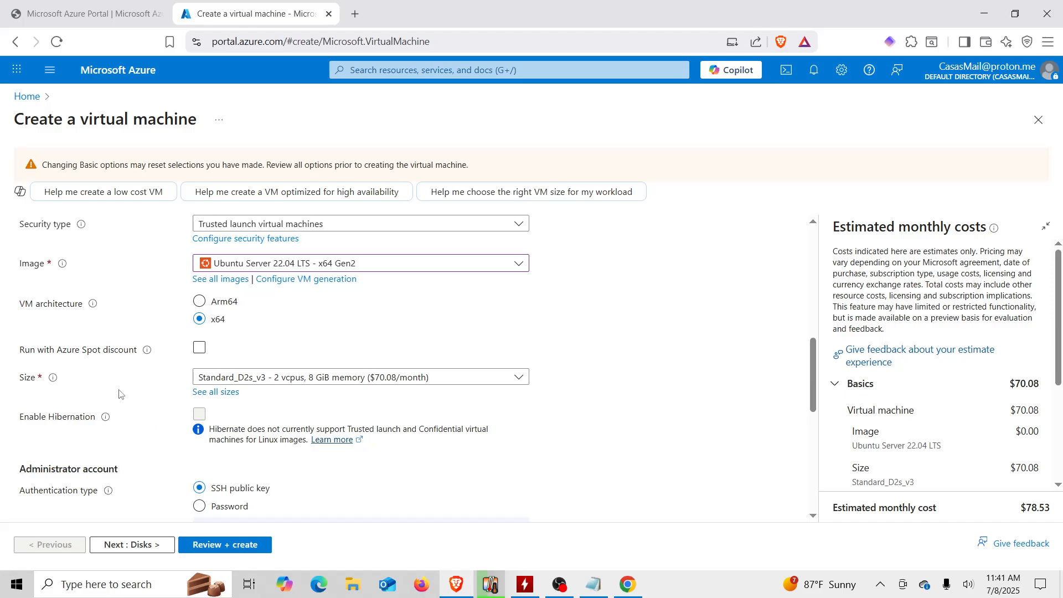
scroll(120, 394, "down", 1)
scroll(120, 394, "down", 2)
scroll(120, 393, "down", 1)
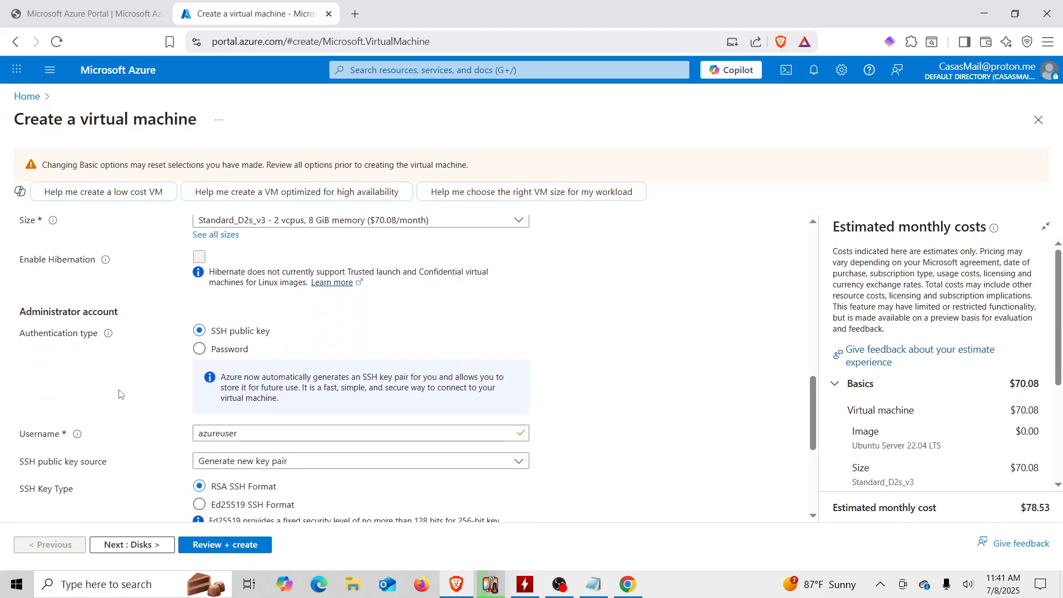
left_click(199, 349)
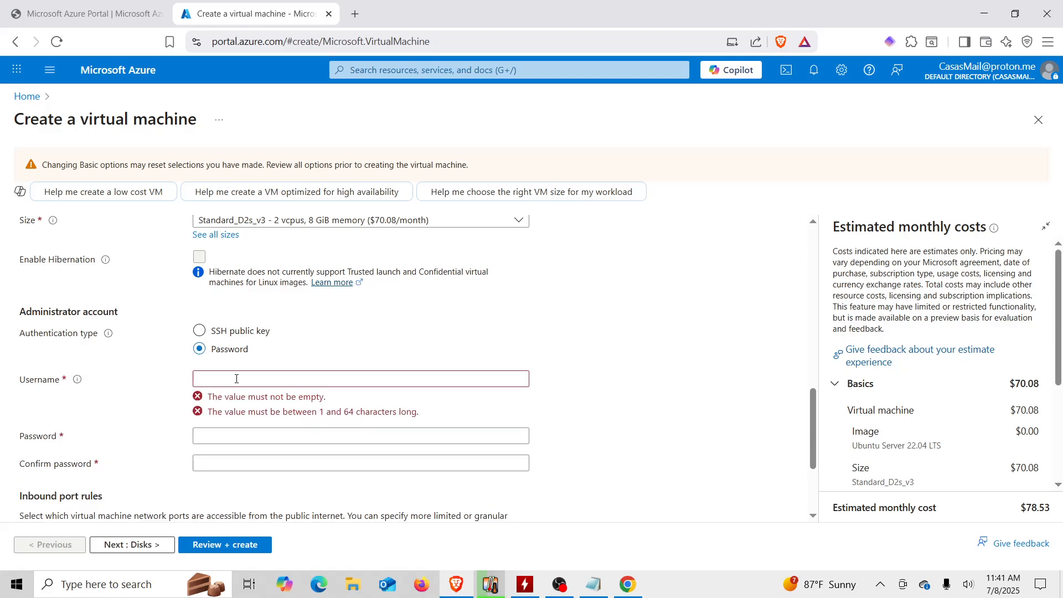
left_click(235, 379)
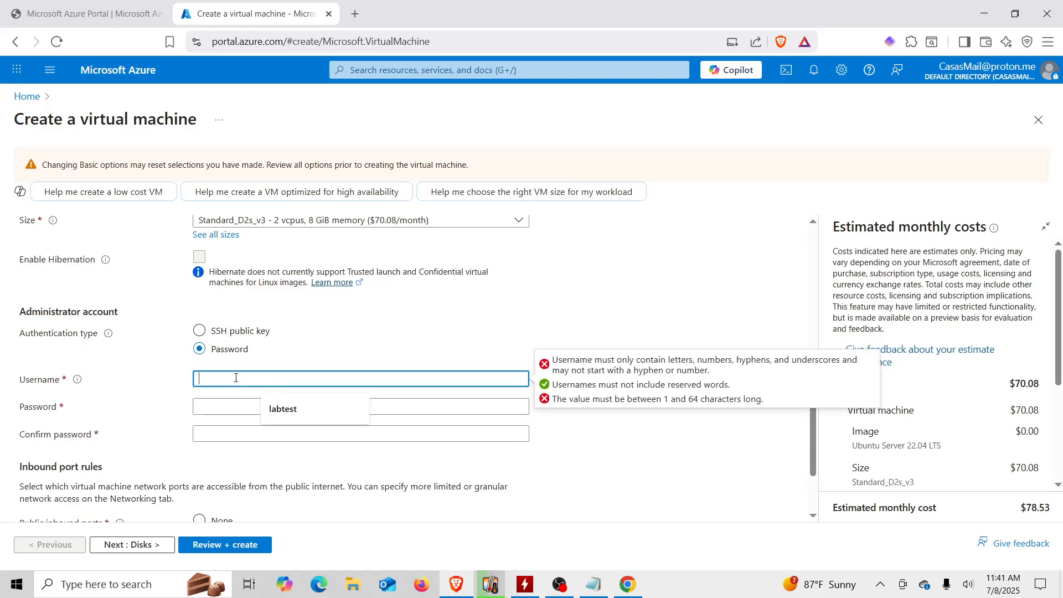
type("Nxuser")
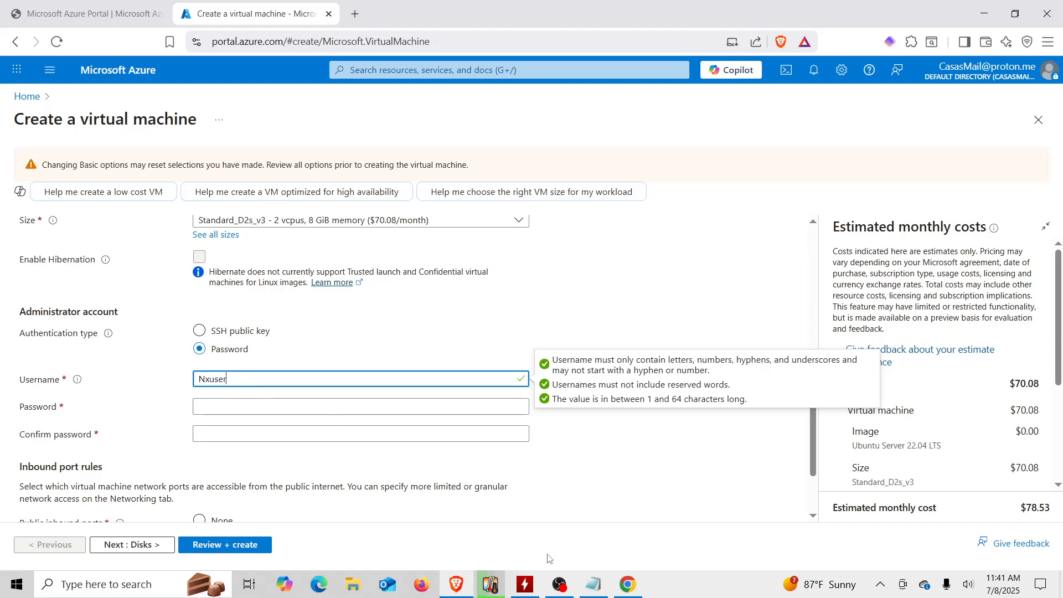
- Copy the Linux-VM password from the Credentials file in Notepad and paste it into the form's password and confirm password fields
left_click(587, 583)
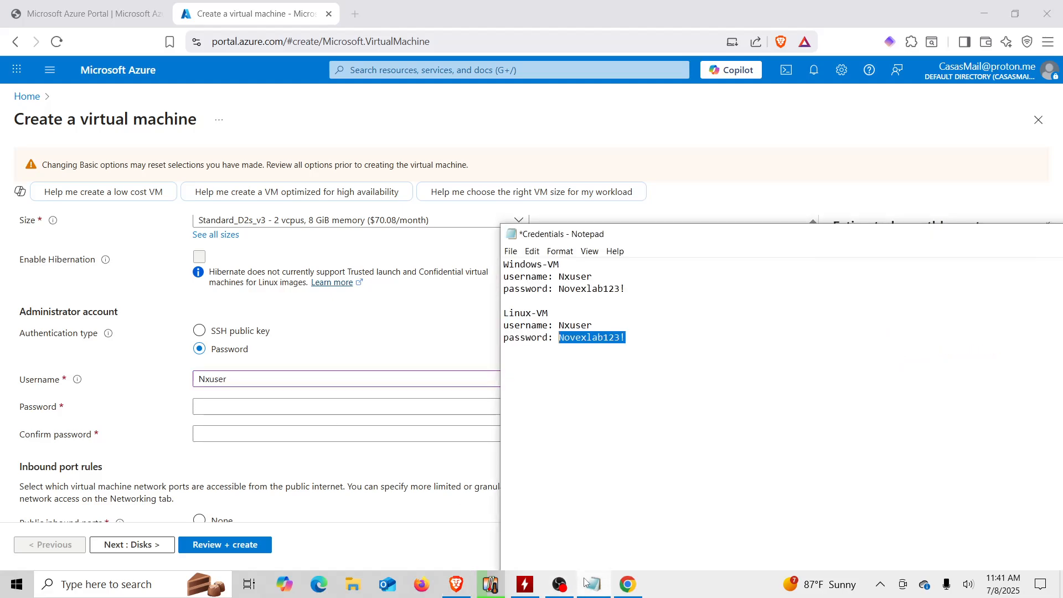
right_click(584, 340)
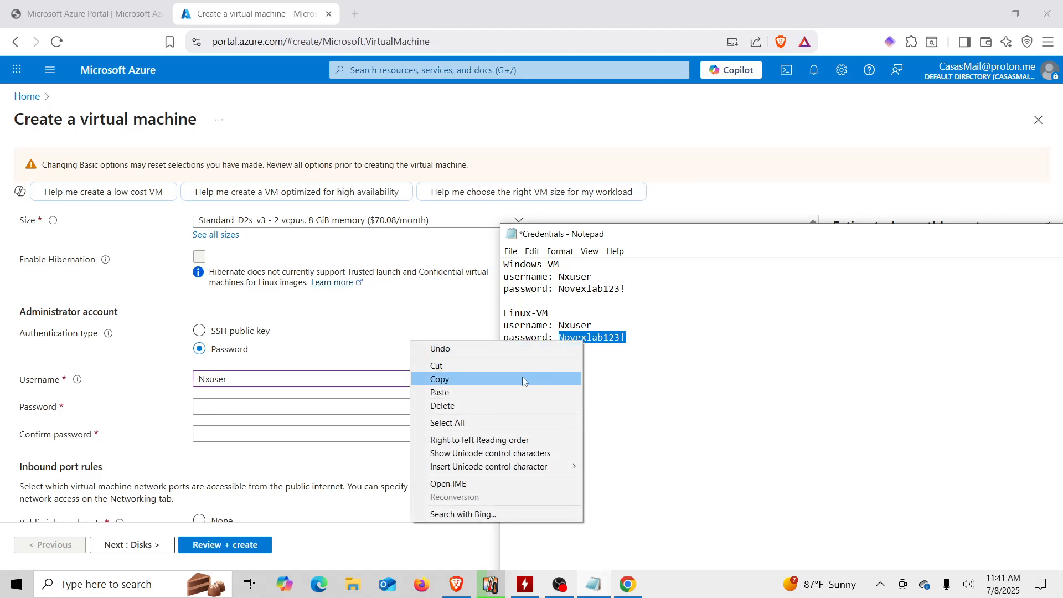
left_click(437, 378)
left_click(325, 407)
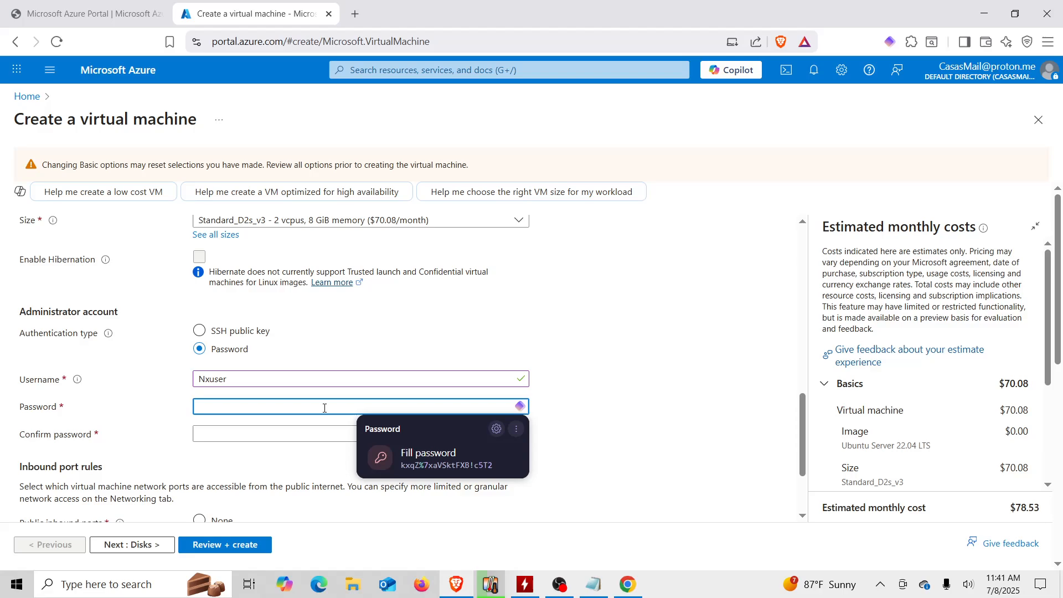
key("ctrl+v")
left_click(316, 434)
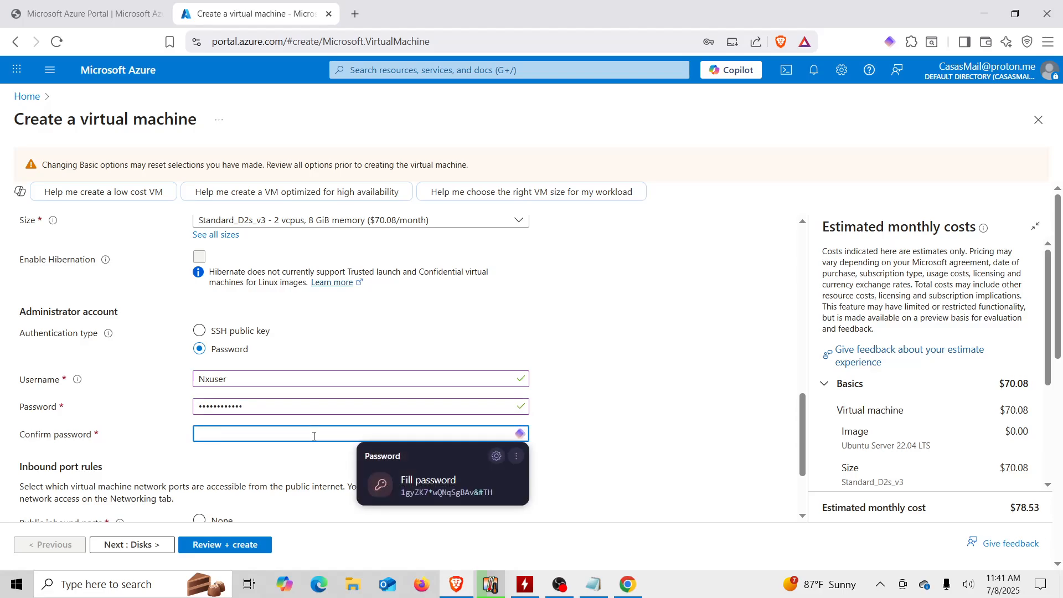
key("ctrl+v")
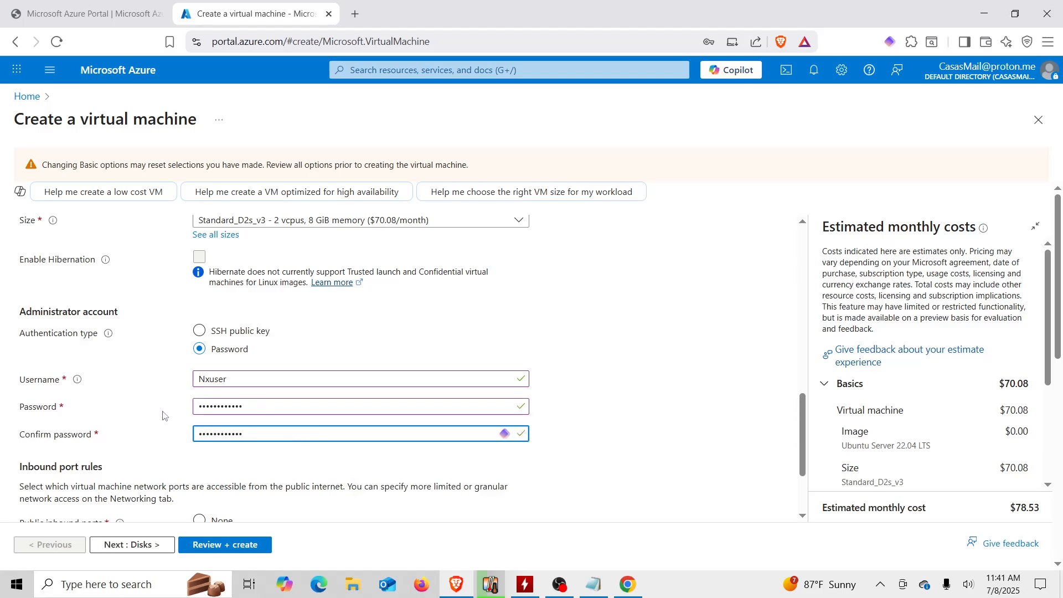
- Proceed past the disk settings to networking and select Azurelab-vnet as linux-vm's virtual network
scroll(164, 412, "down", 2)
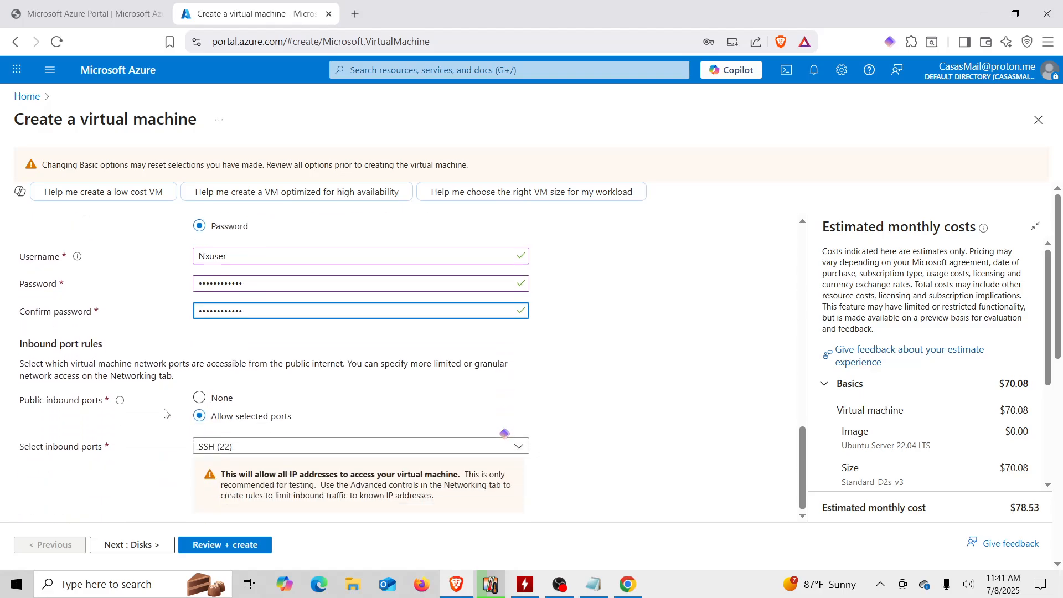
left_click(141, 545)
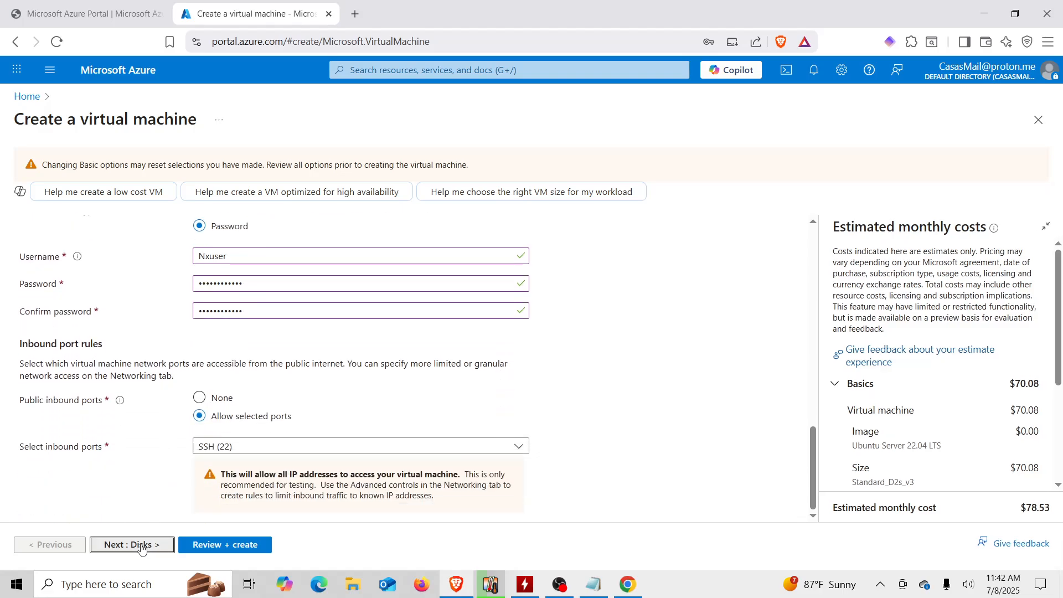
left_click(141, 545)
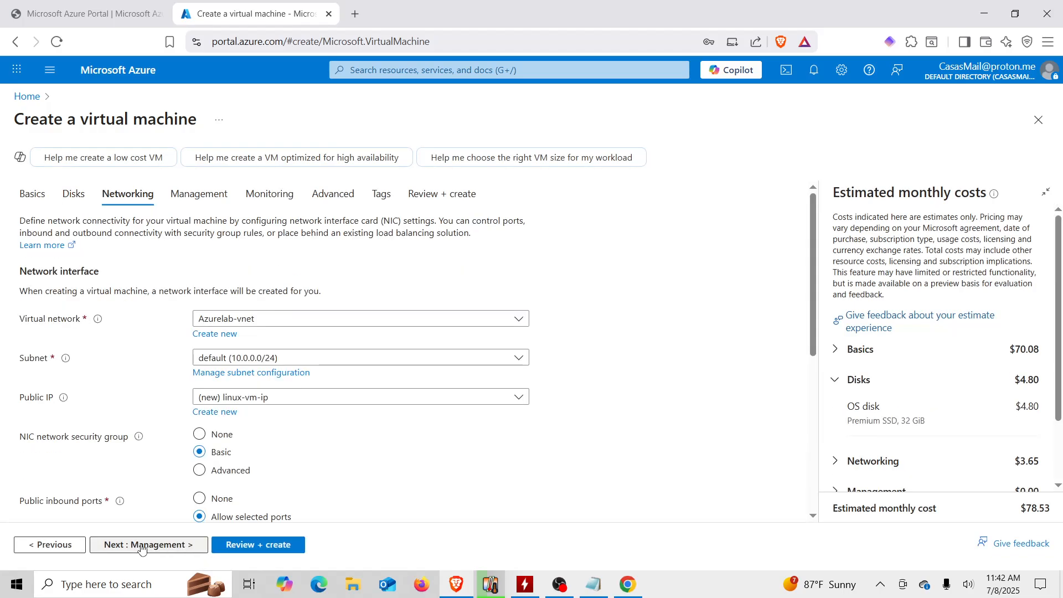
left_click(287, 321)
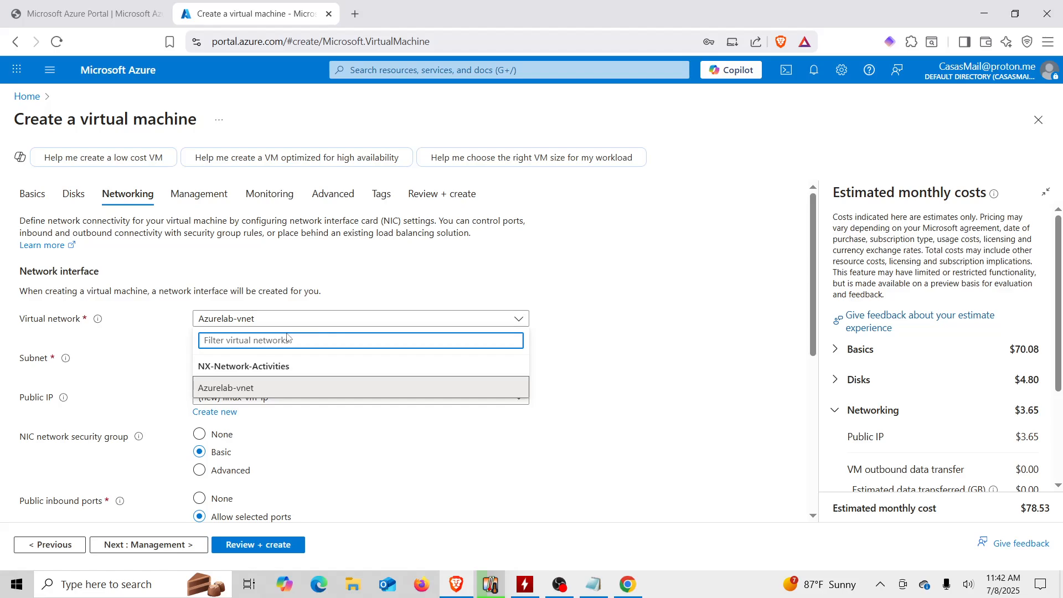
left_click(263, 393)
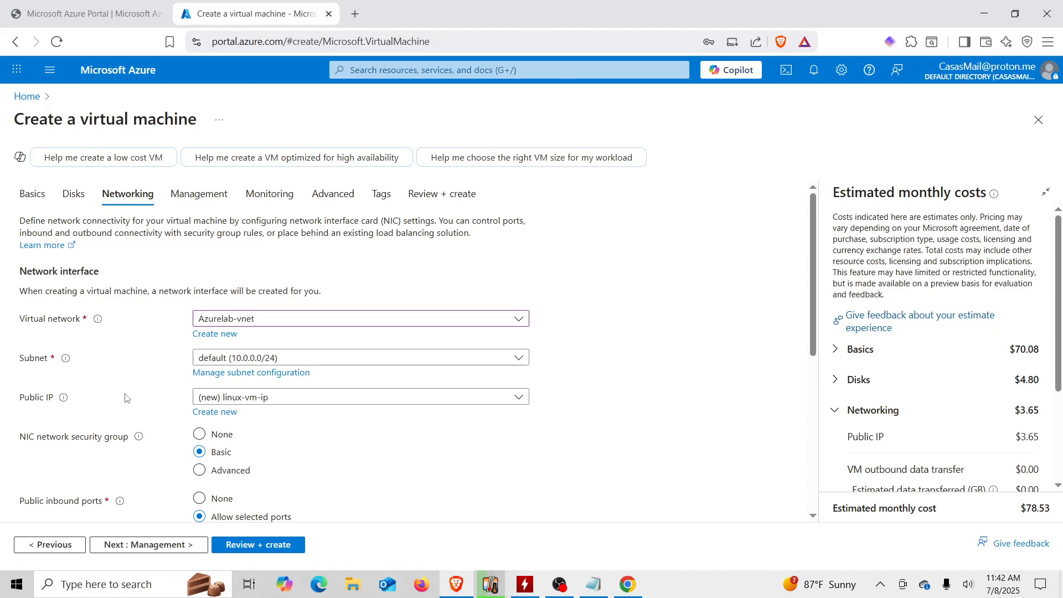
- Validate and create linux-vm, and dismiss the offer to save the login
left_click(249, 549)
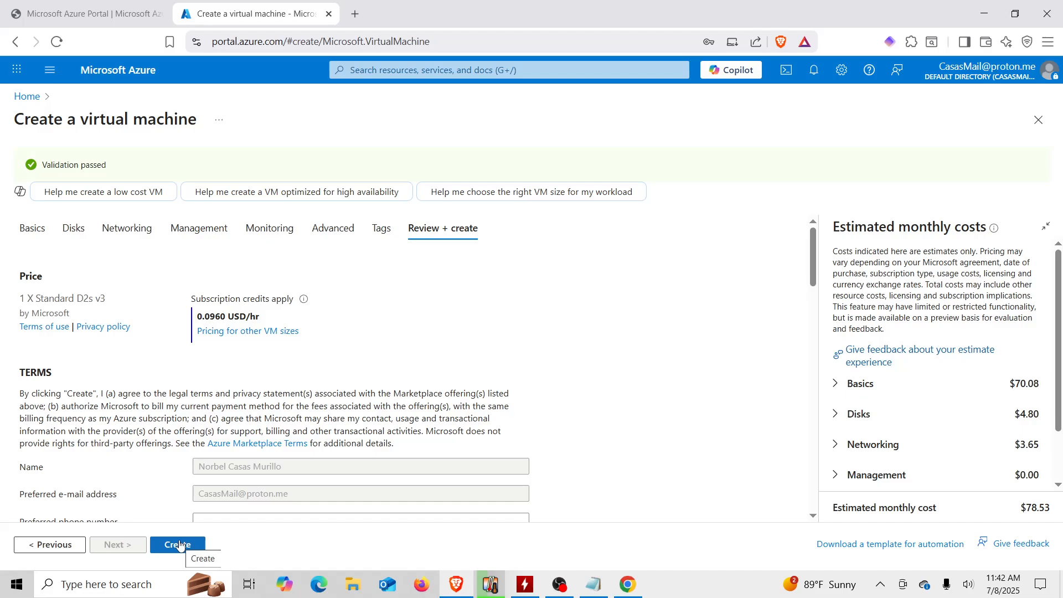
left_click(178, 544)
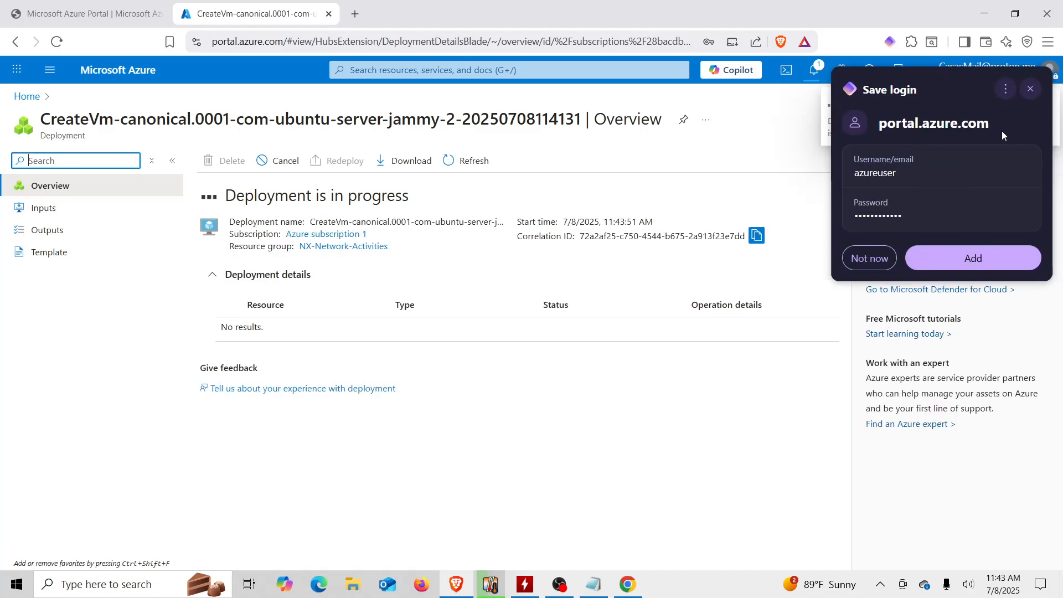
left_click(1029, 90)
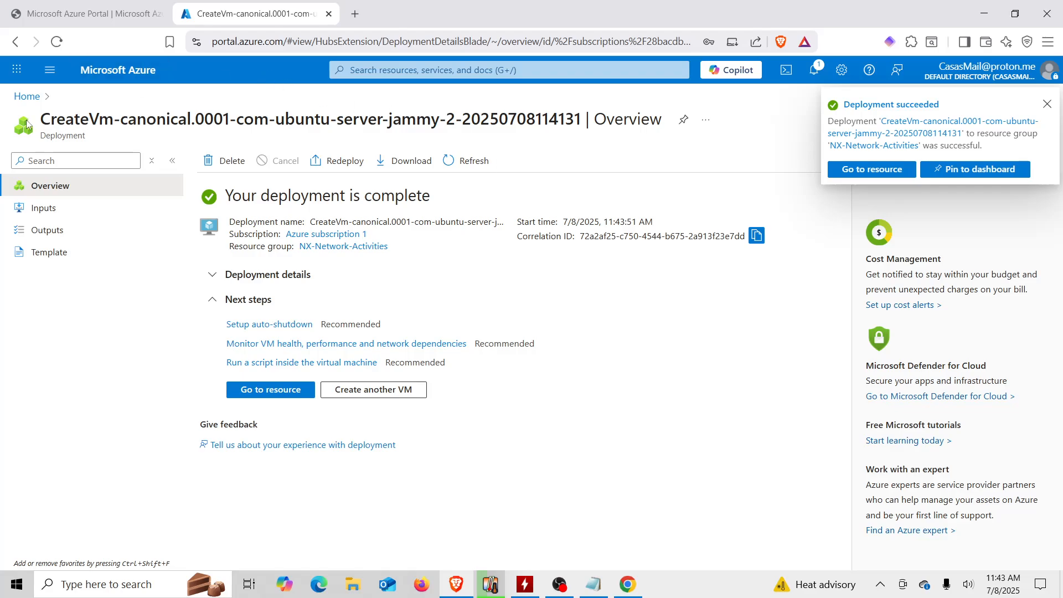
- Go back to the portal home, open window-vm from the virtual machines list and expand its overview to full width
left_click(24, 100)
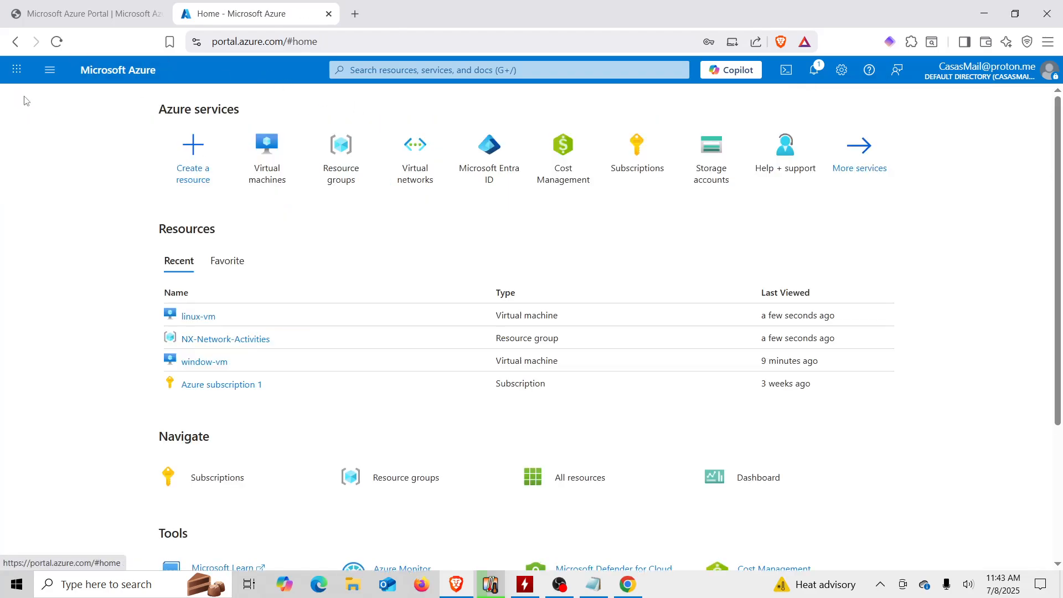
left_click(274, 155)
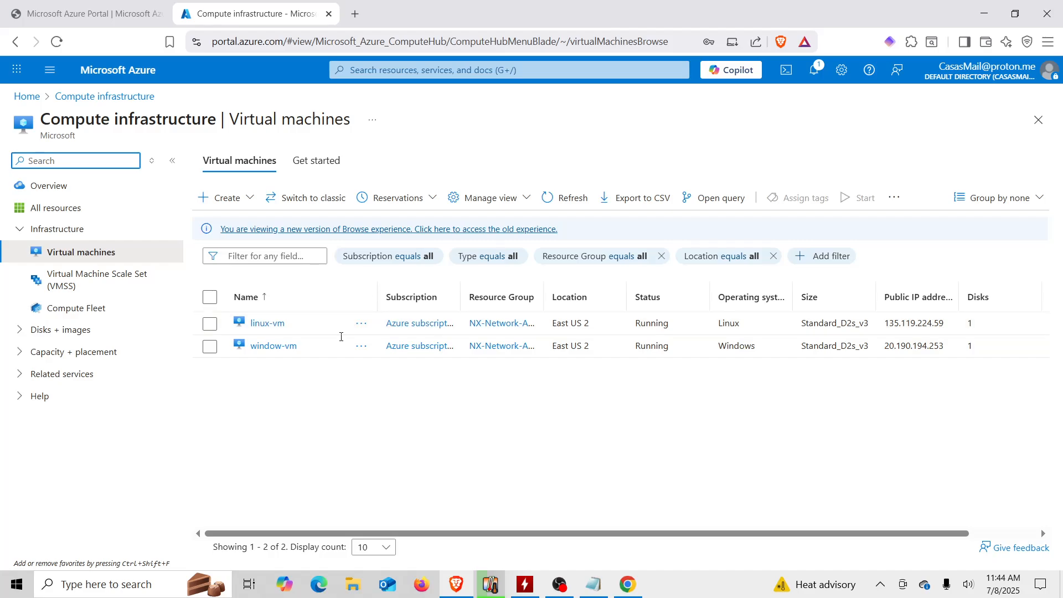
left_click(276, 353)
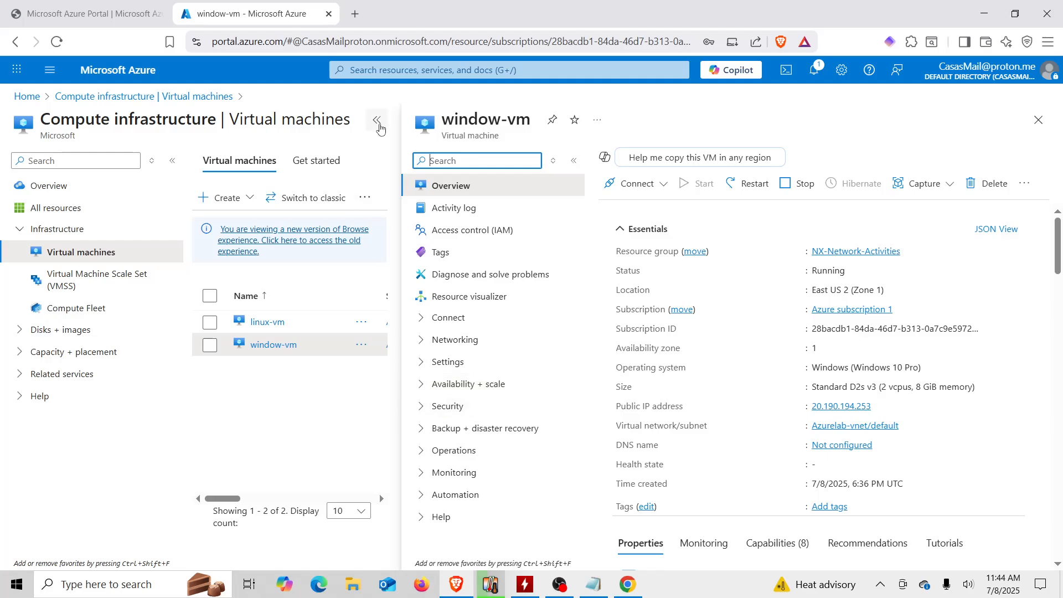
left_click(376, 119)
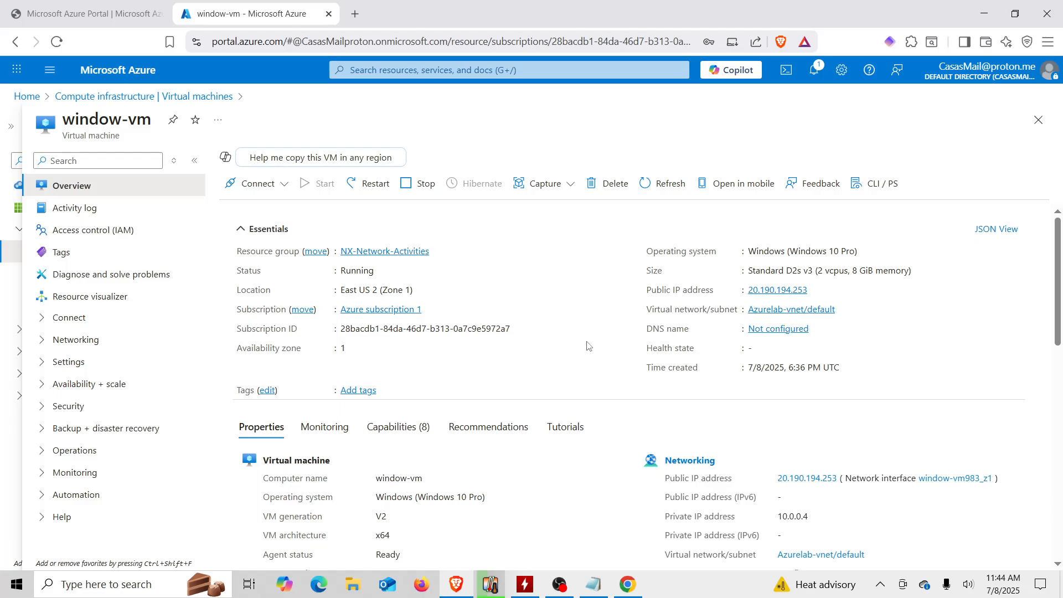
- Examine window-vm's overview properties, including its networking, size, source image and disk details
scroll(588, 346, "down", 2)
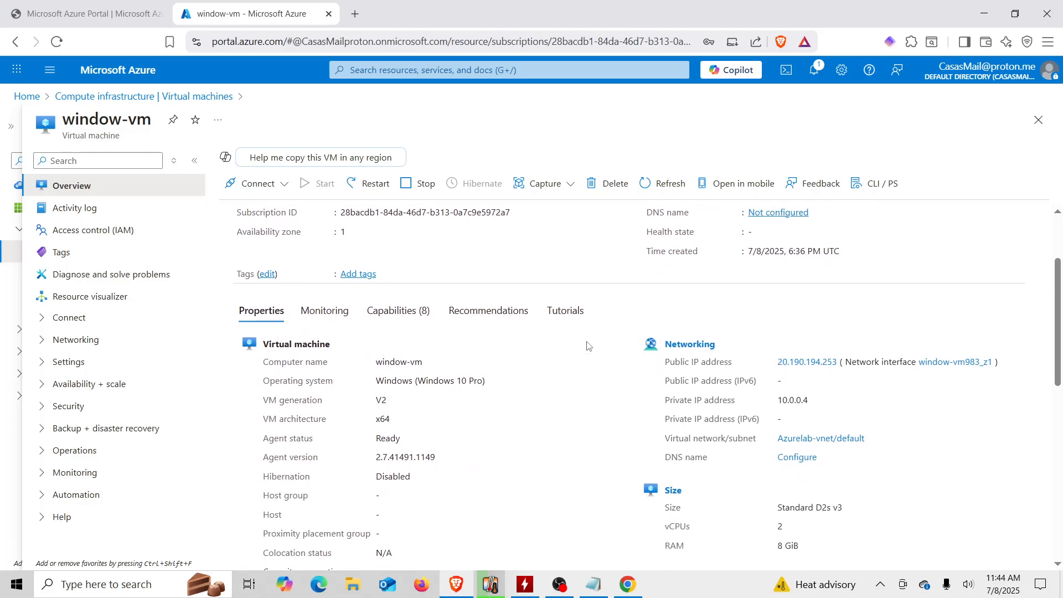
scroll(587, 346, "down", 2)
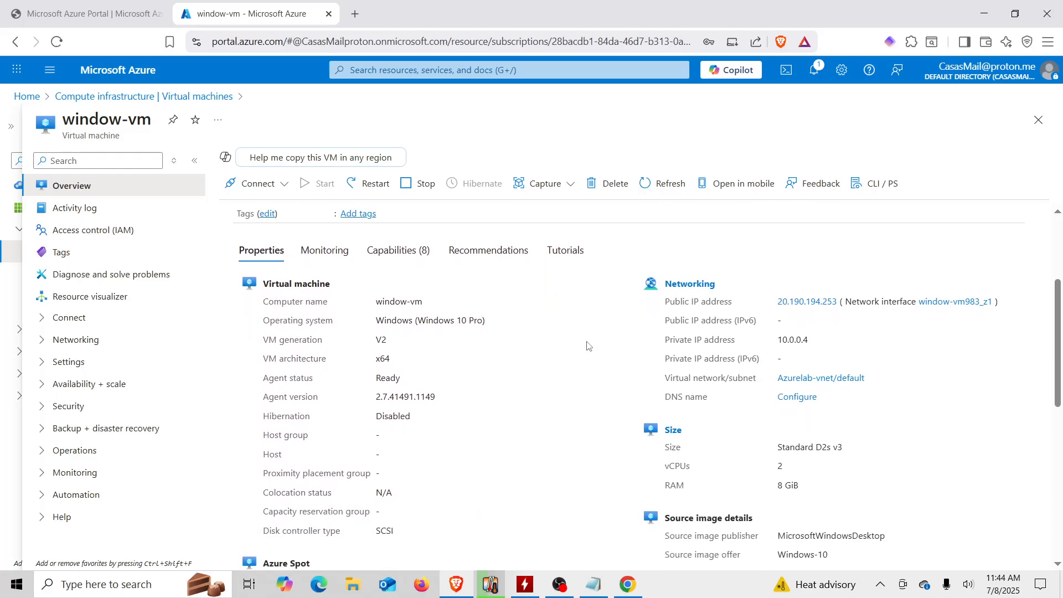
scroll(588, 346, "down", 3)
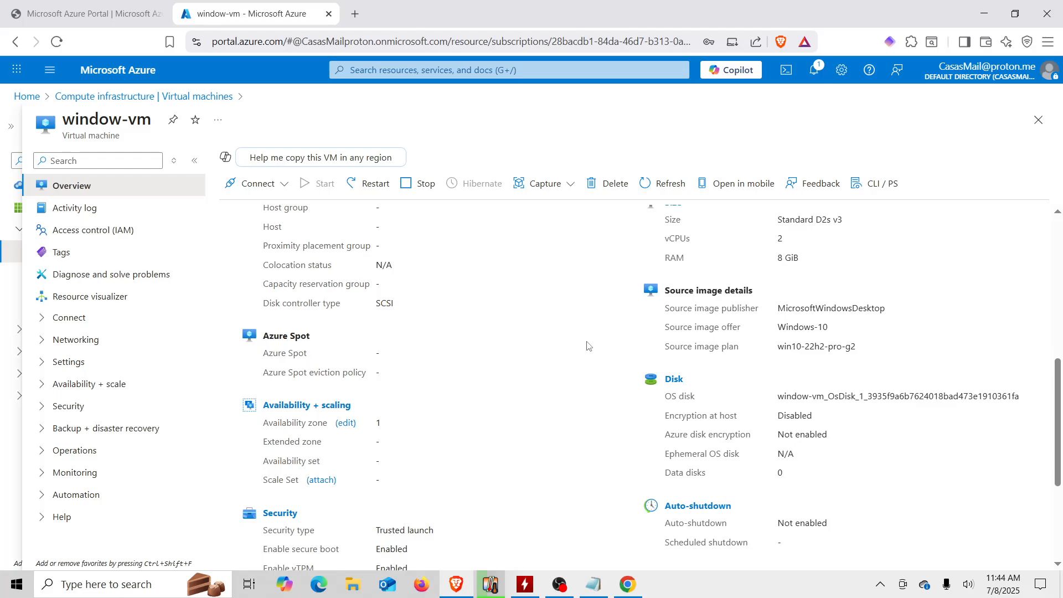
scroll(587, 346, "up", 1)
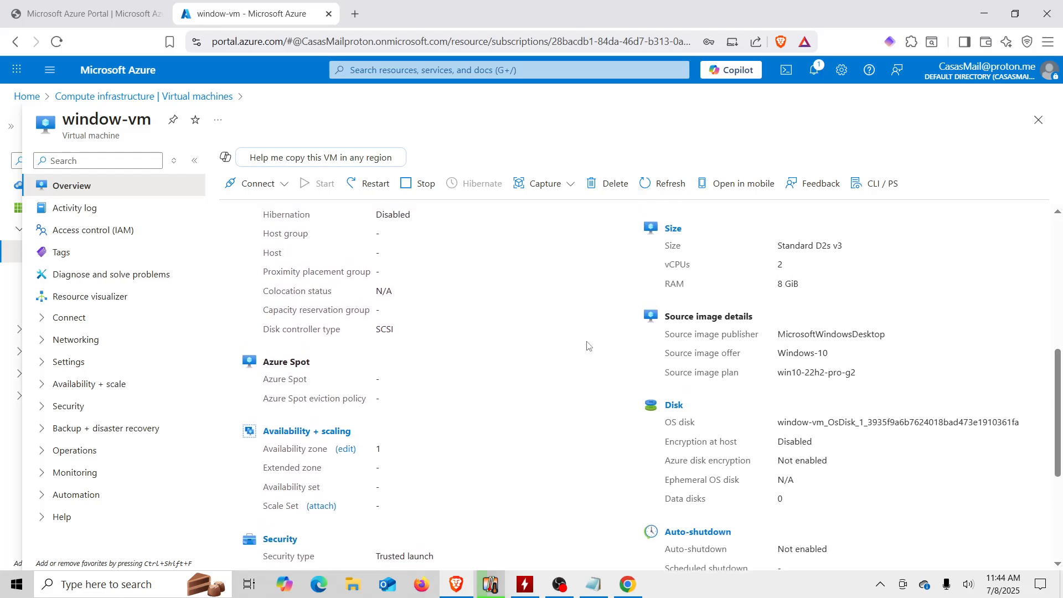
scroll(588, 345, "up", 4)
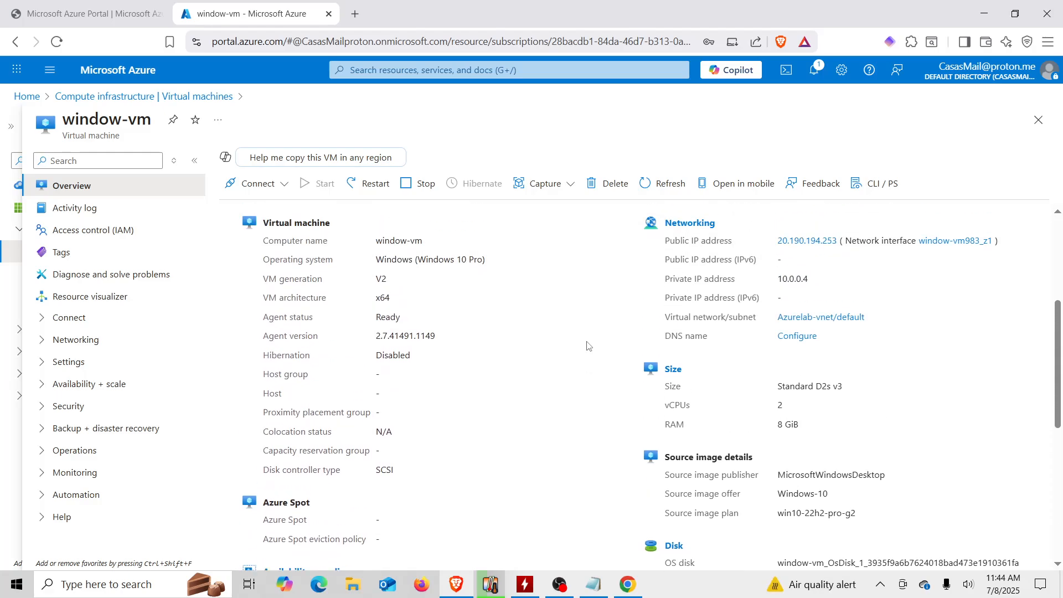
scroll(588, 346, "up", 2)
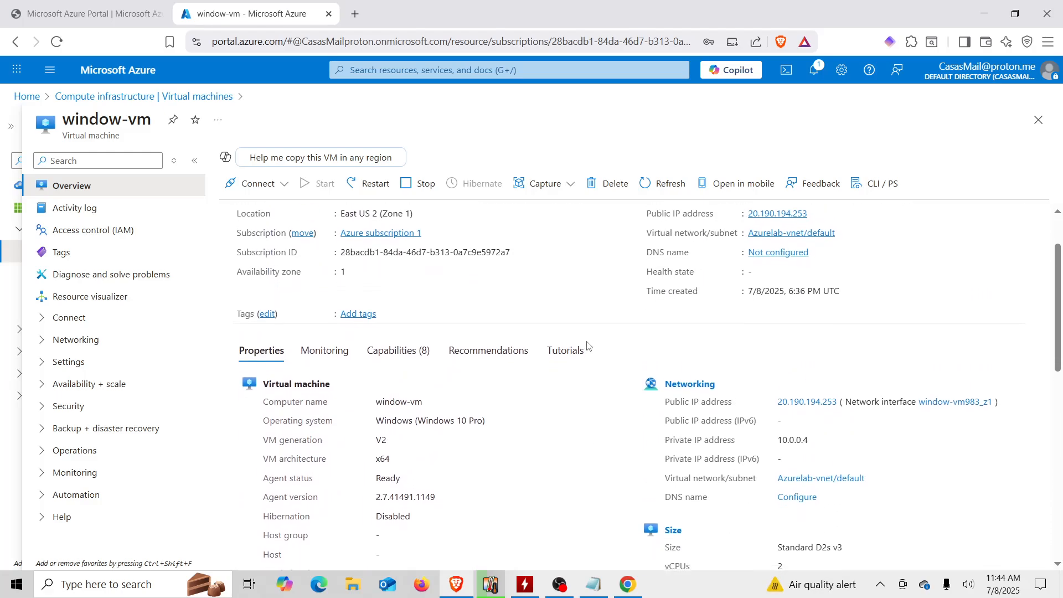
scroll(588, 345, "down", 1)
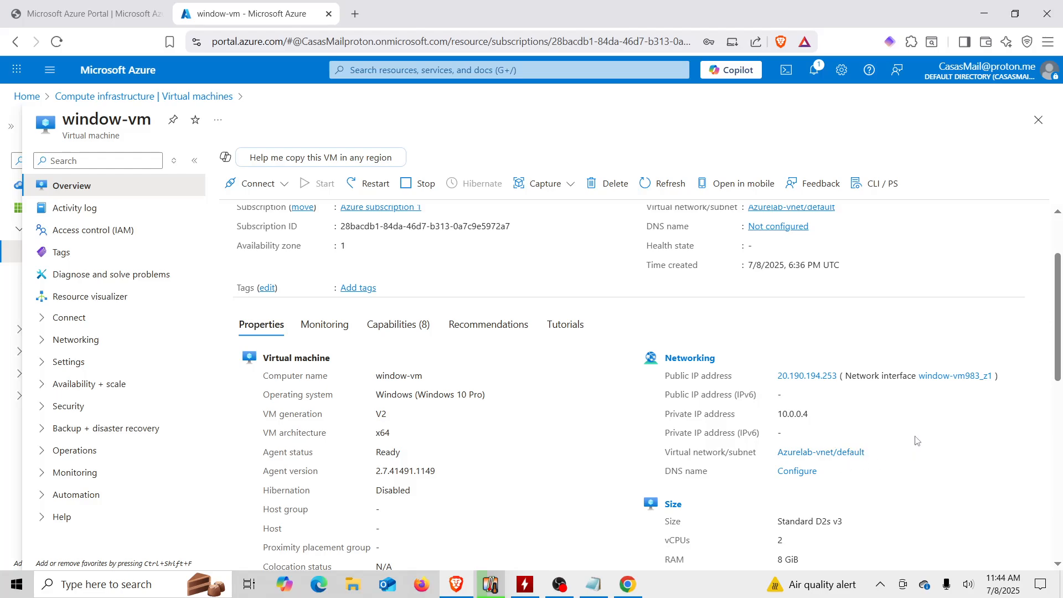
scroll(917, 441, "down", 1)
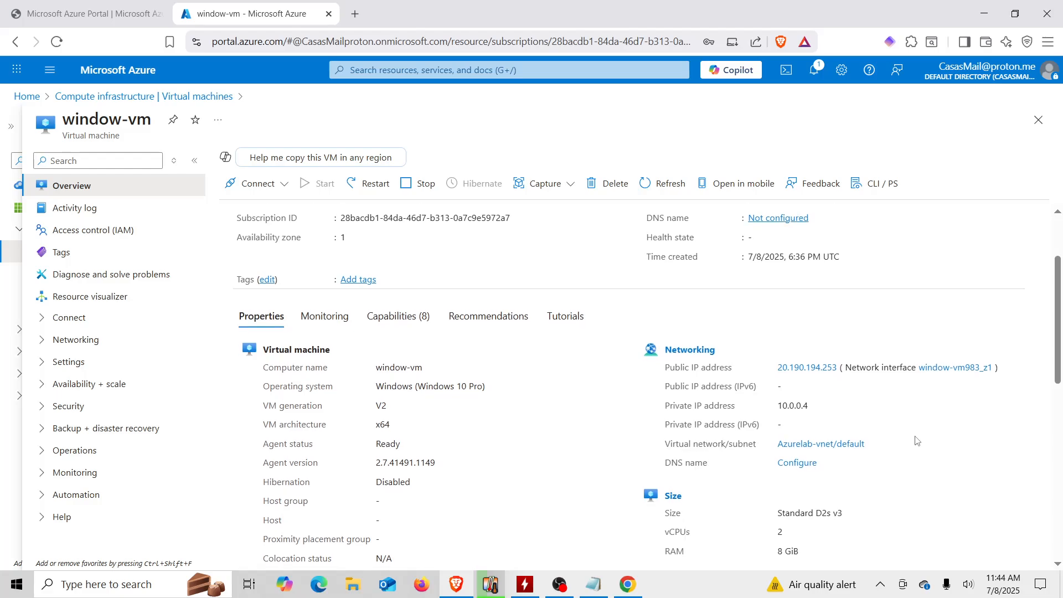
scroll(917, 440, "down", 2)
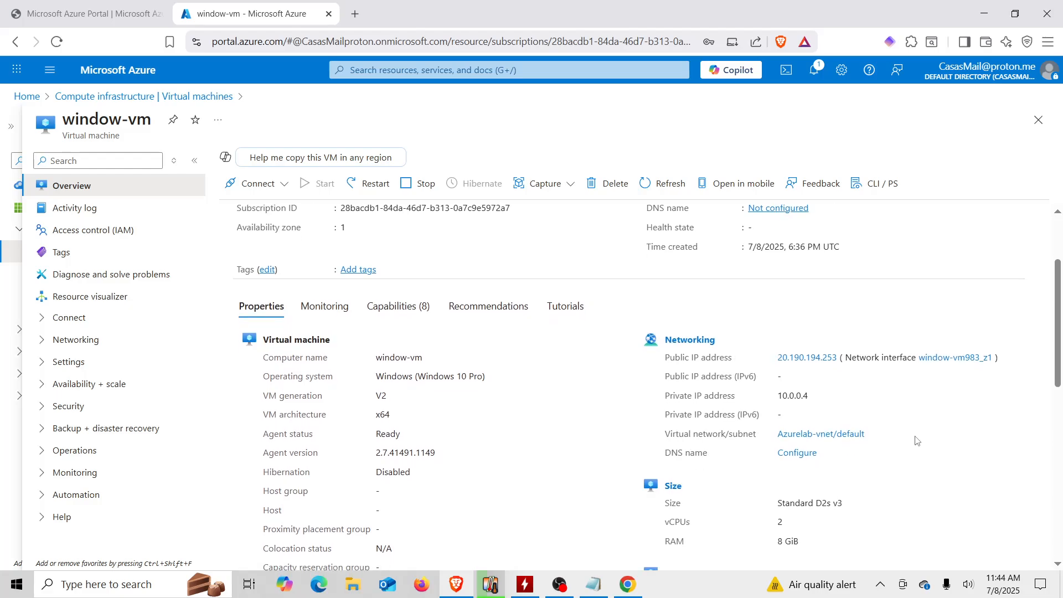
scroll(917, 440, "down", 3)
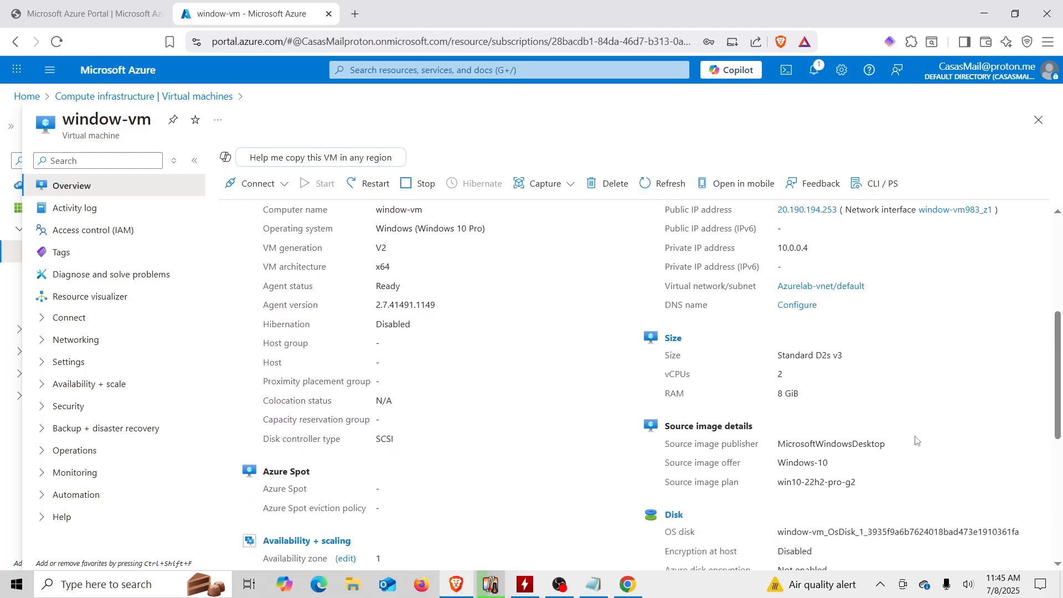
- Check the rest of window-vm's properties, including its Azure Spot, availability, security and auto-shutdown sections
scroll(532, 411, "down", 3)
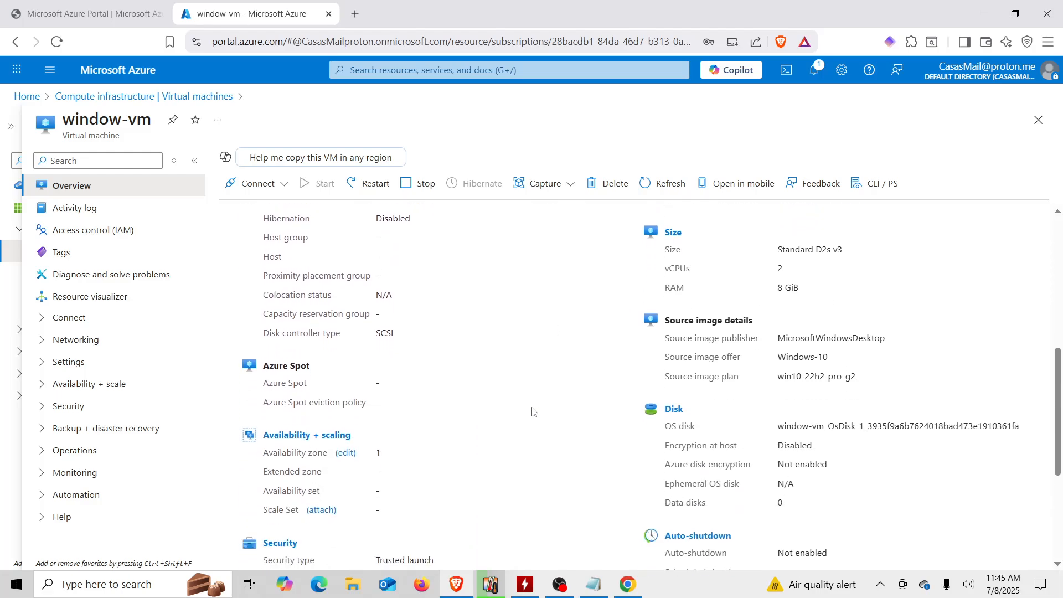
scroll(533, 412, "up", 1)
scroll(533, 411, "up", 3)
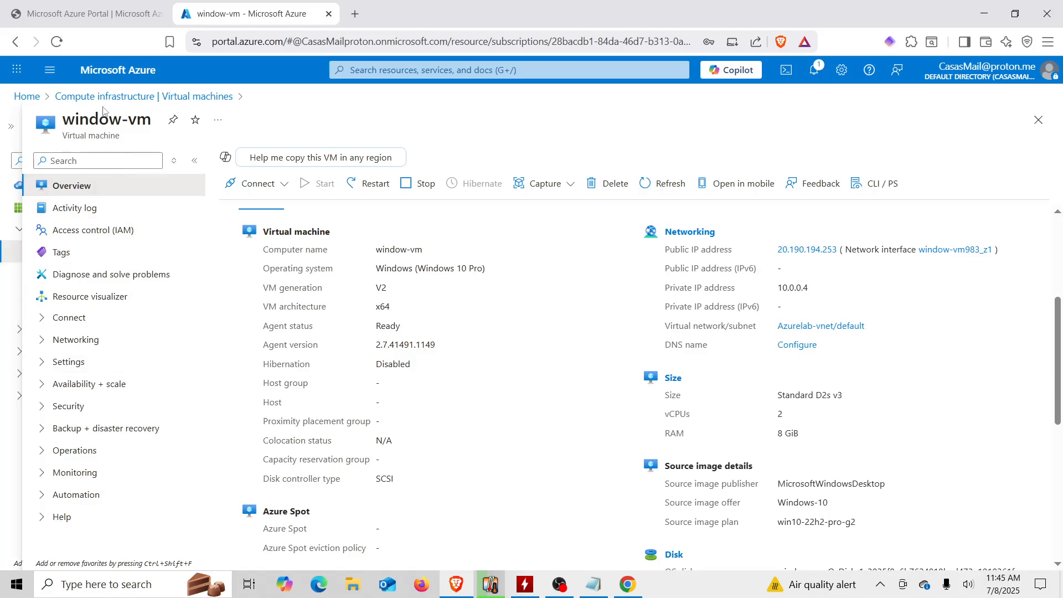
- Return to the portal home, open linux-vm's overview at full width from the virtual machines list, and review its essentials and networking properties
left_click(28, 97)
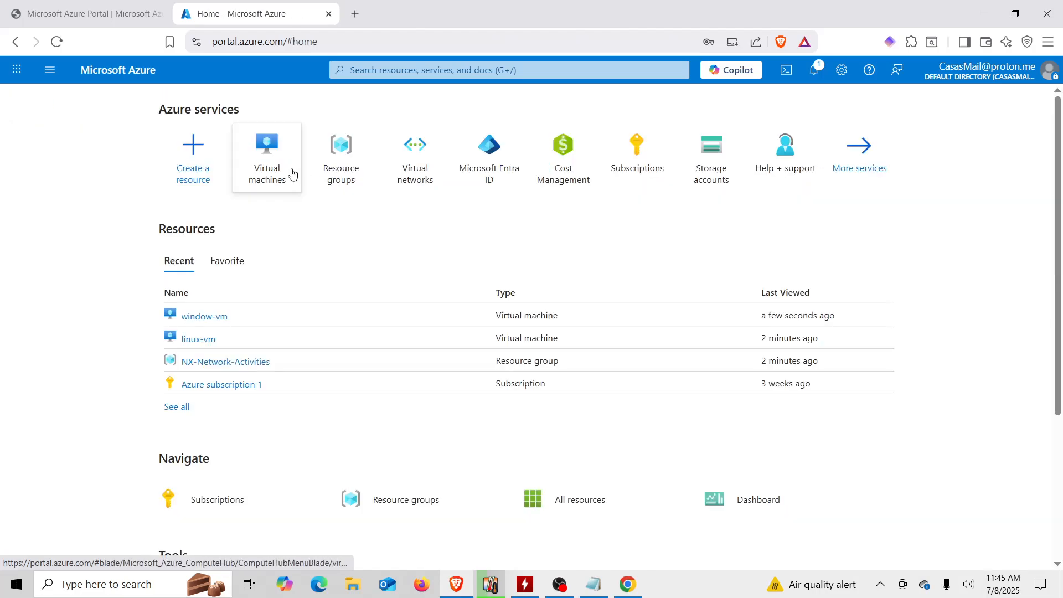
left_click(279, 174)
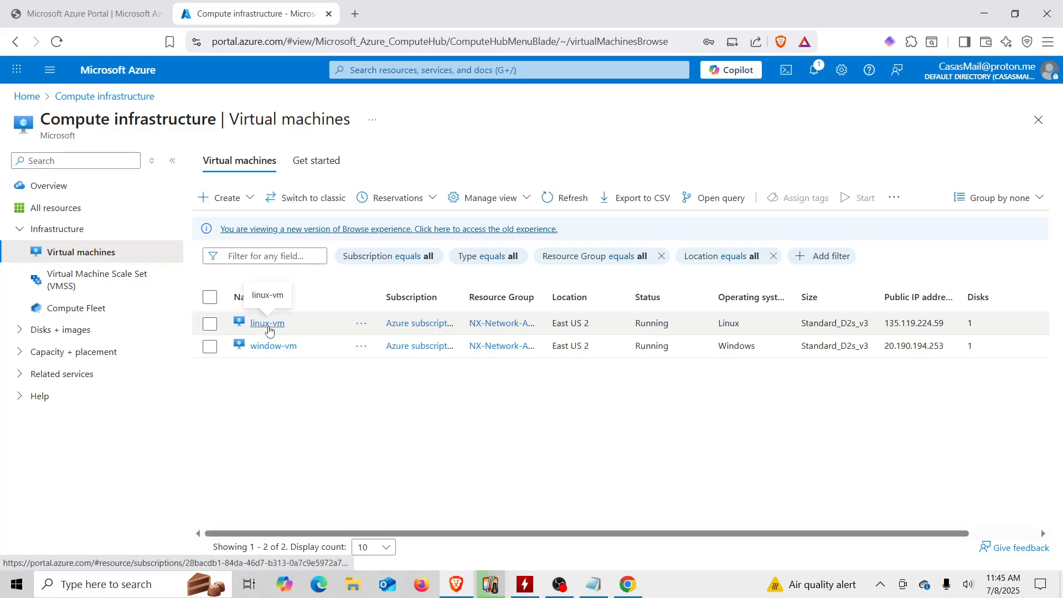
left_click(268, 323)
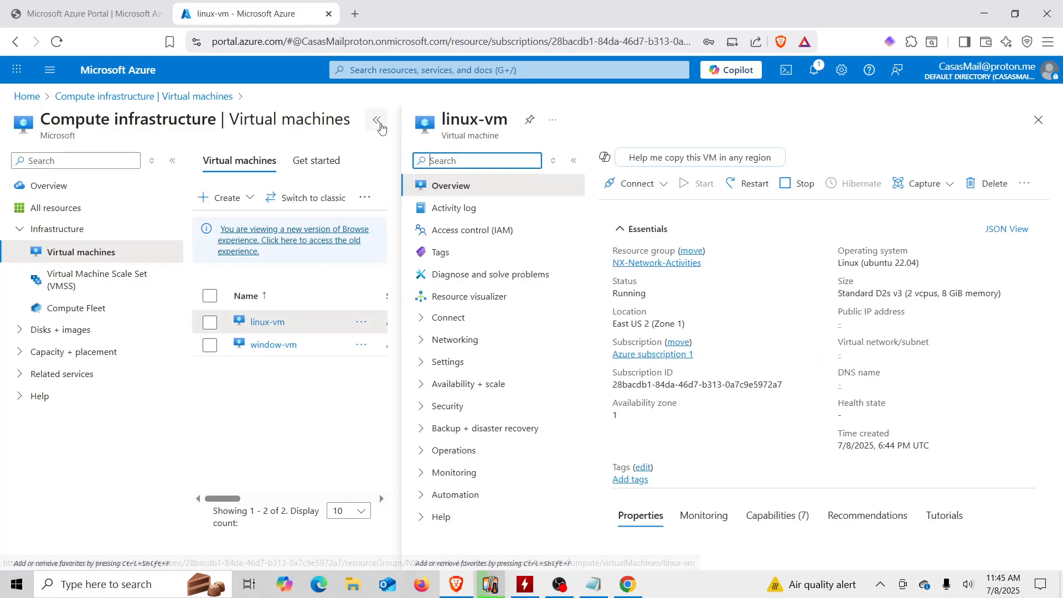
left_click(376, 120)
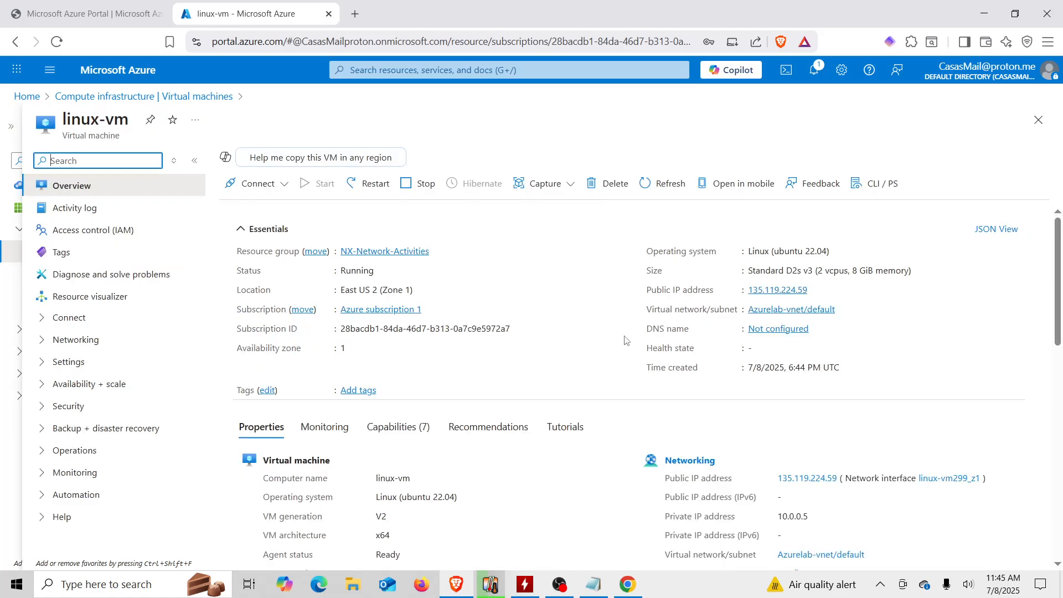
scroll(625, 340, "down", 1)
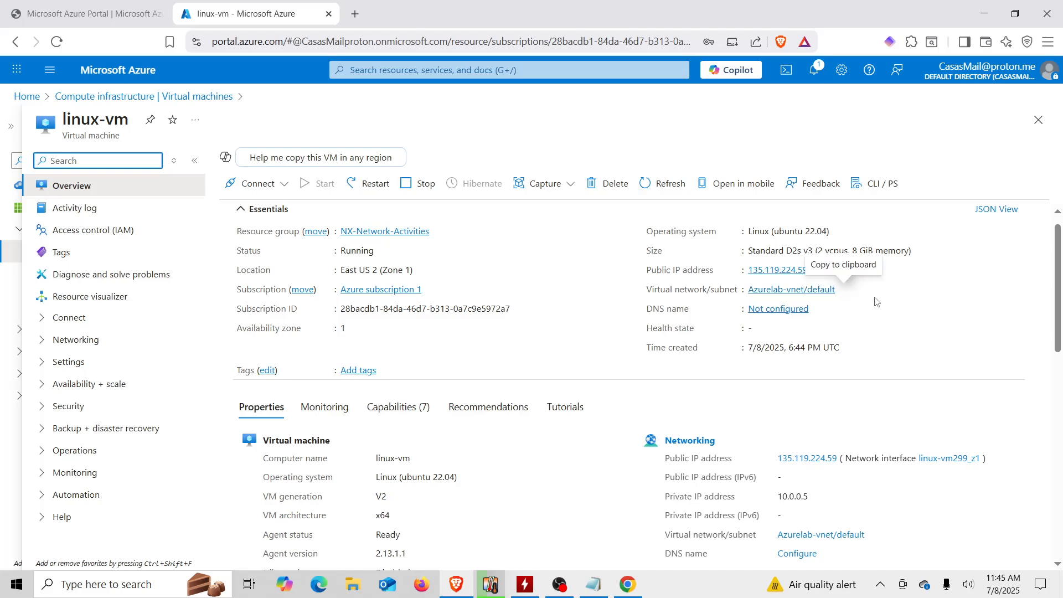
scroll(600, 382, "down", 1)
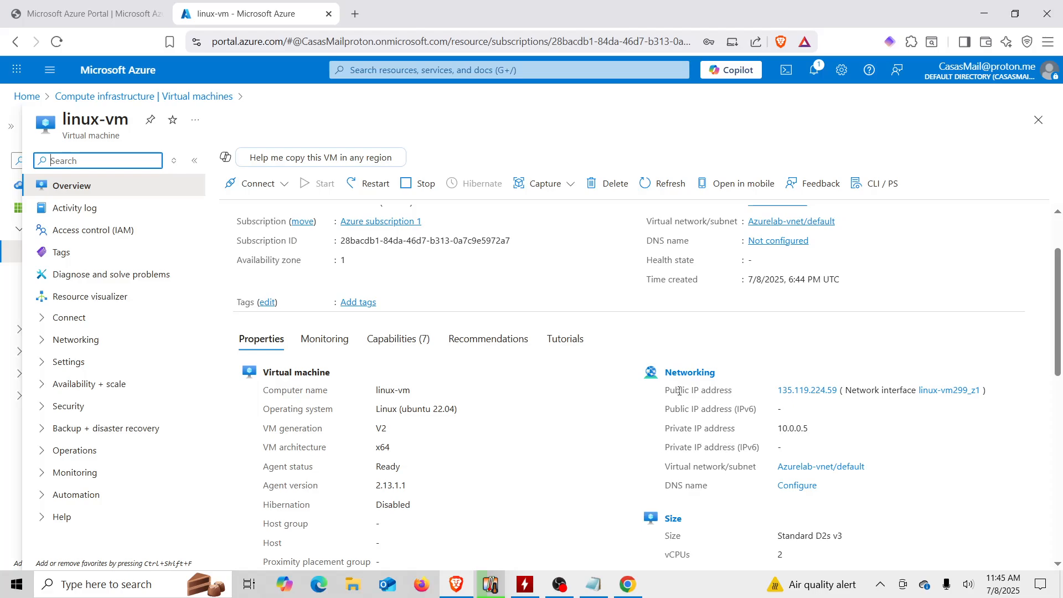
scroll(570, 387, "up", 2)
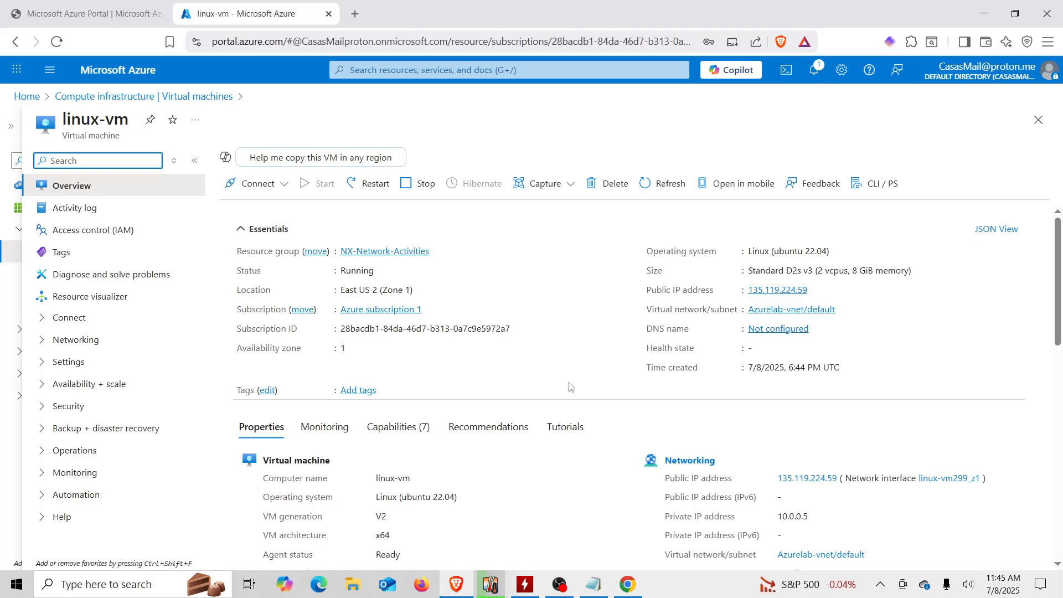
- Go back through the portal home to the virtual machines list and stop linux-vm and window-vm together, confirming the operation
left_click(27, 98)
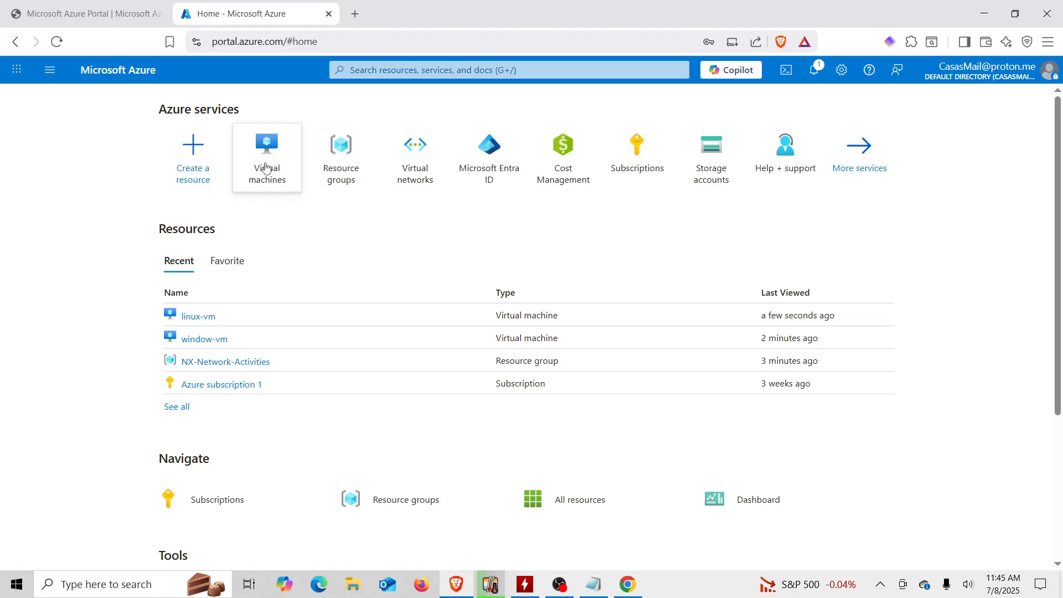
left_click(269, 181)
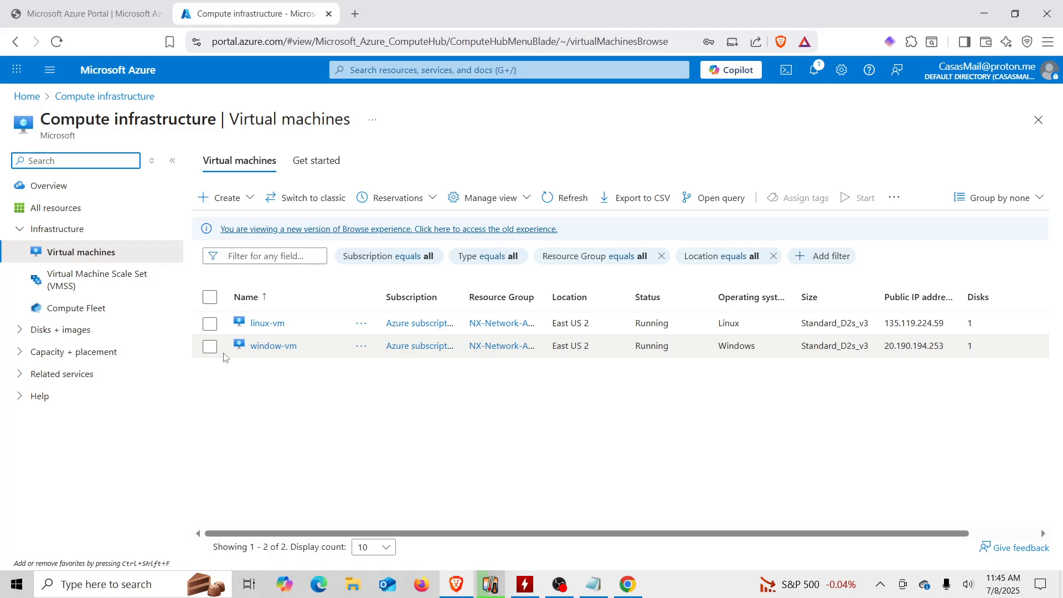
left_click(210, 327)
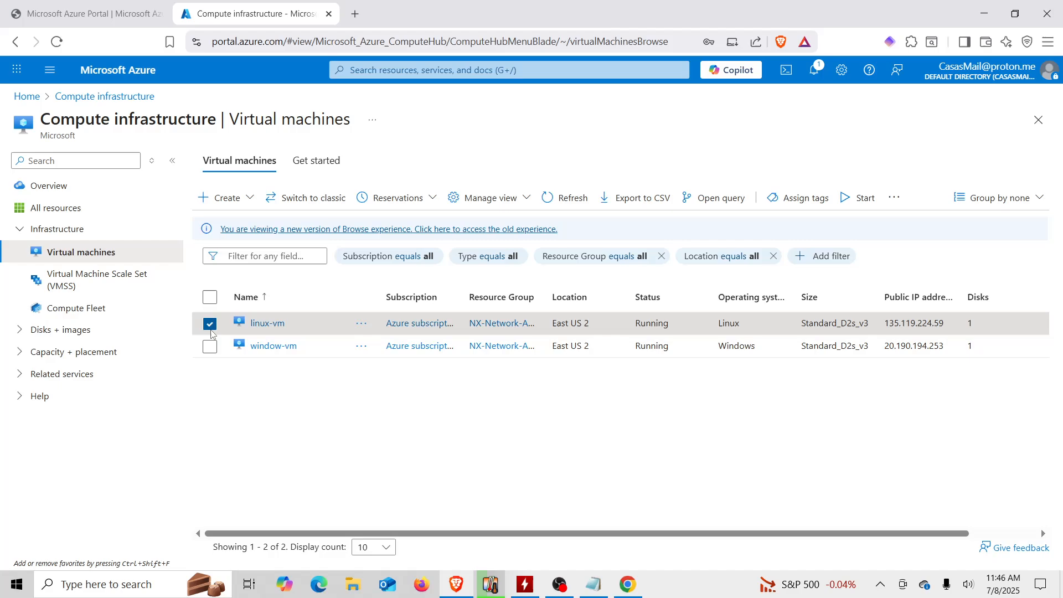
left_click(210, 347)
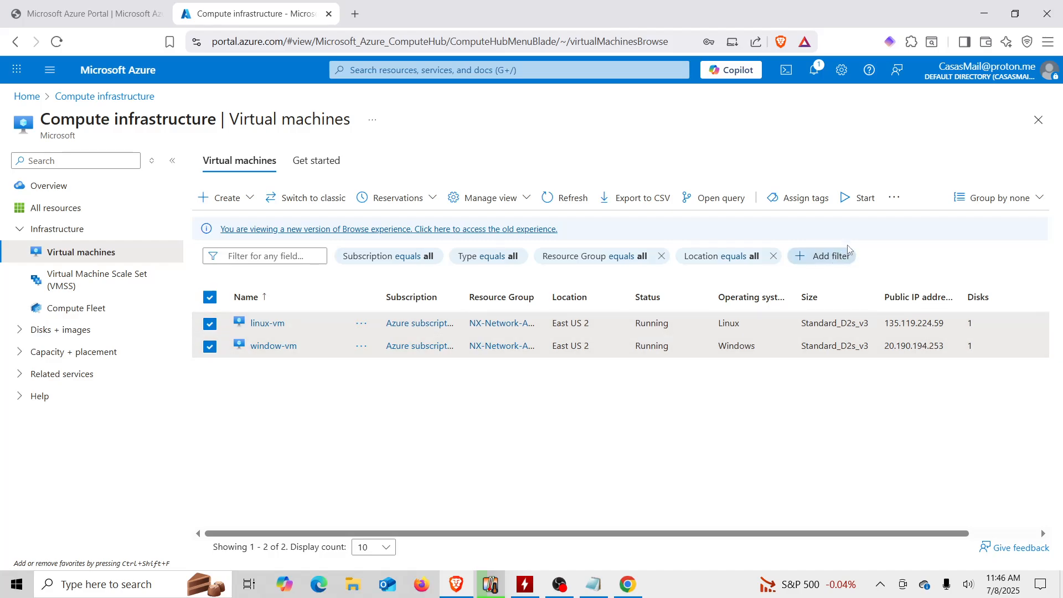
left_click(892, 204)
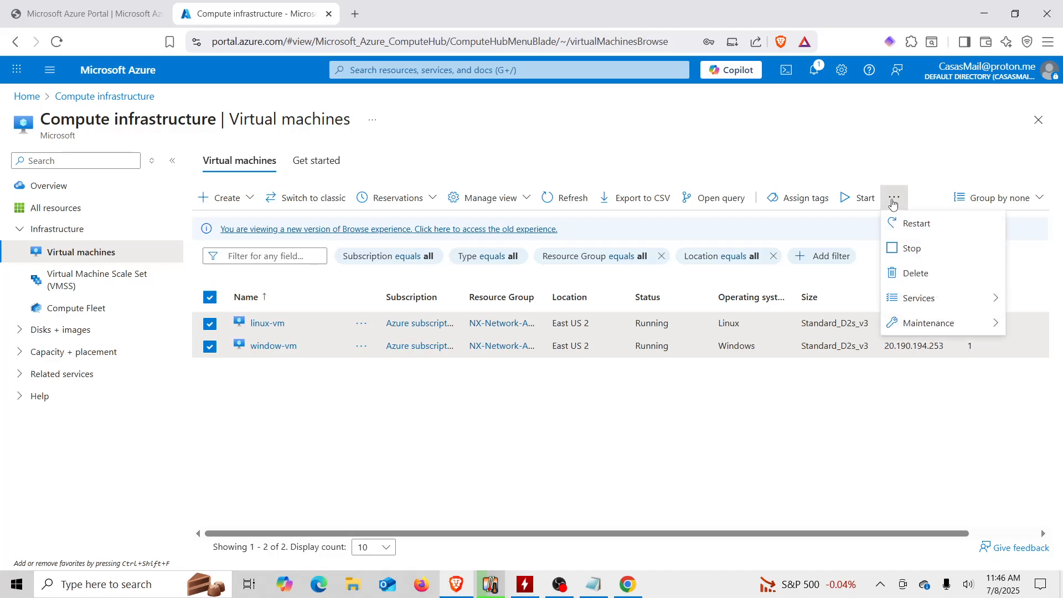
left_click(932, 253)
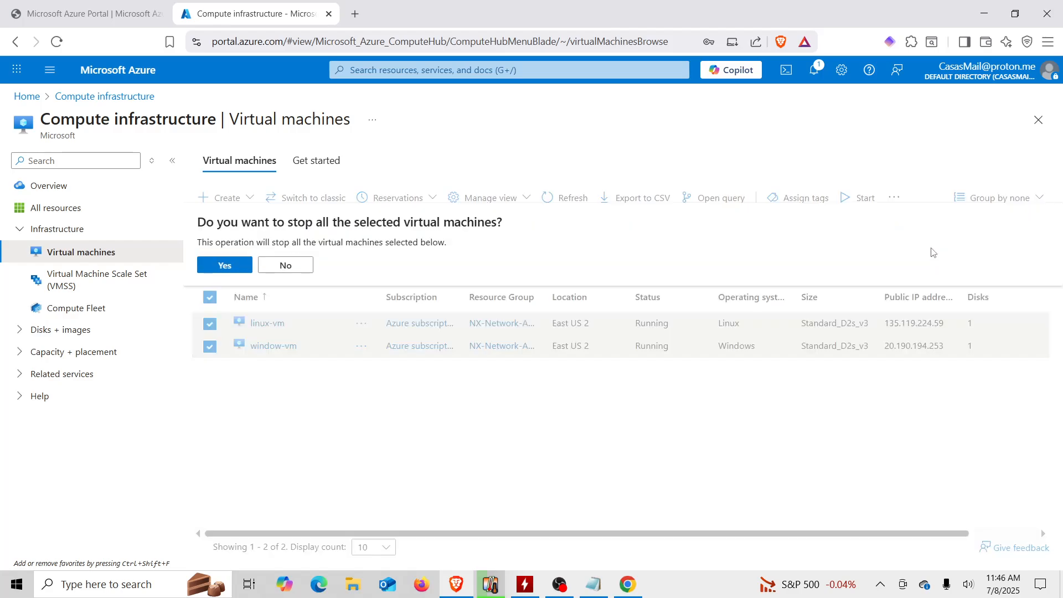
left_click(225, 265)
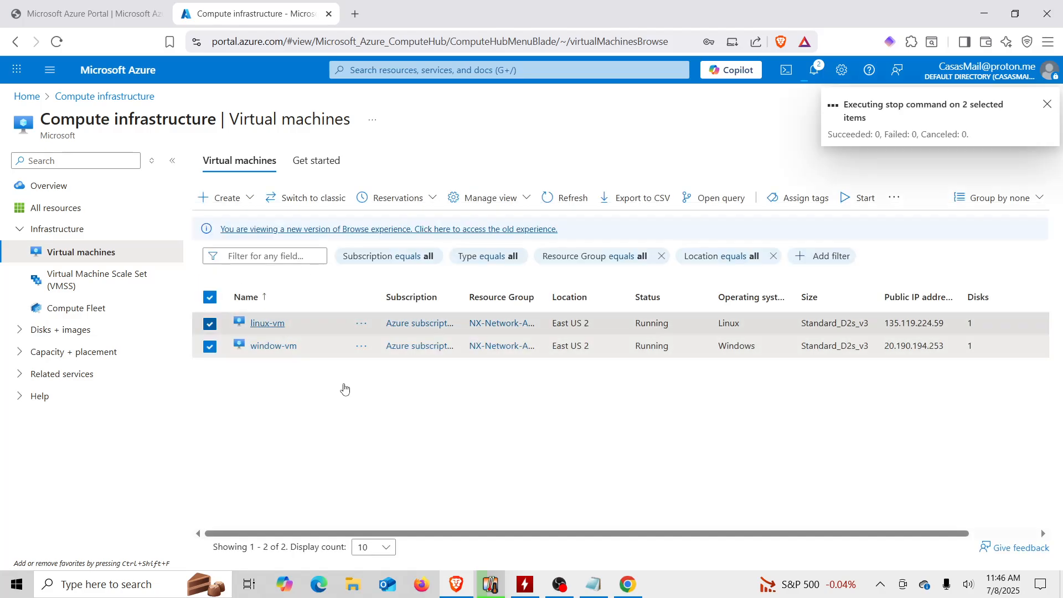